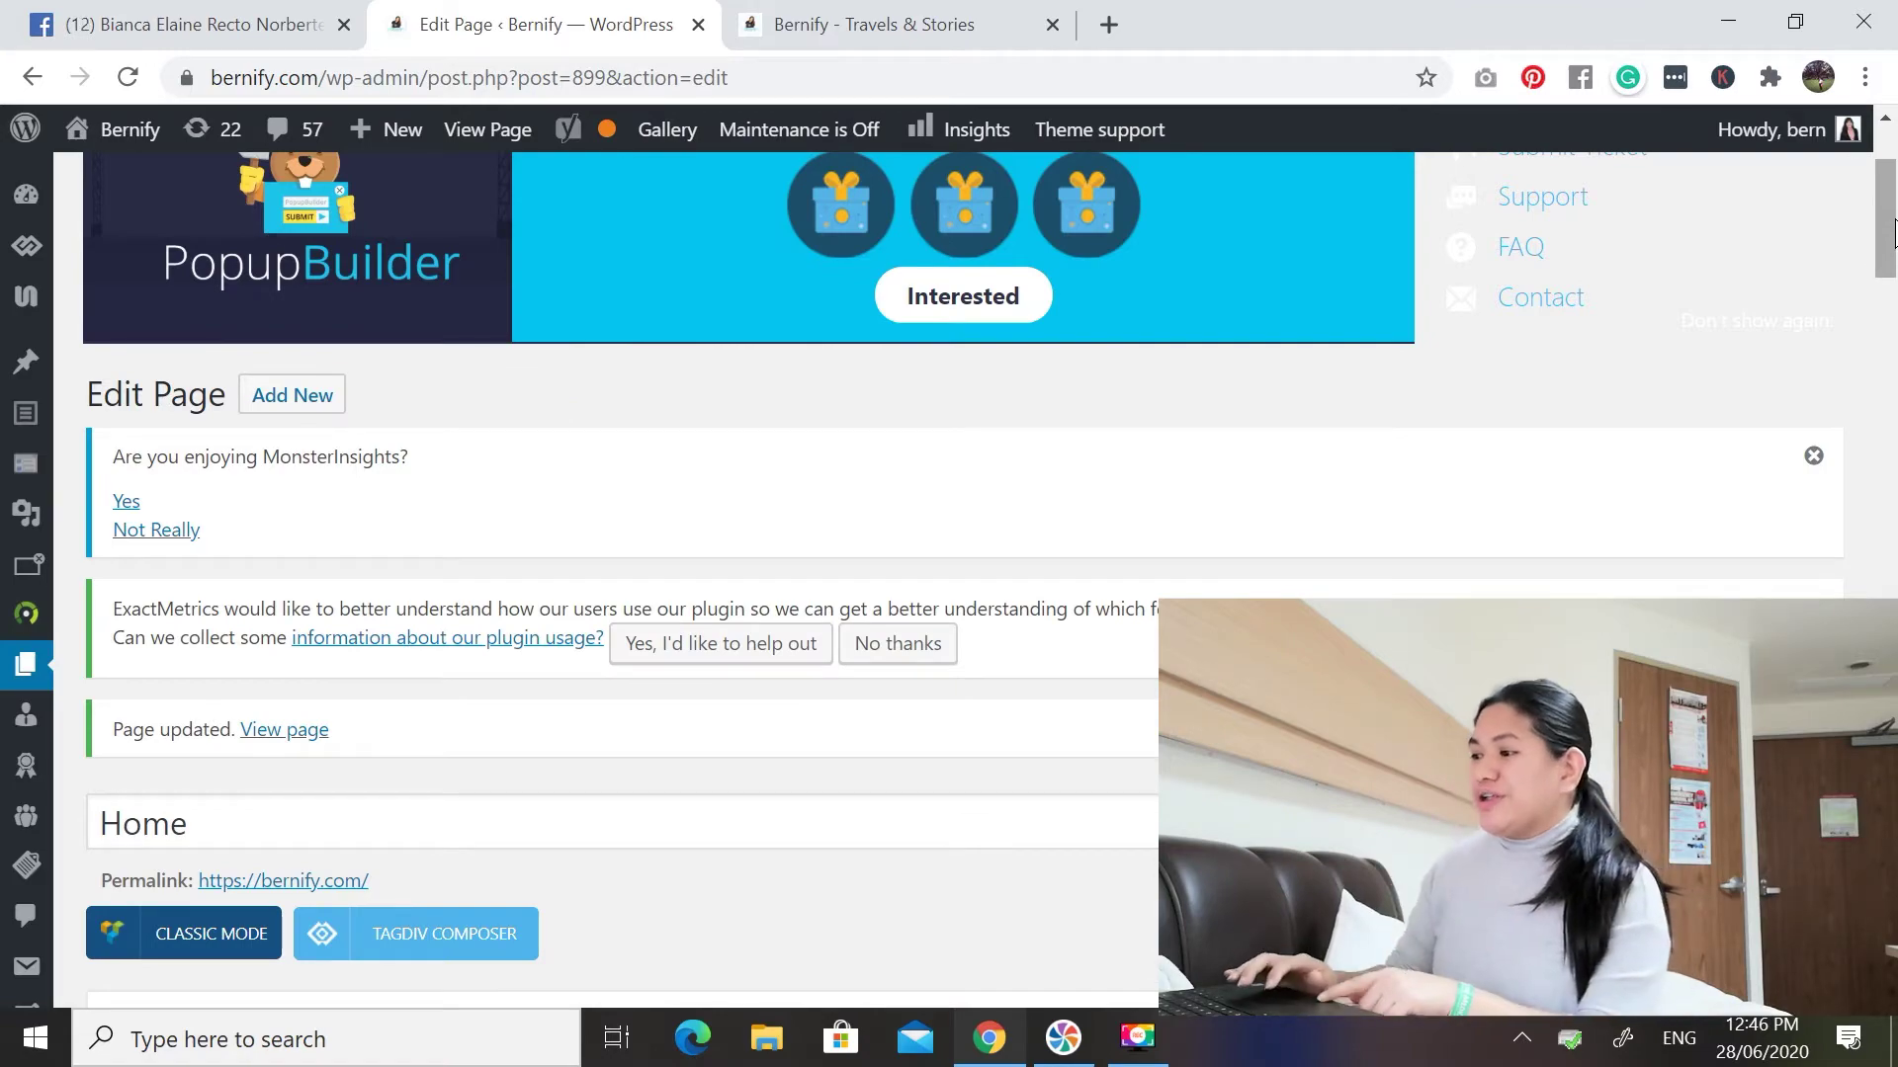
- Review the focus keyphrase in the Home page's Yoast SEO section, then close and reopen the snippet editor
drag(1893, 233, 1893, 616)
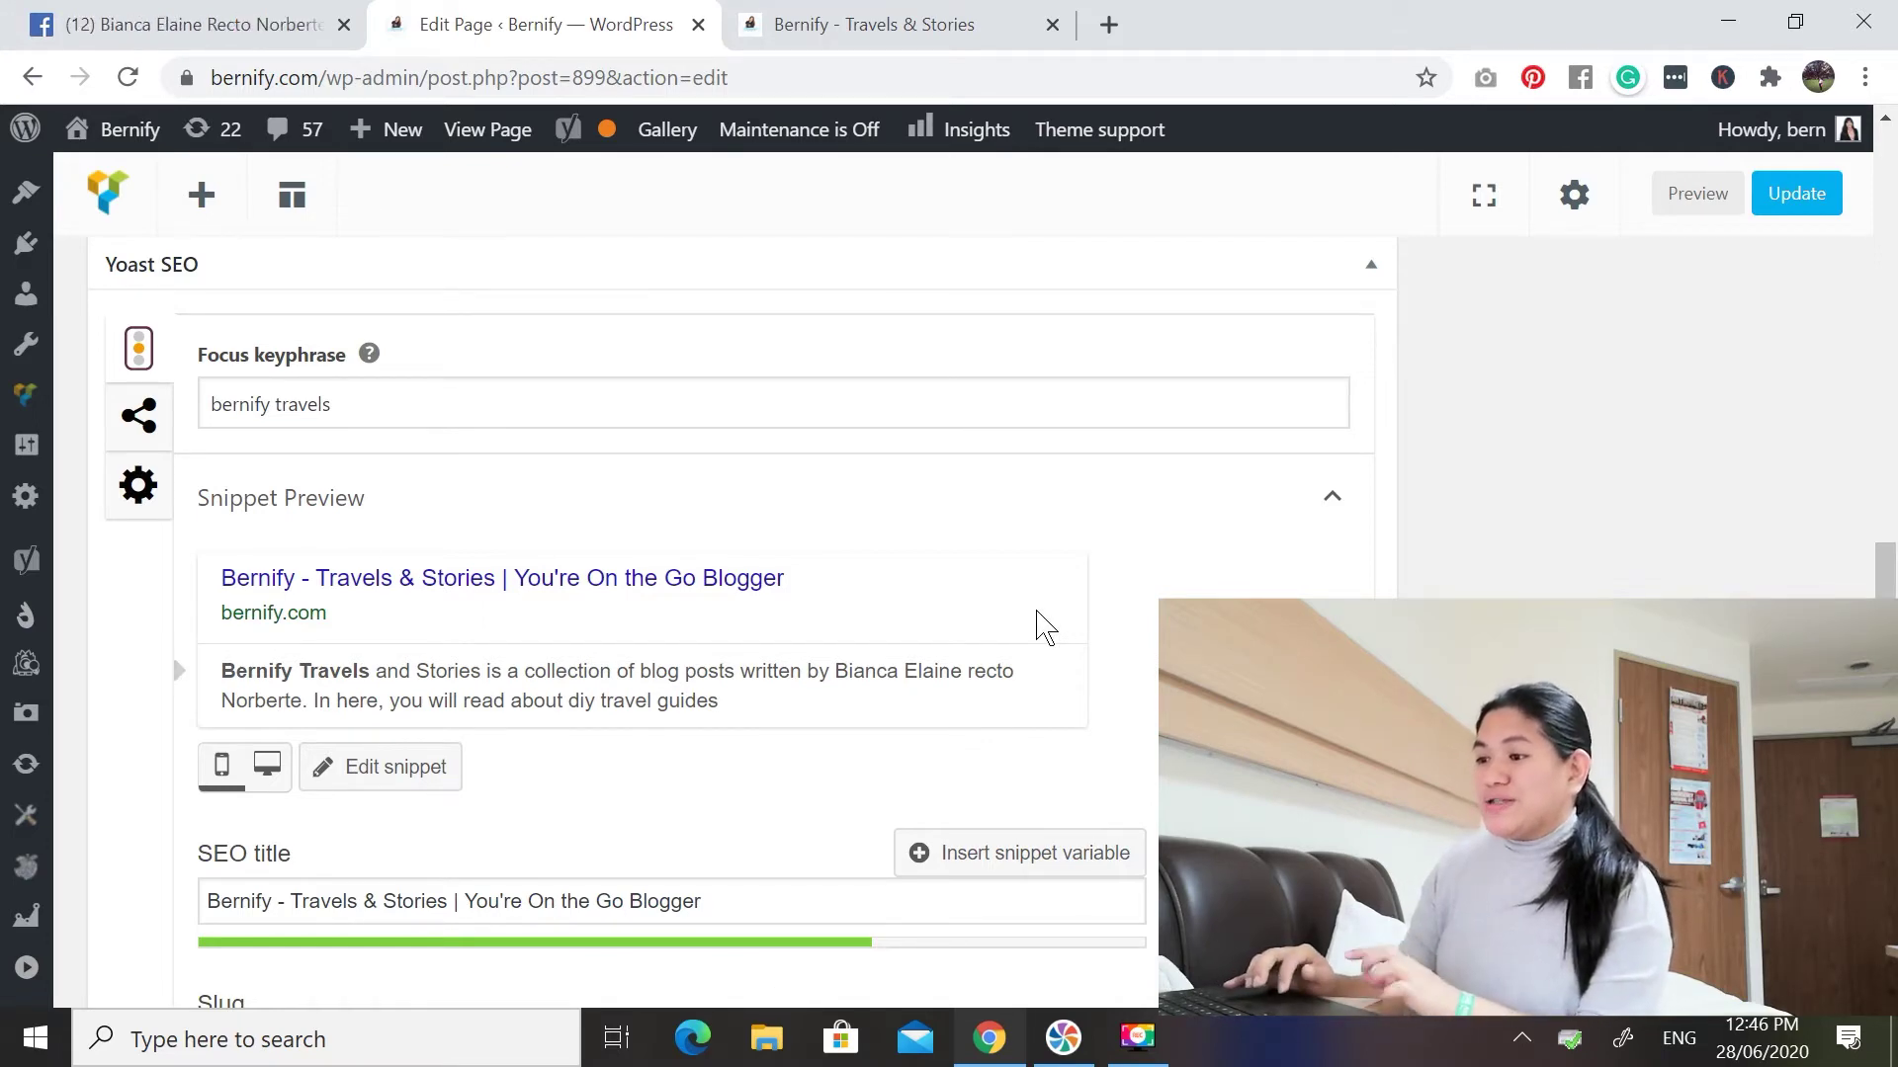
drag(407, 411, 198, 416)
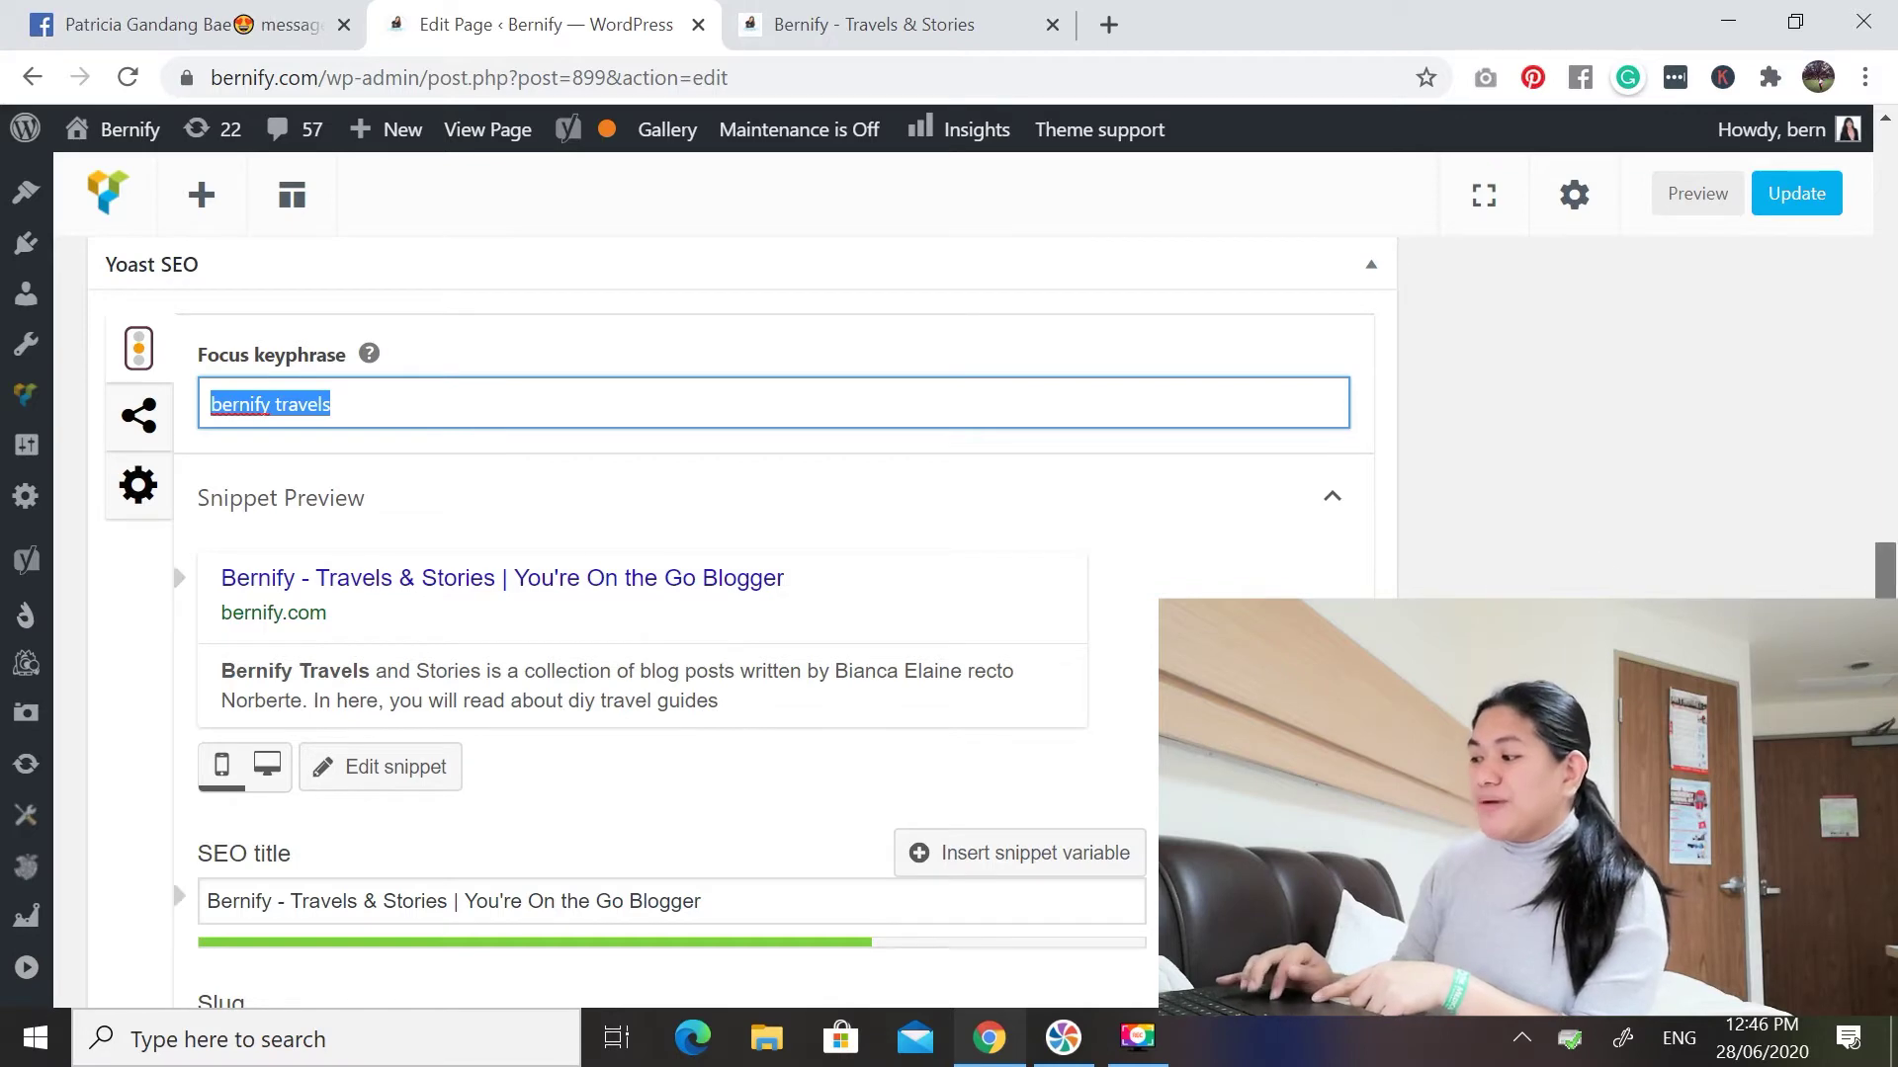
scroll(1601, 573, down, 1)
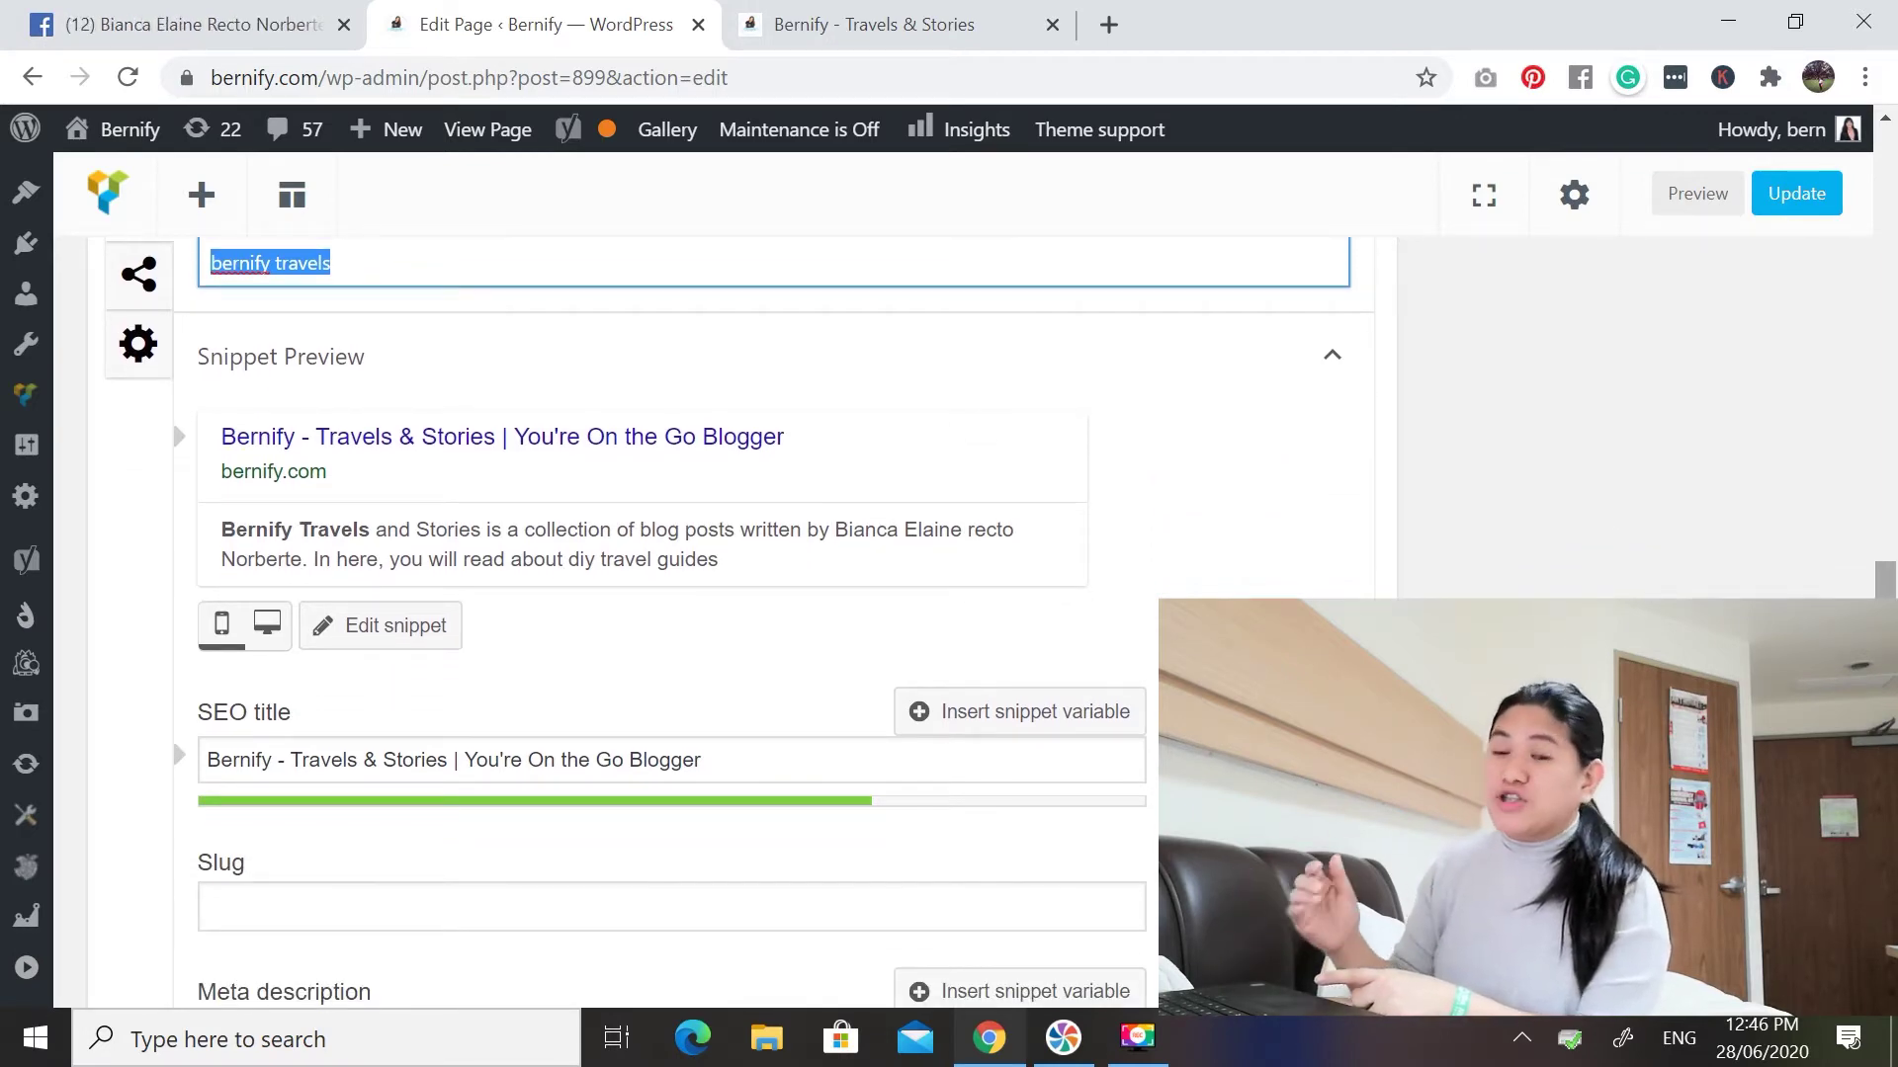
click(428, 636)
click(430, 641)
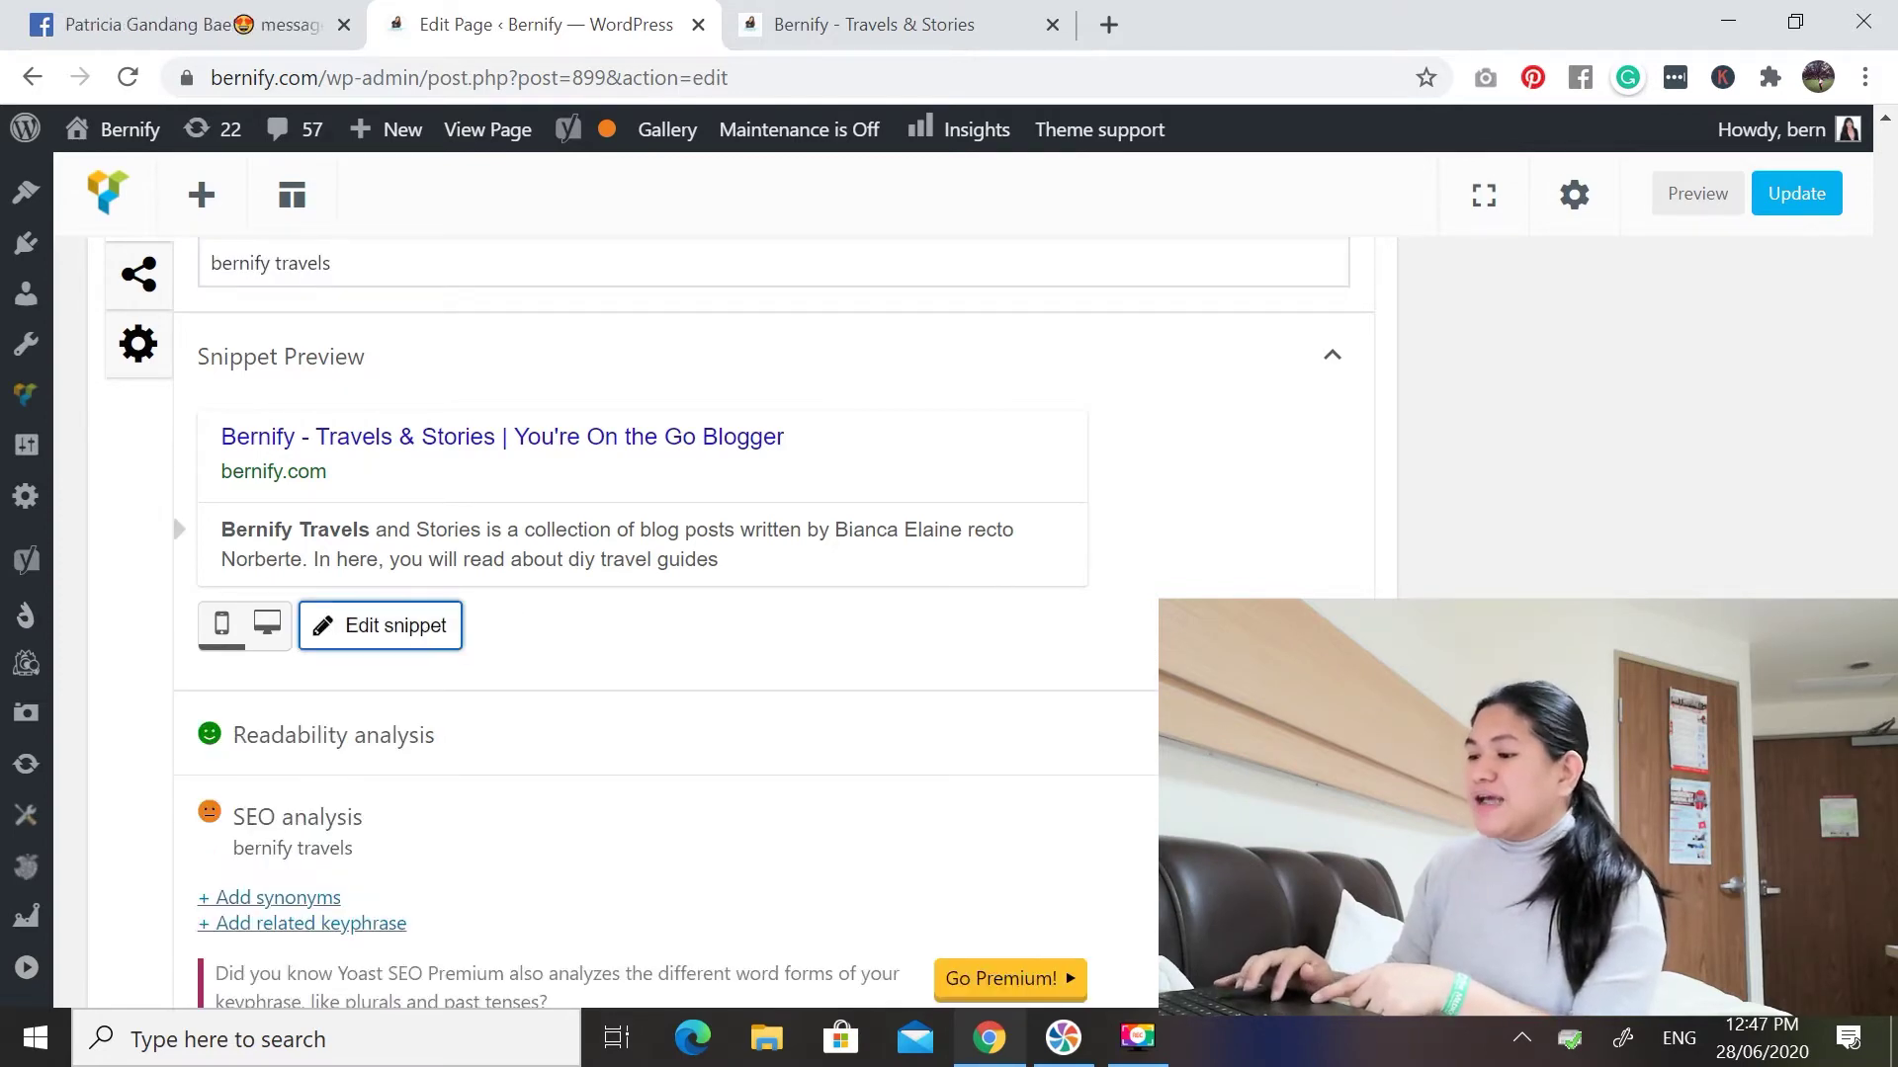
scroll(550, 643, down, 4)
scroll(501, 703, up, 4)
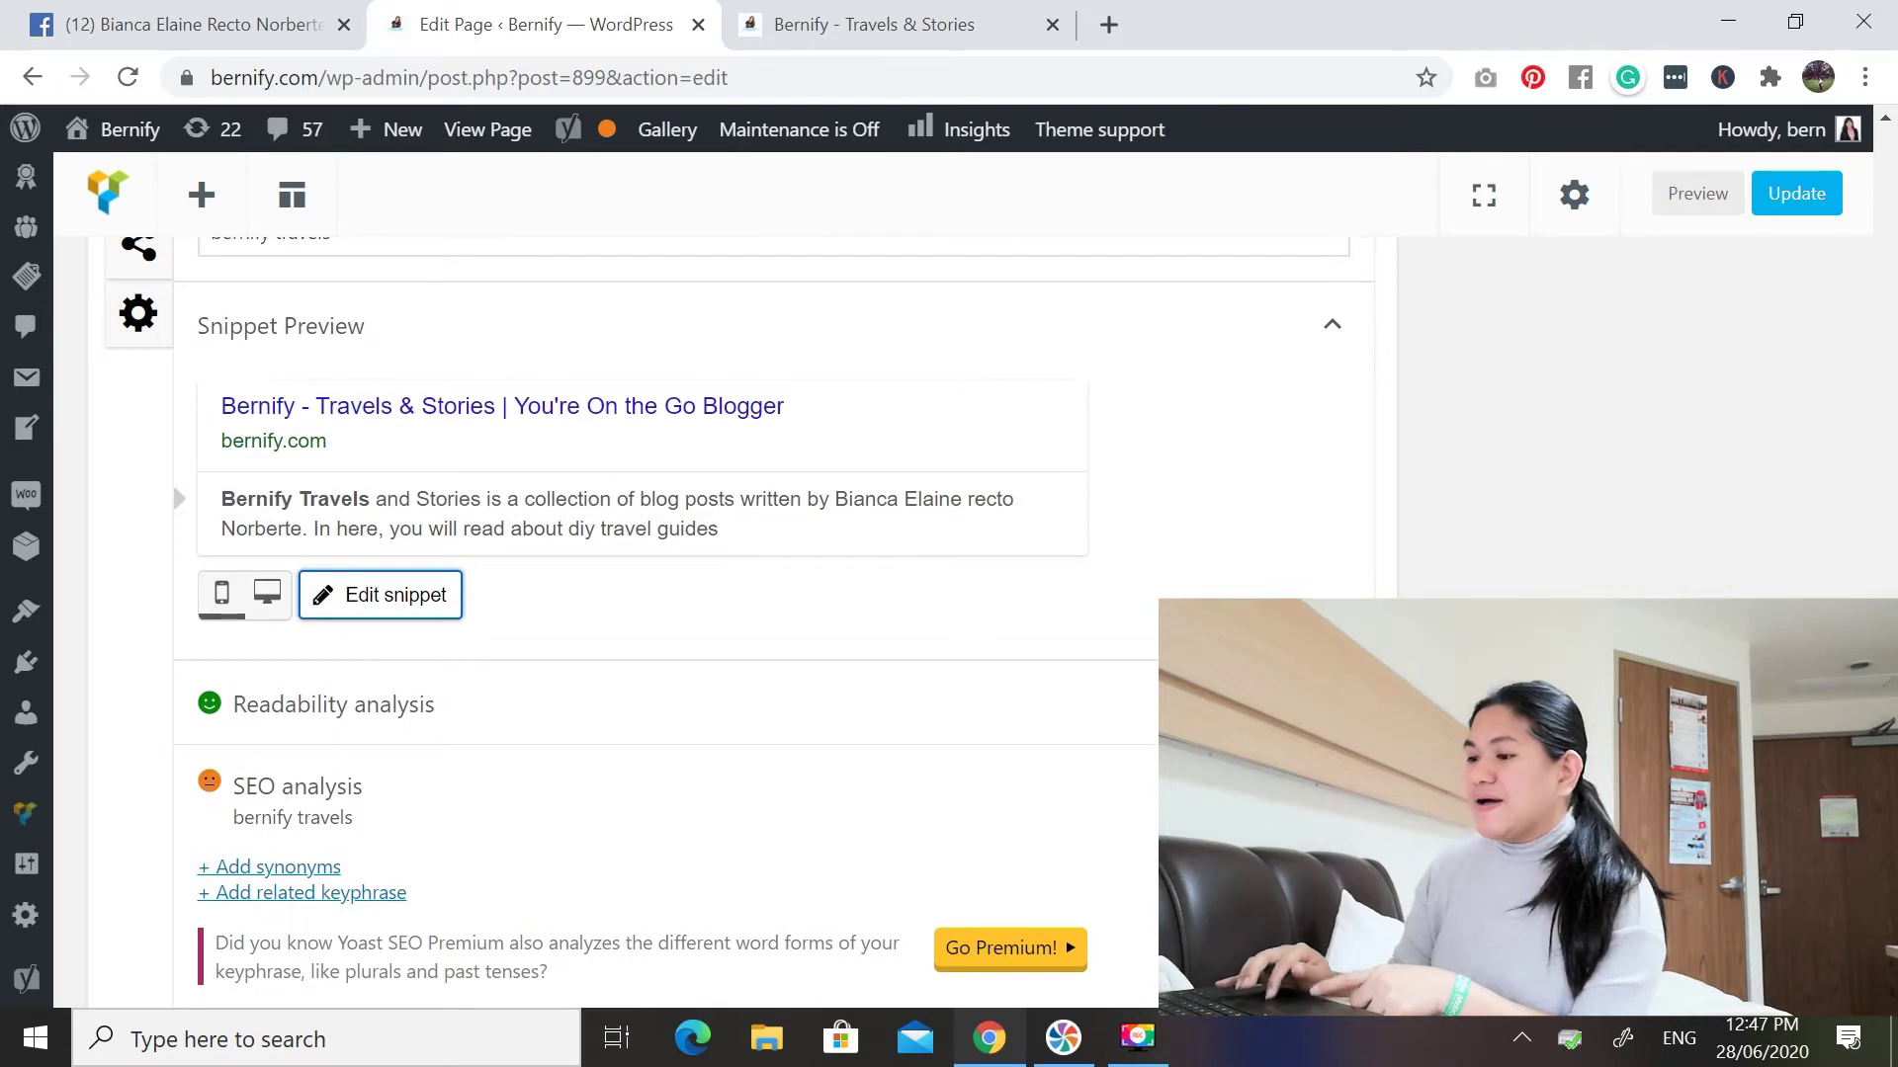
click(425, 600)
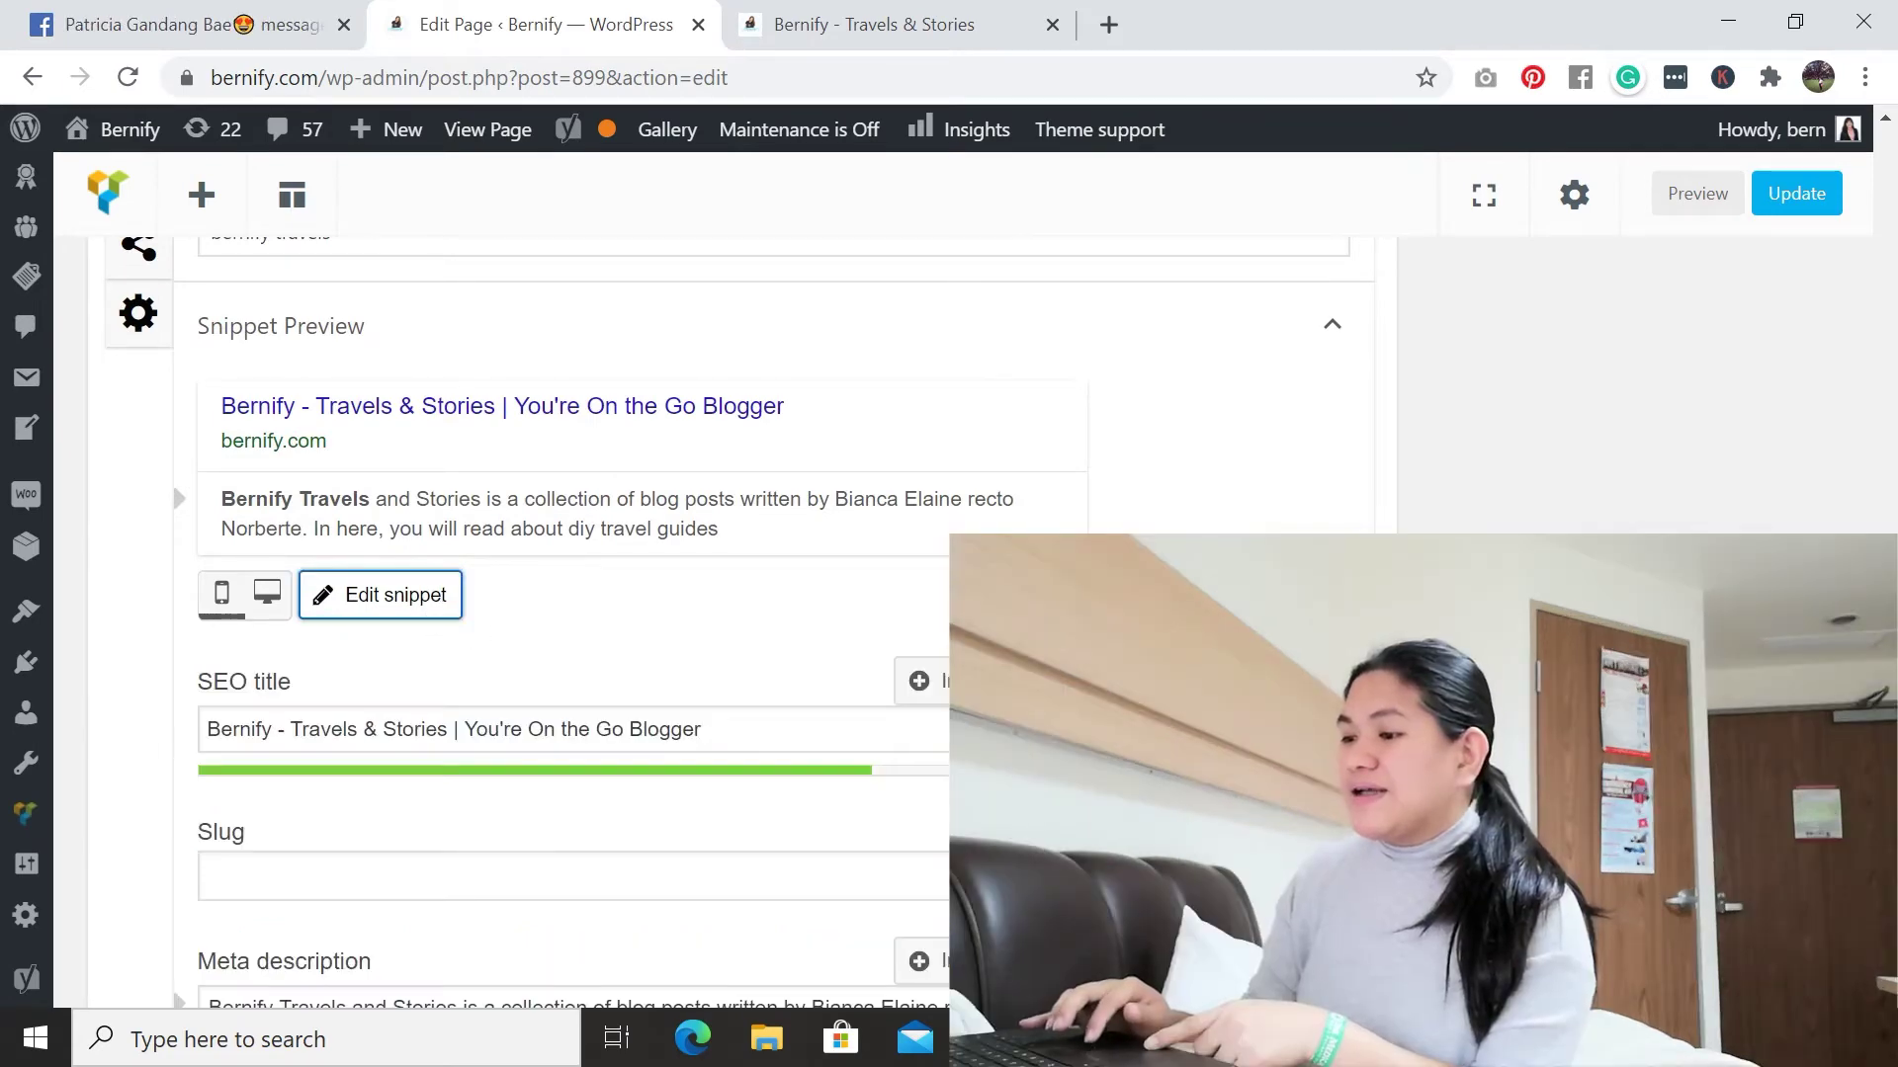
scroll(573, 643, down, 3)
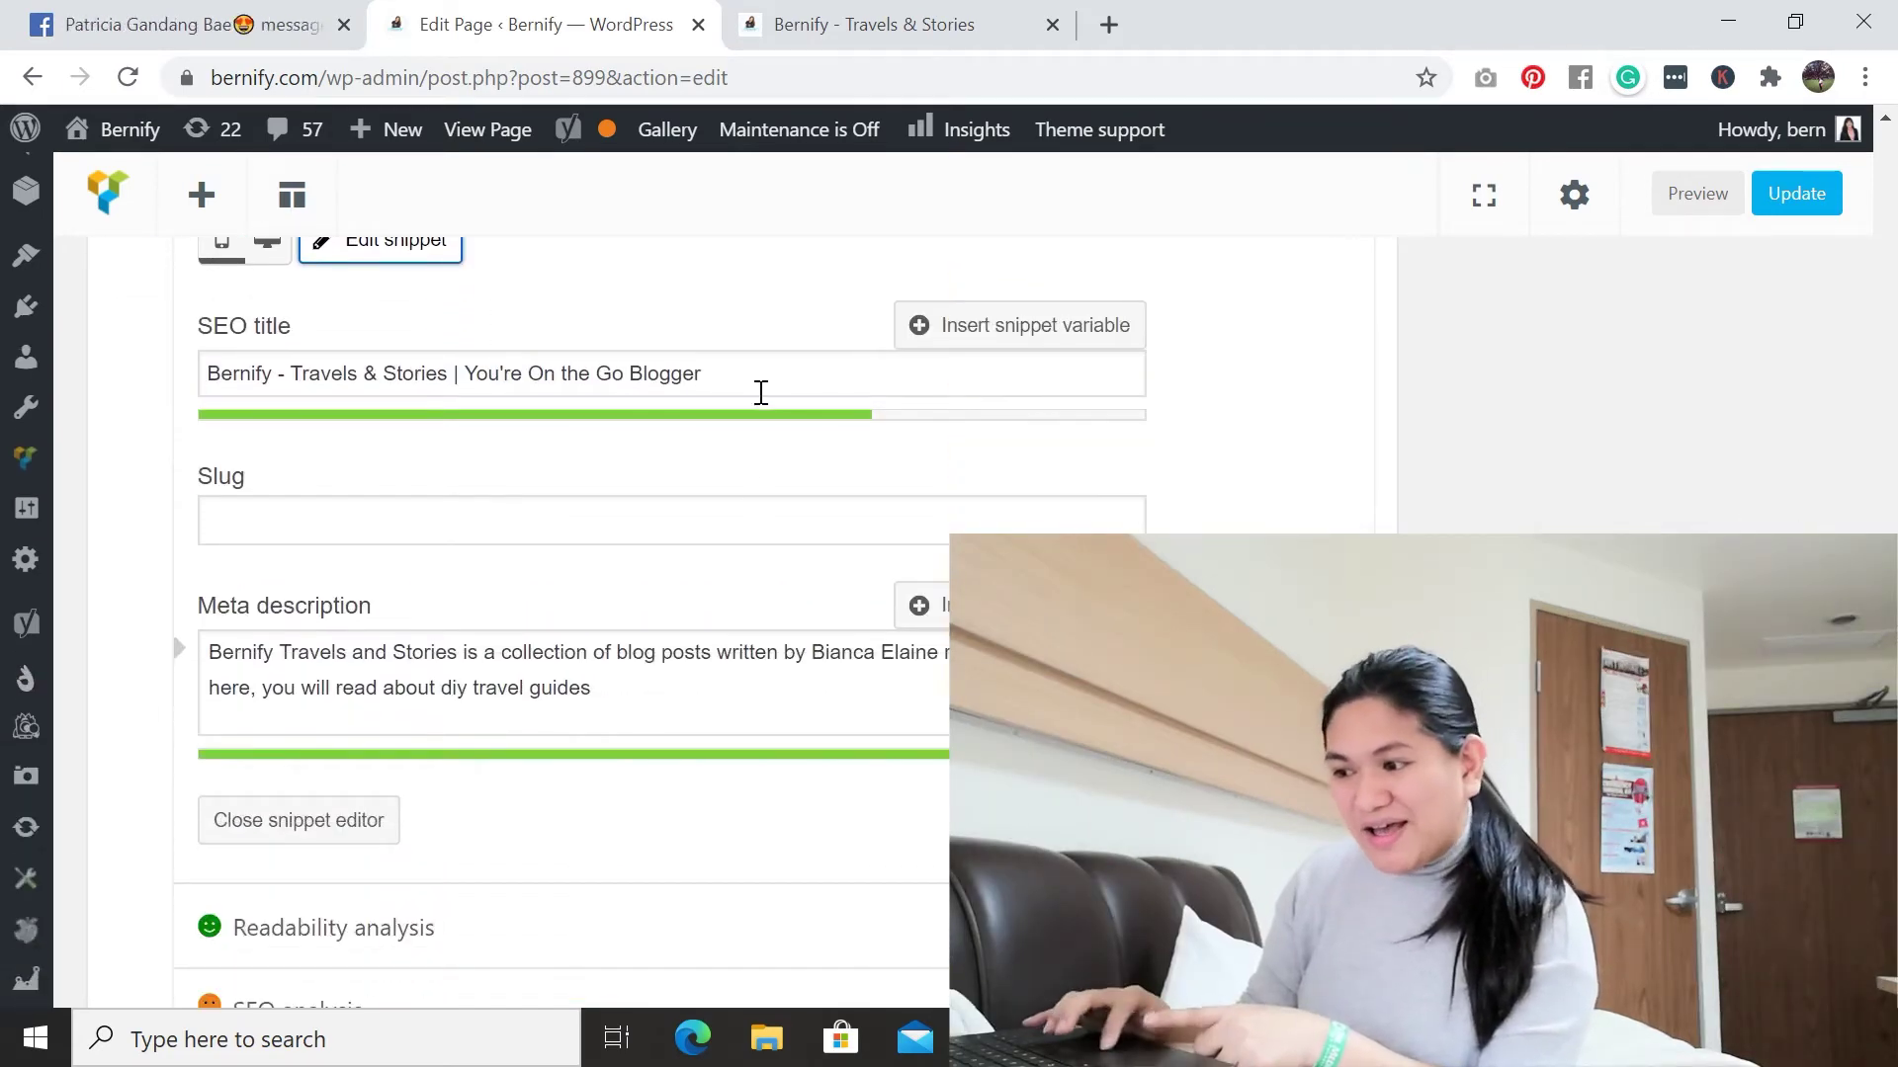
- Examine the SEO title and the keyphrase at the start of the meta description against the snippet preview
drag(787, 379, 240, 376)
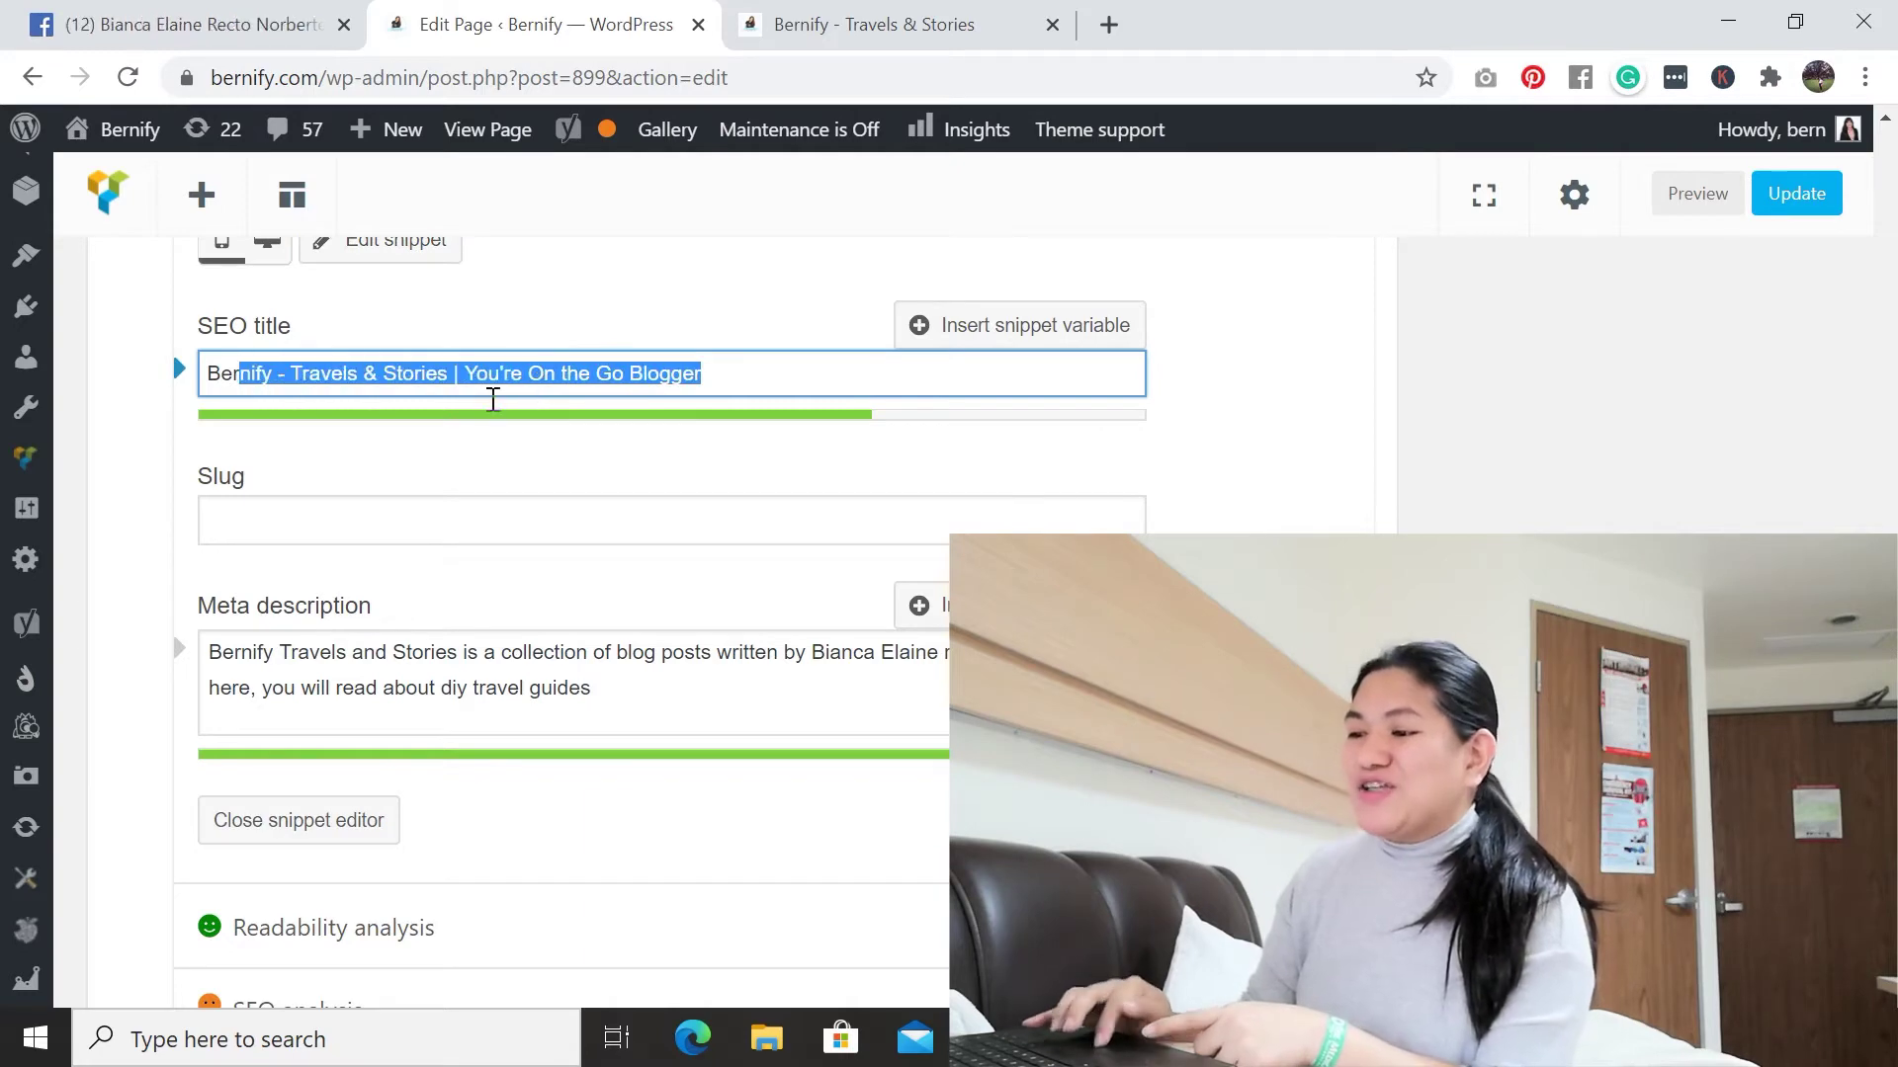
scroll(573, 593, up, 5)
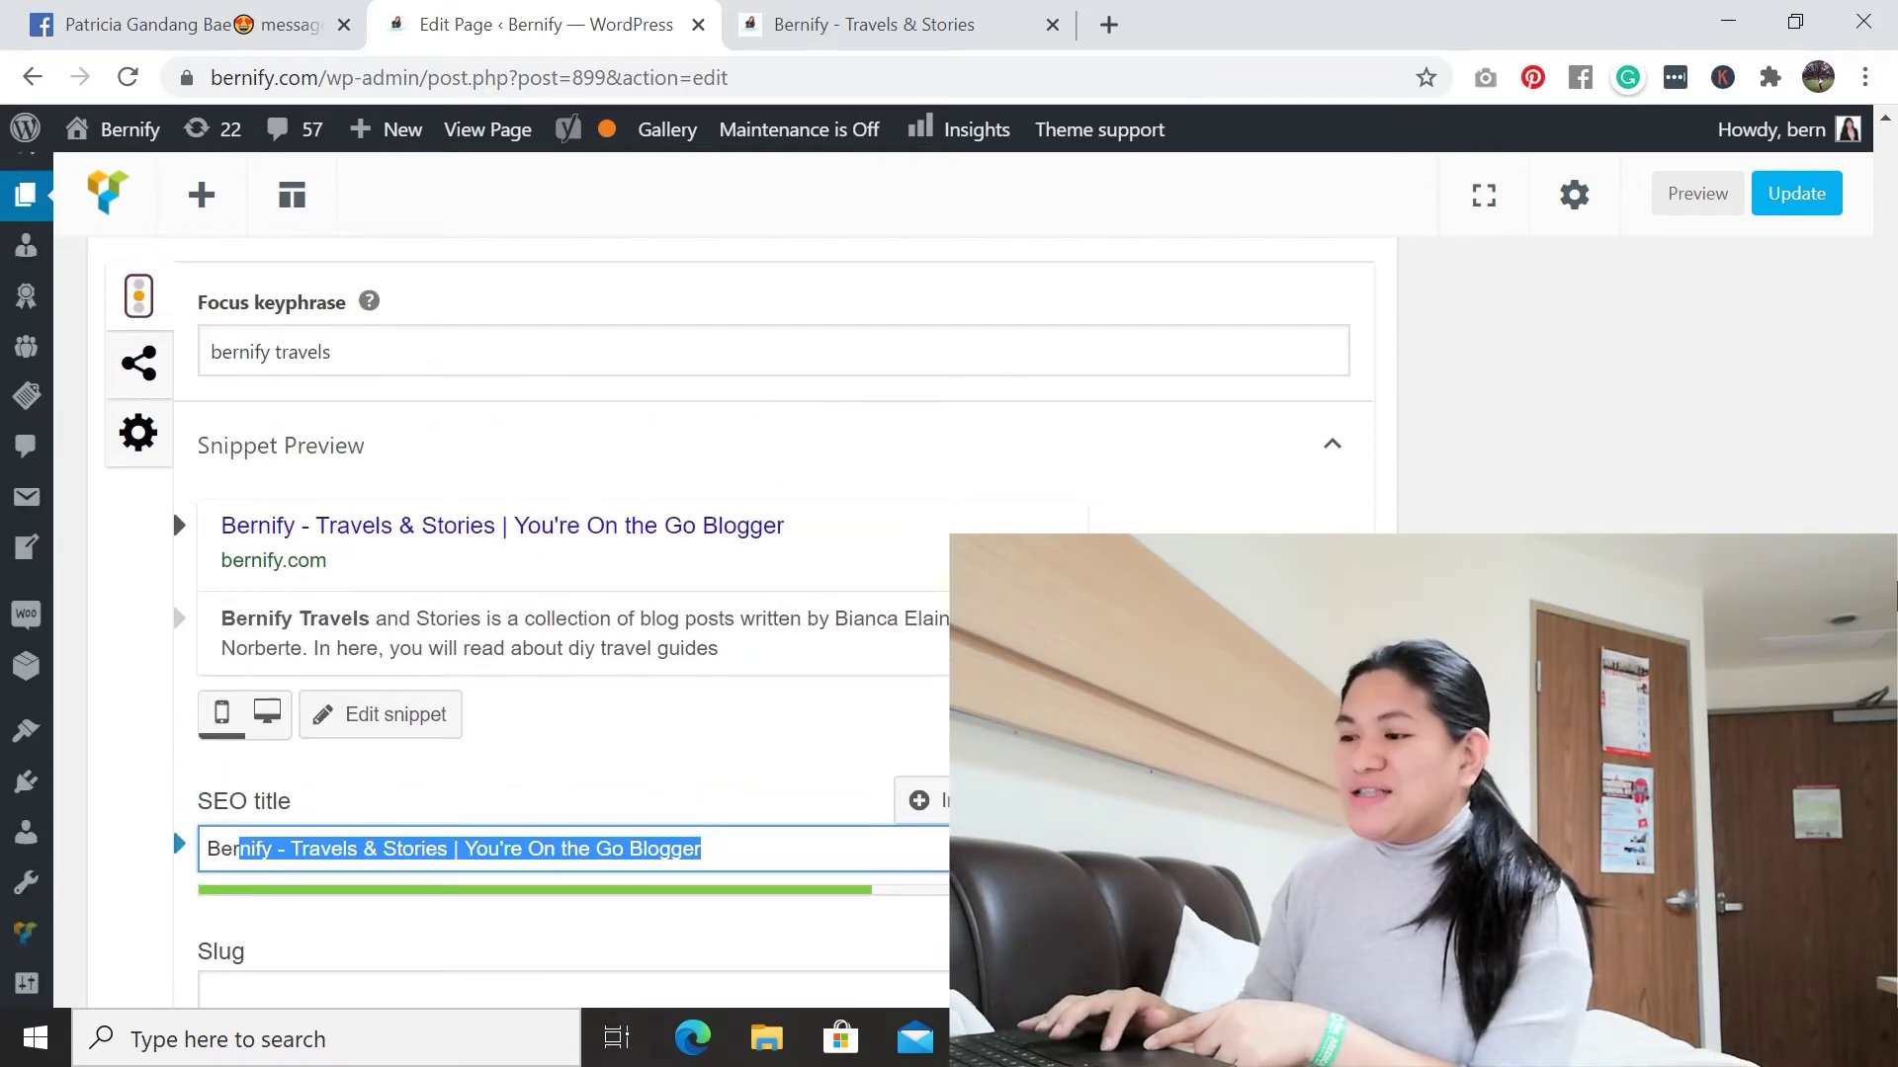
scroll(653, 840, down, 1)
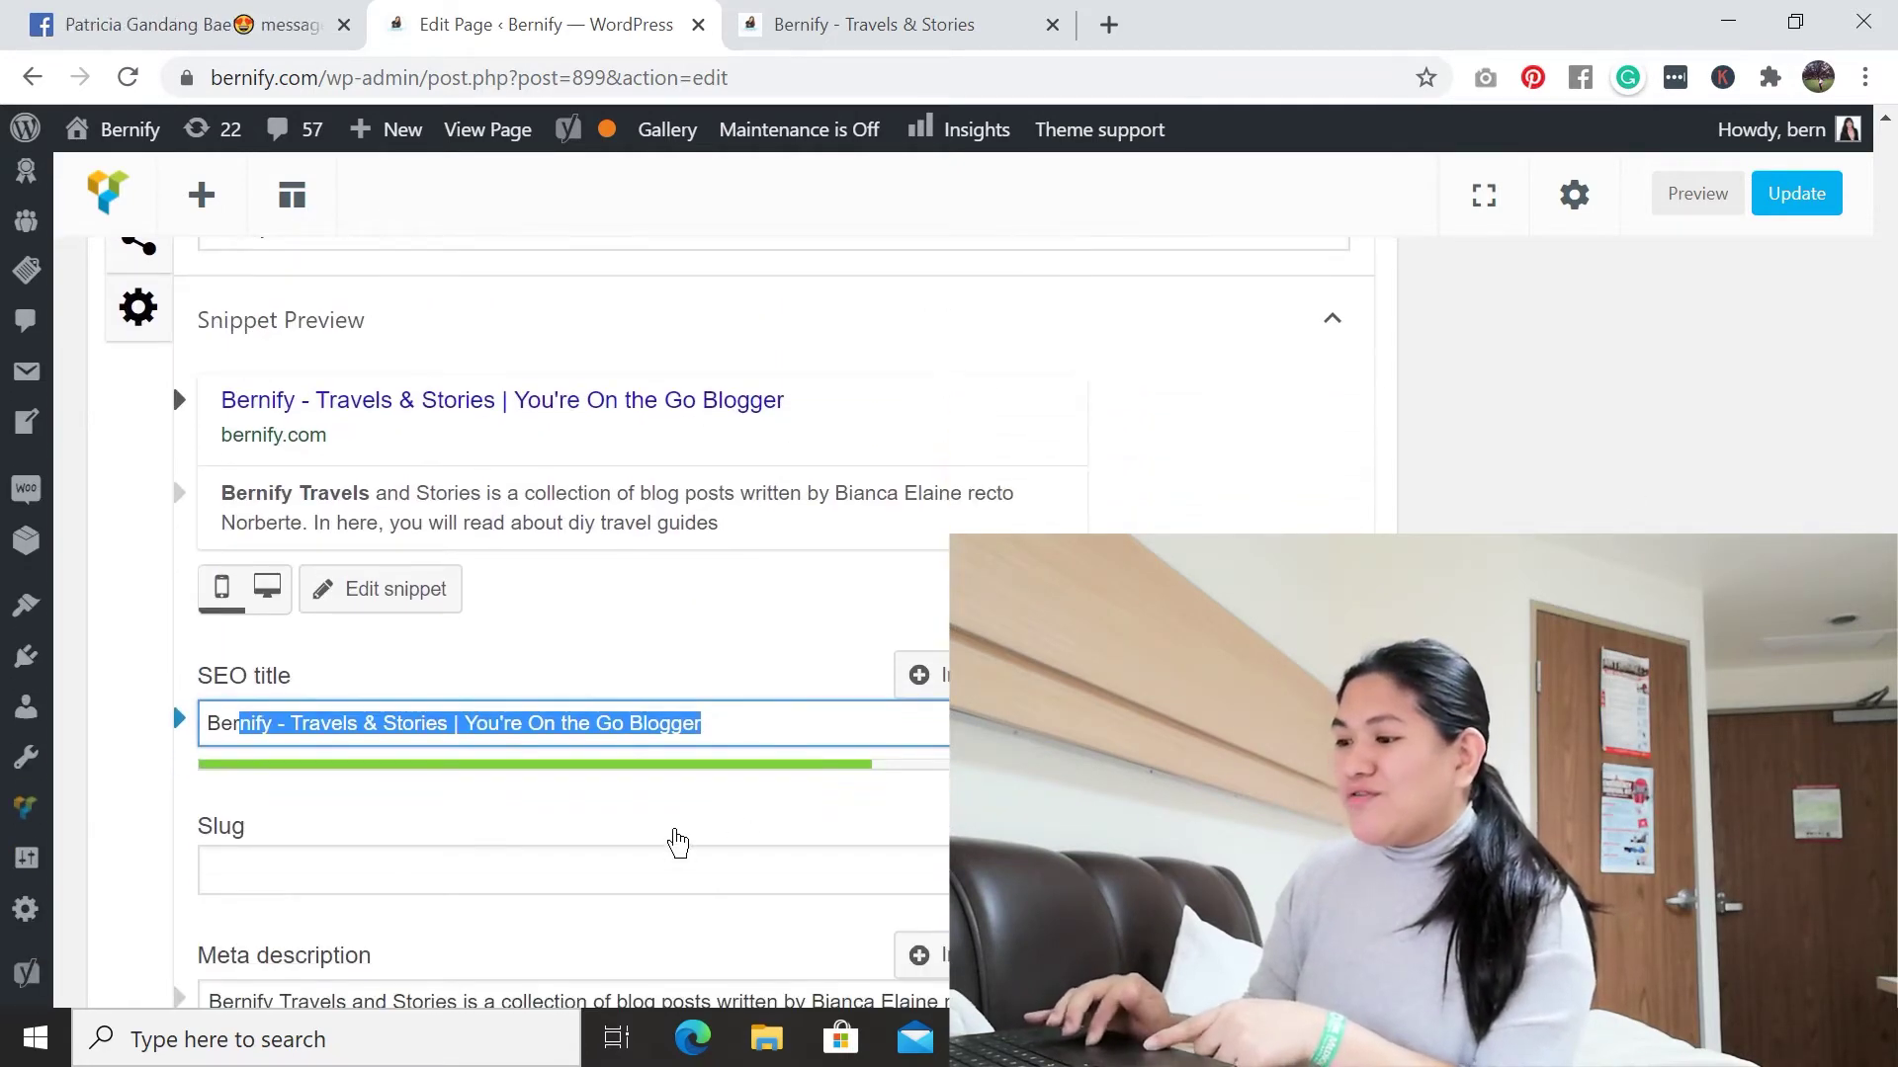
click(426, 720)
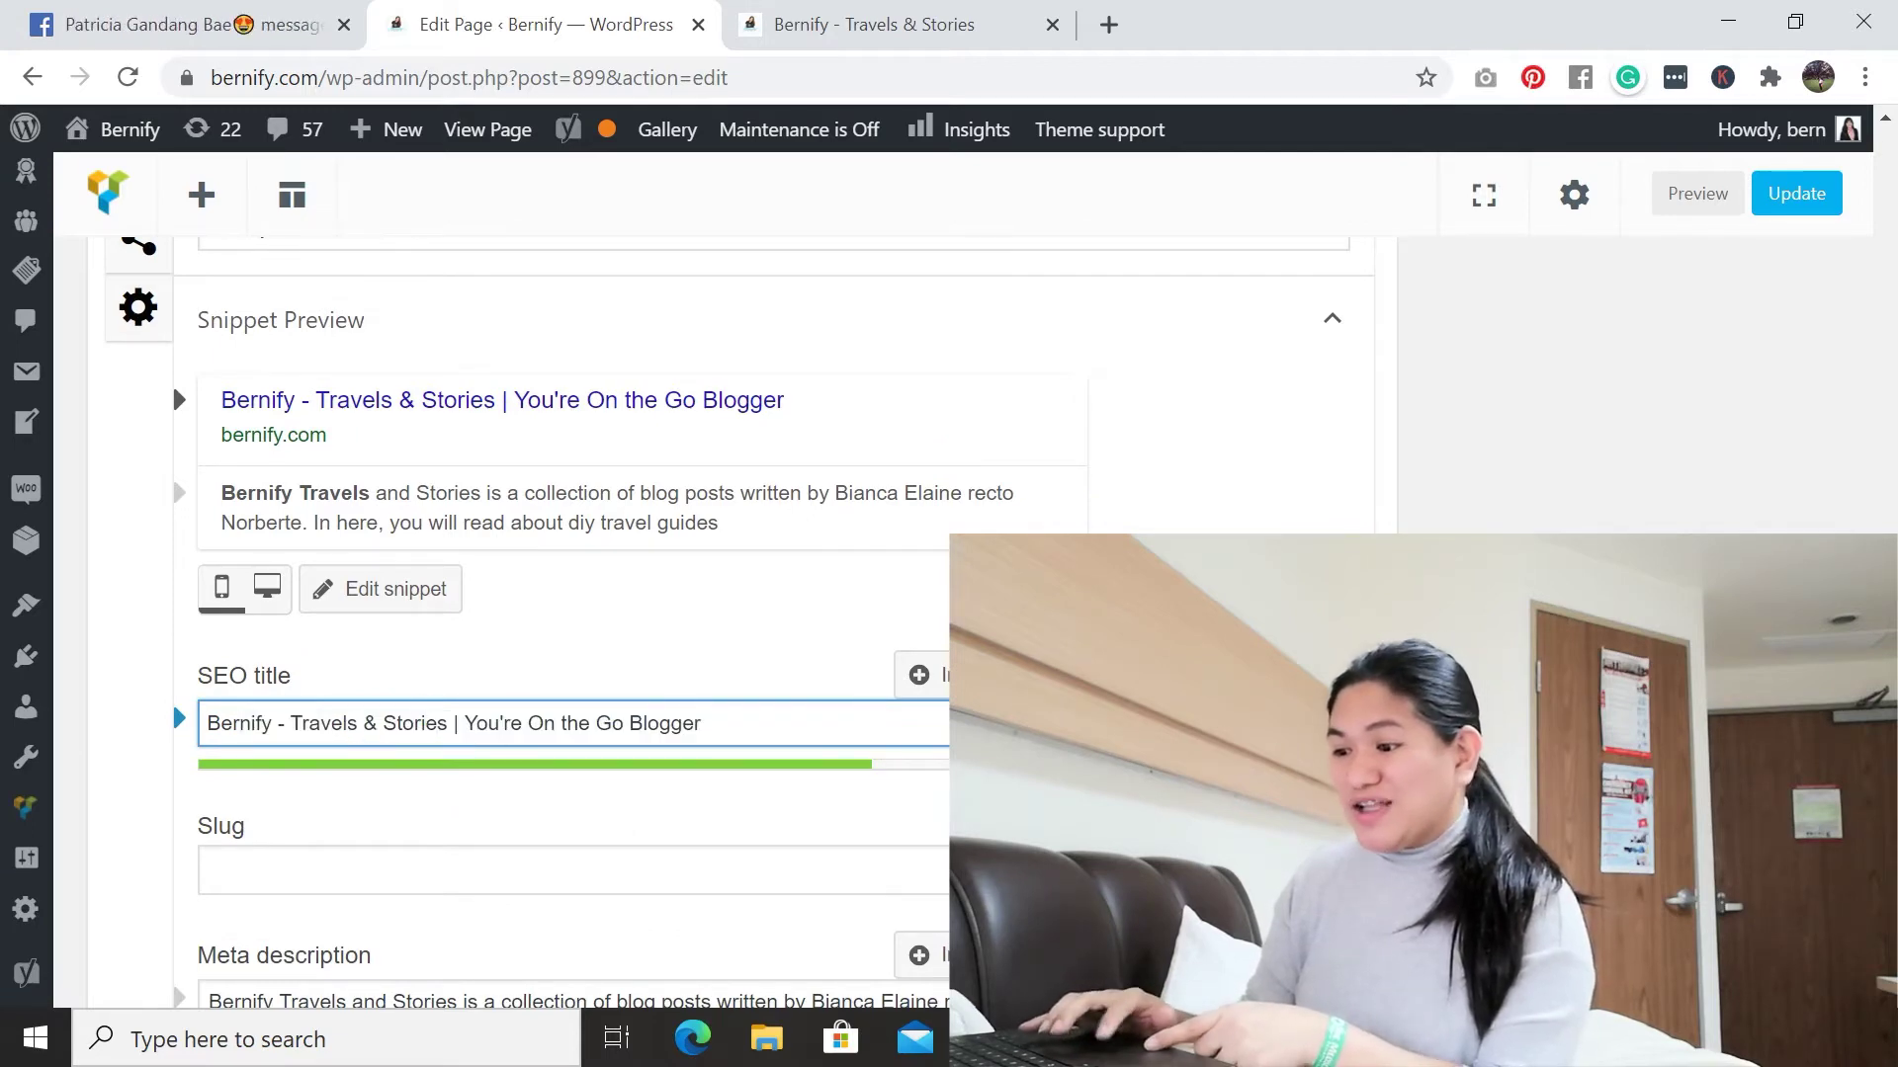
scroll(653, 622, down, 3)
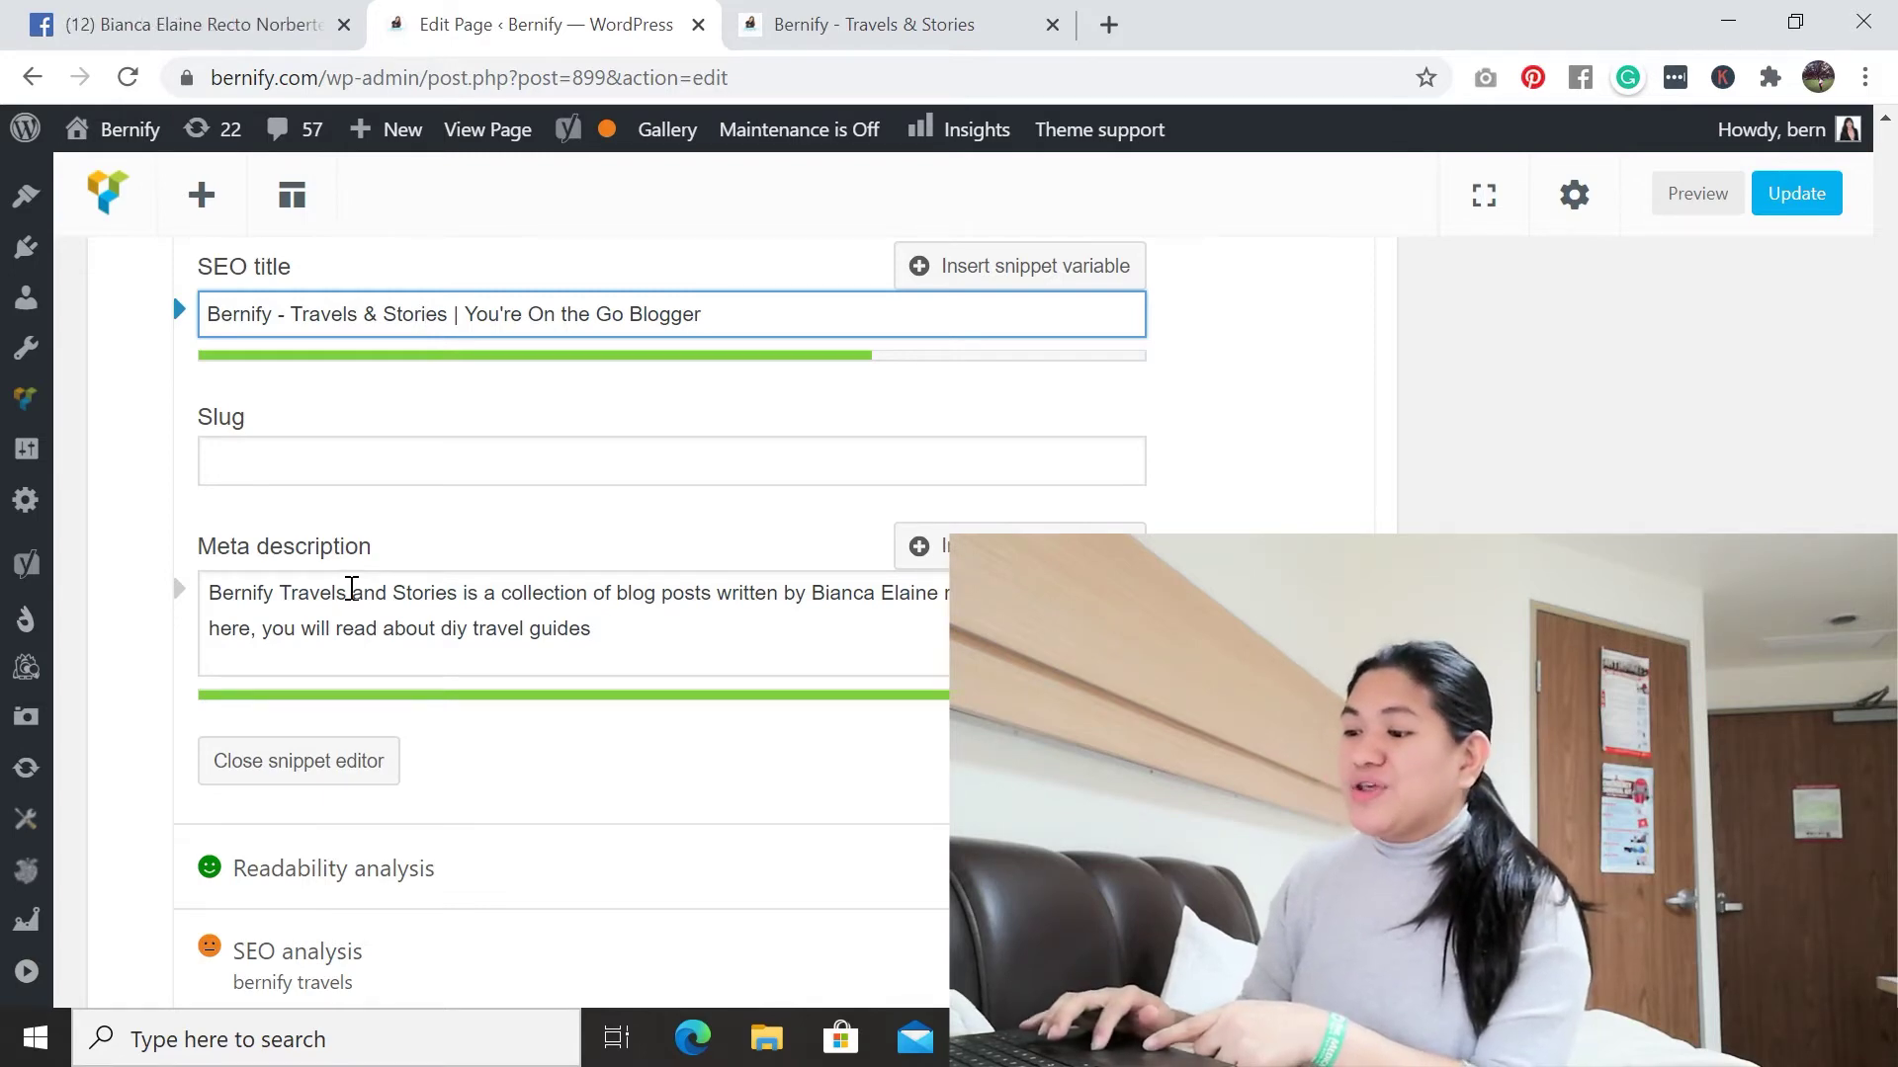
drag(347, 591, 203, 588)
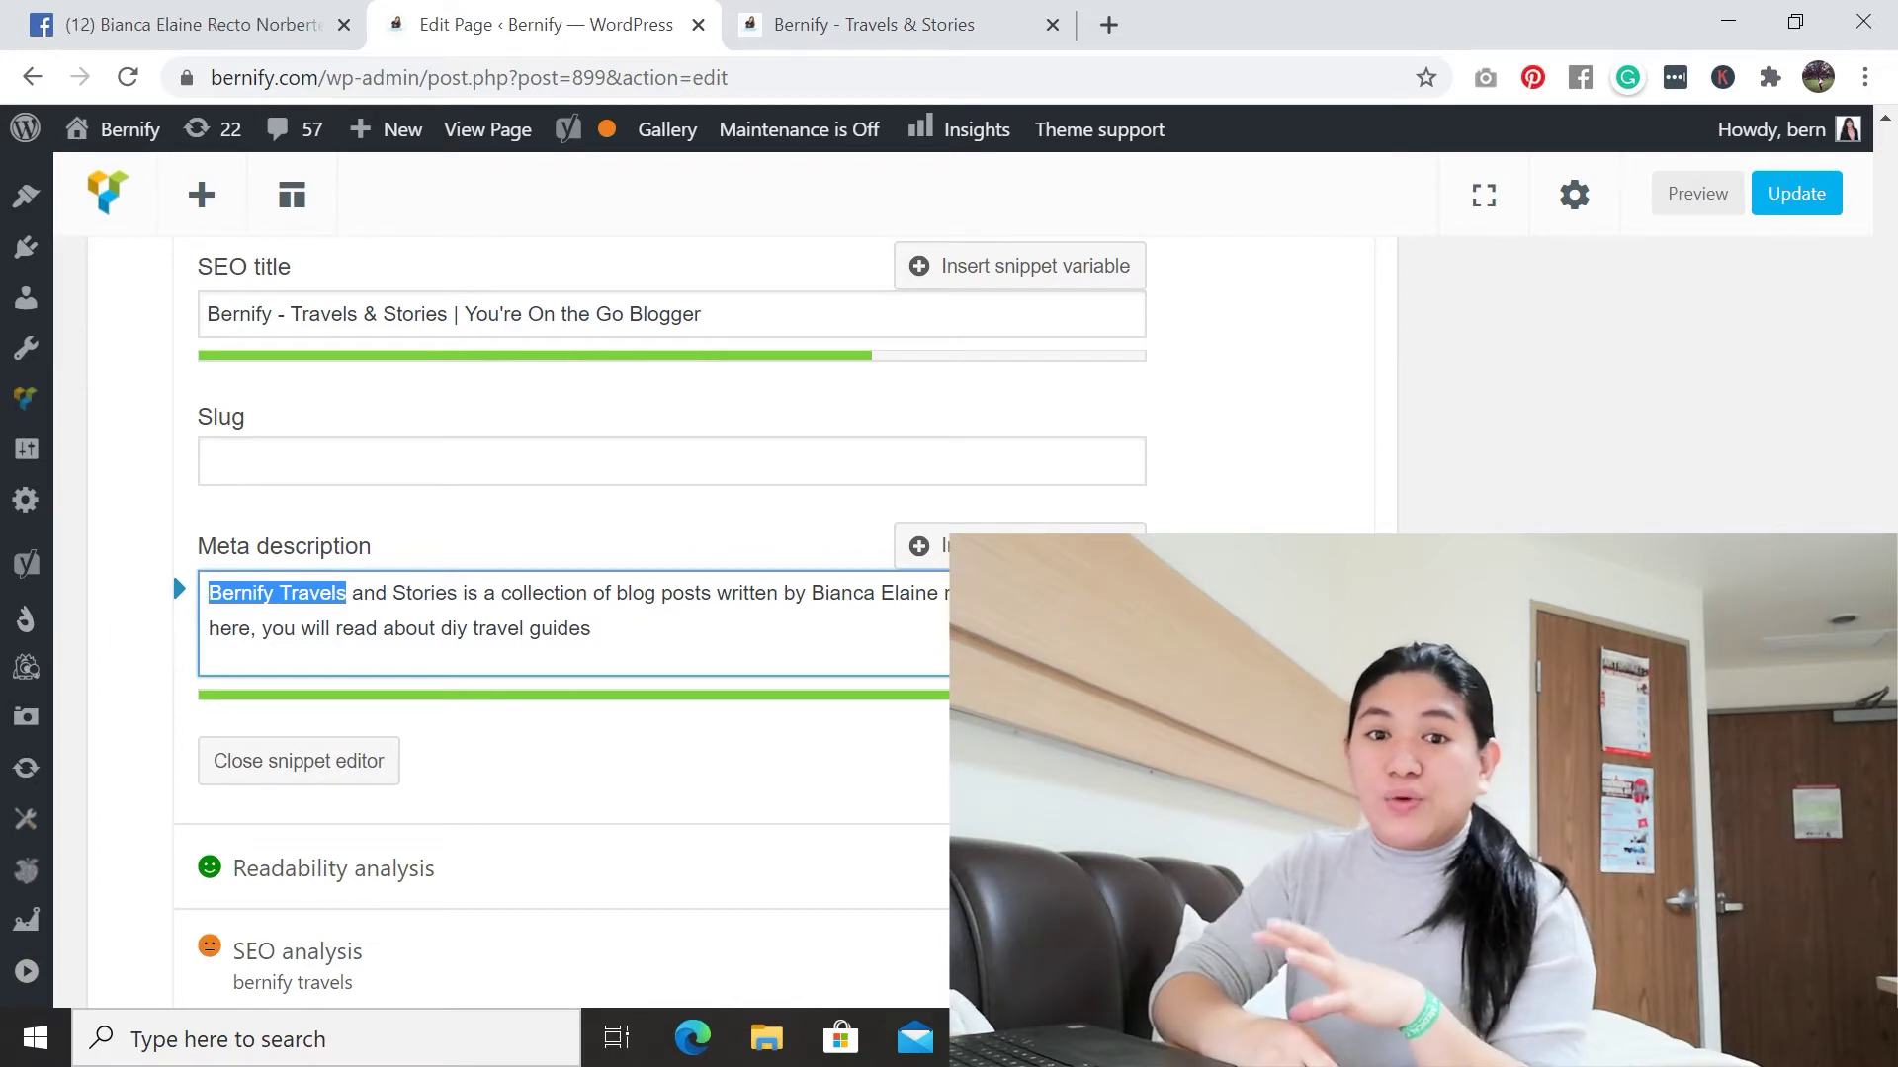
scroll(840, 761, up, 3)
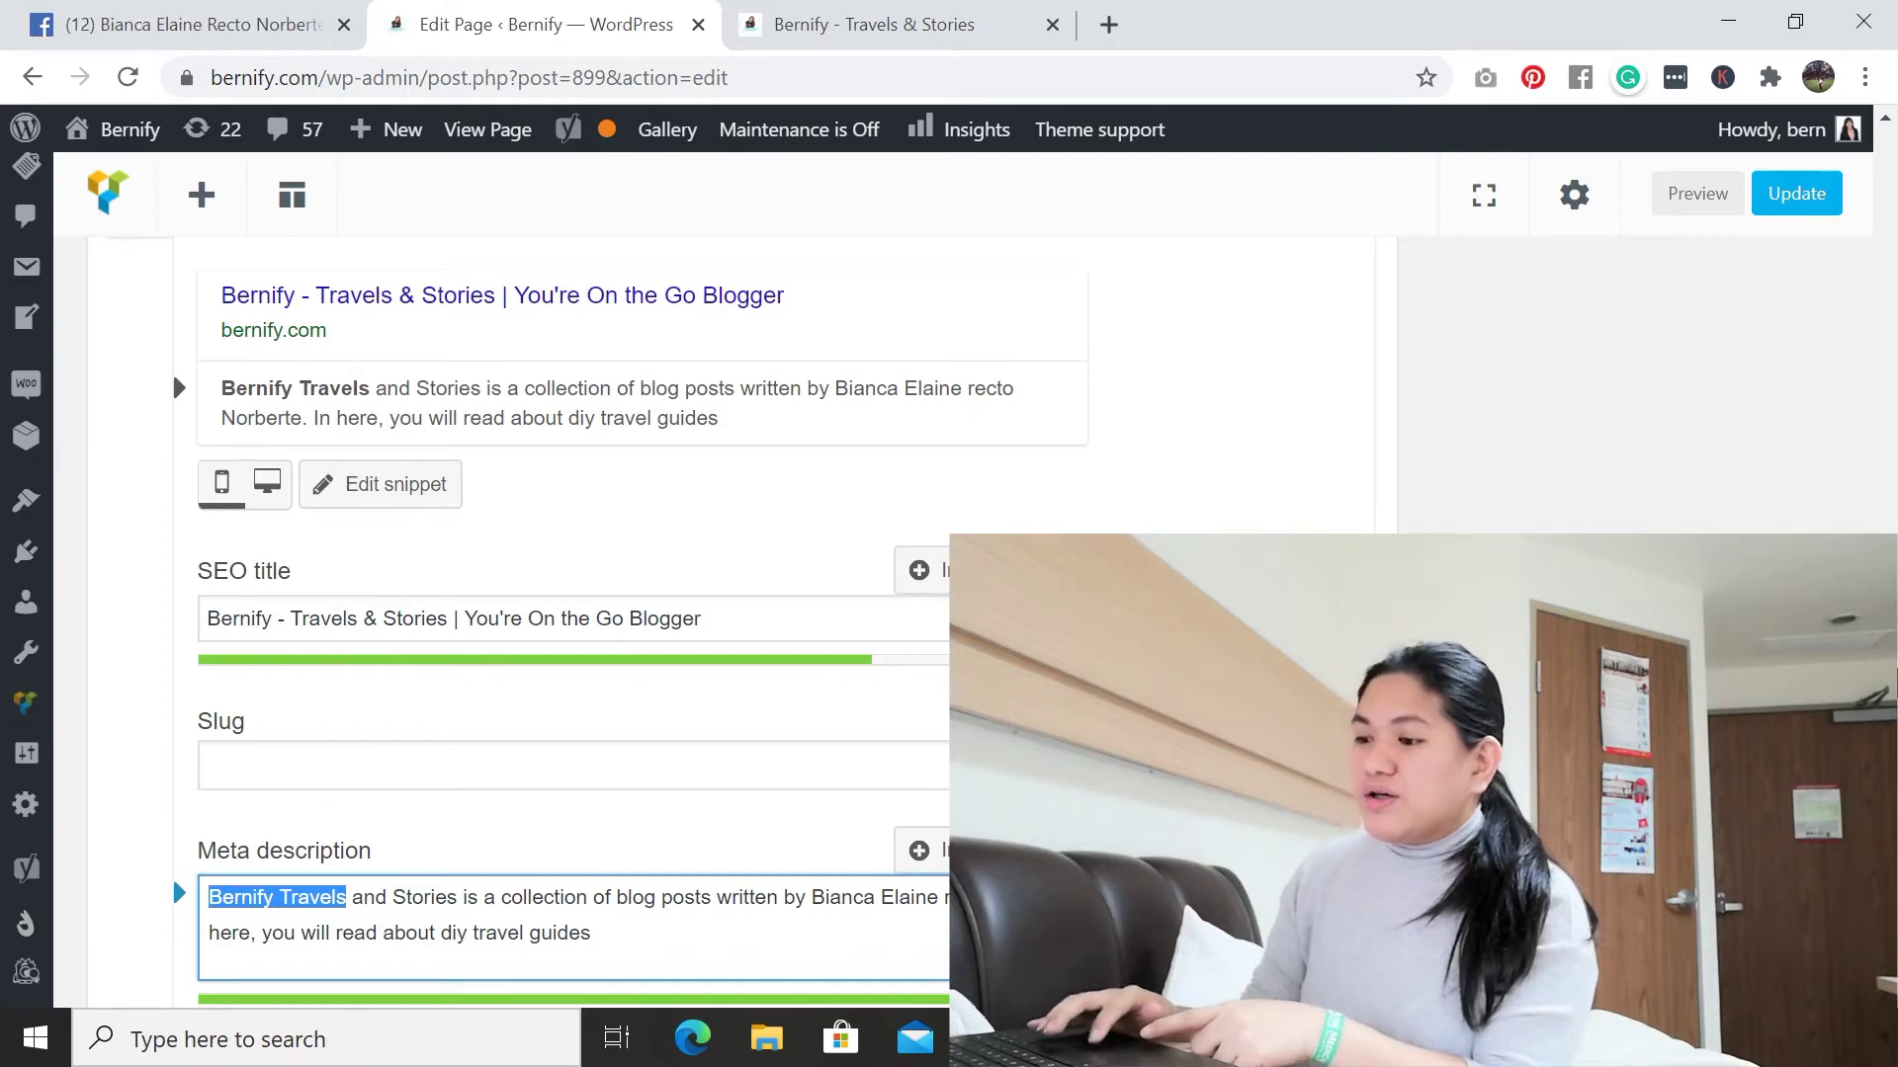
- Remove the page's featured image and set Bernify-Travels-and-Stories-by-BERN.jpg from the media library as the featured image
scroll(356, 923, up, 2)
scroll(179, 536, up, 15)
scroll(1680, 761, down, 3)
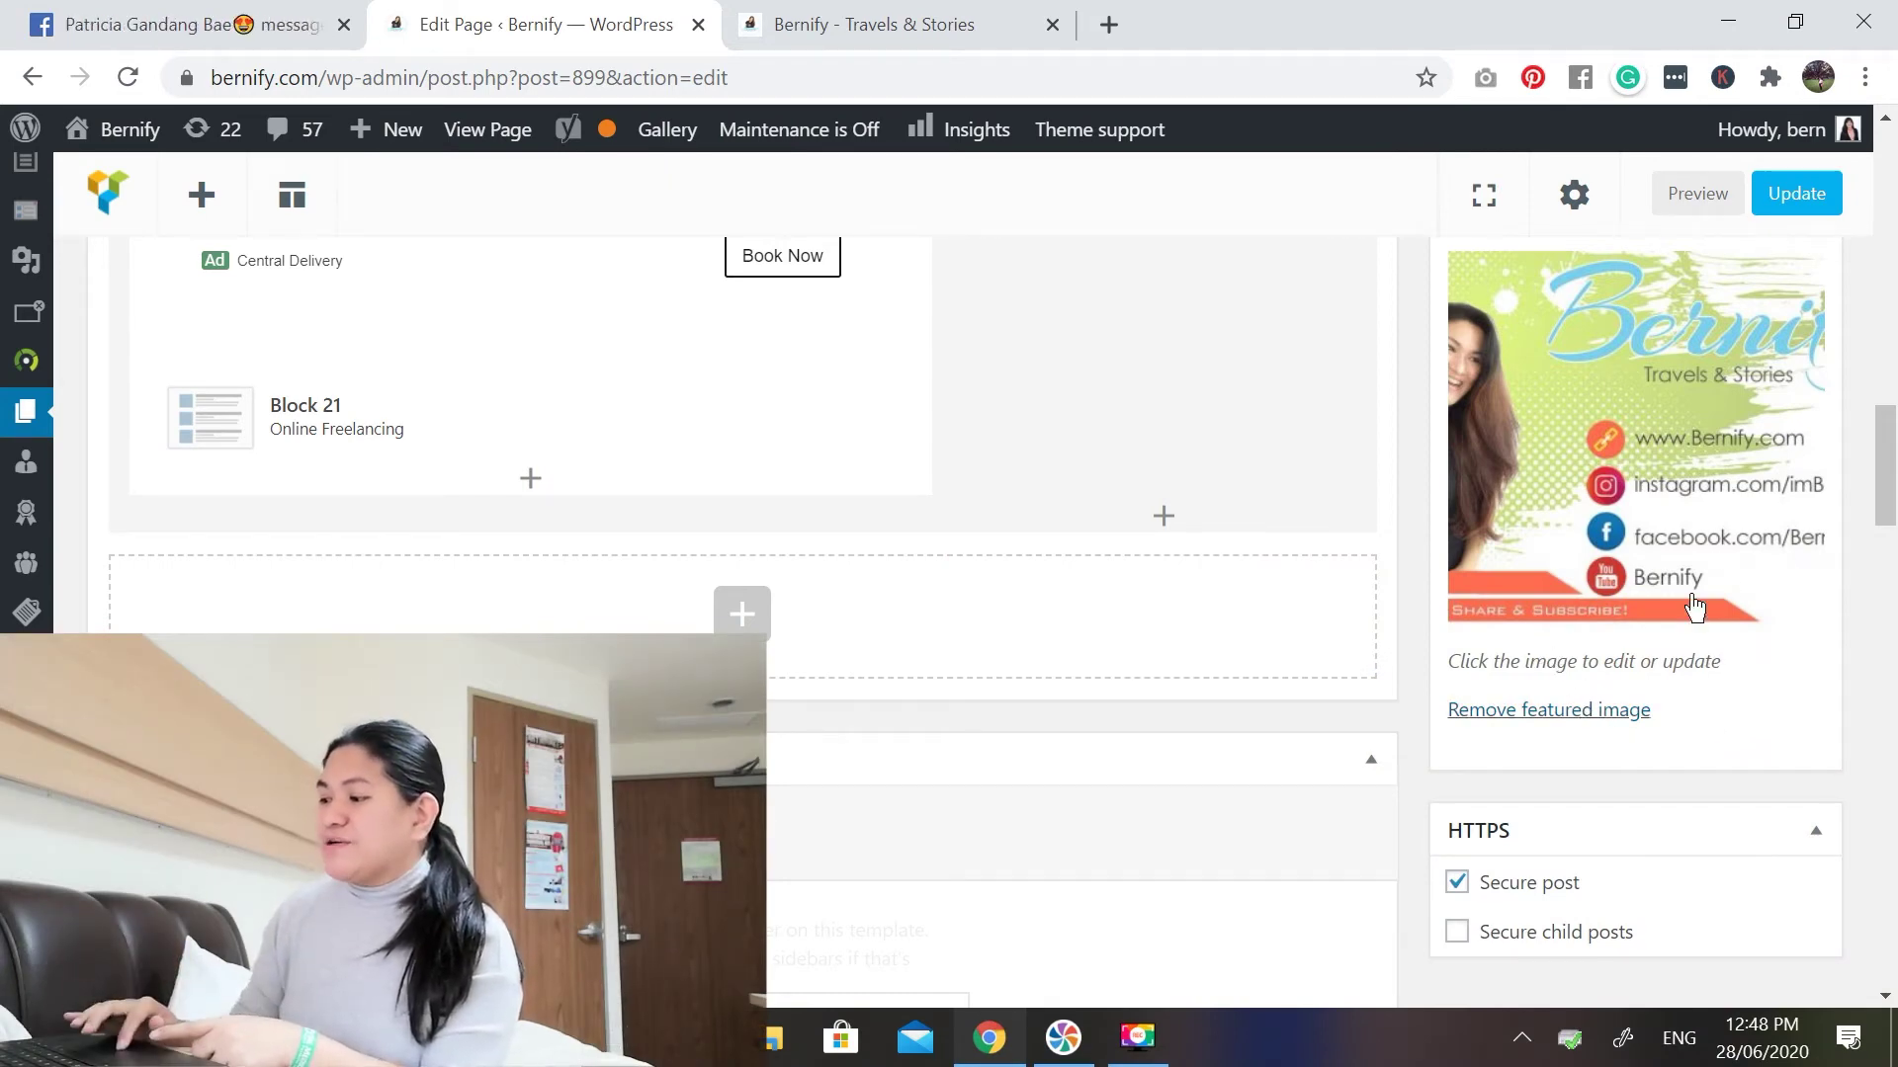
click(1549, 710)
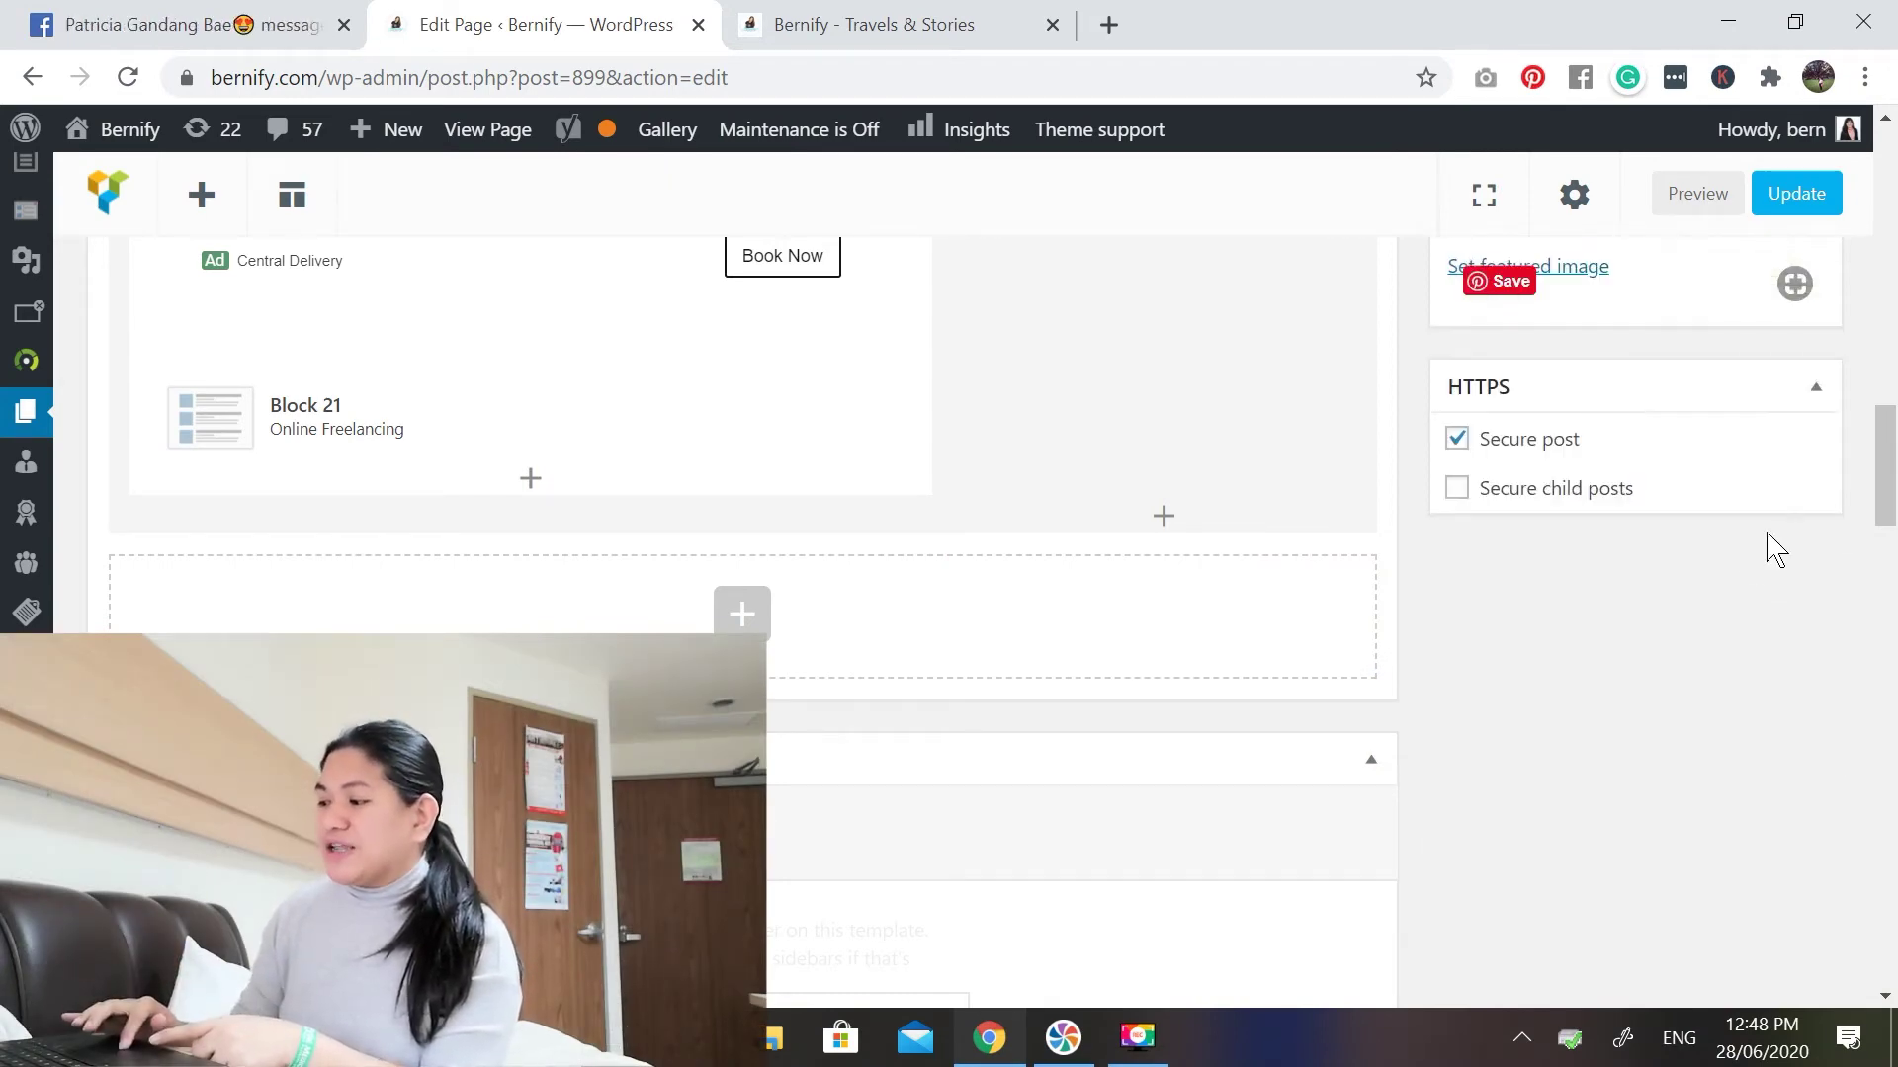
click(1551, 275)
click(157, 471)
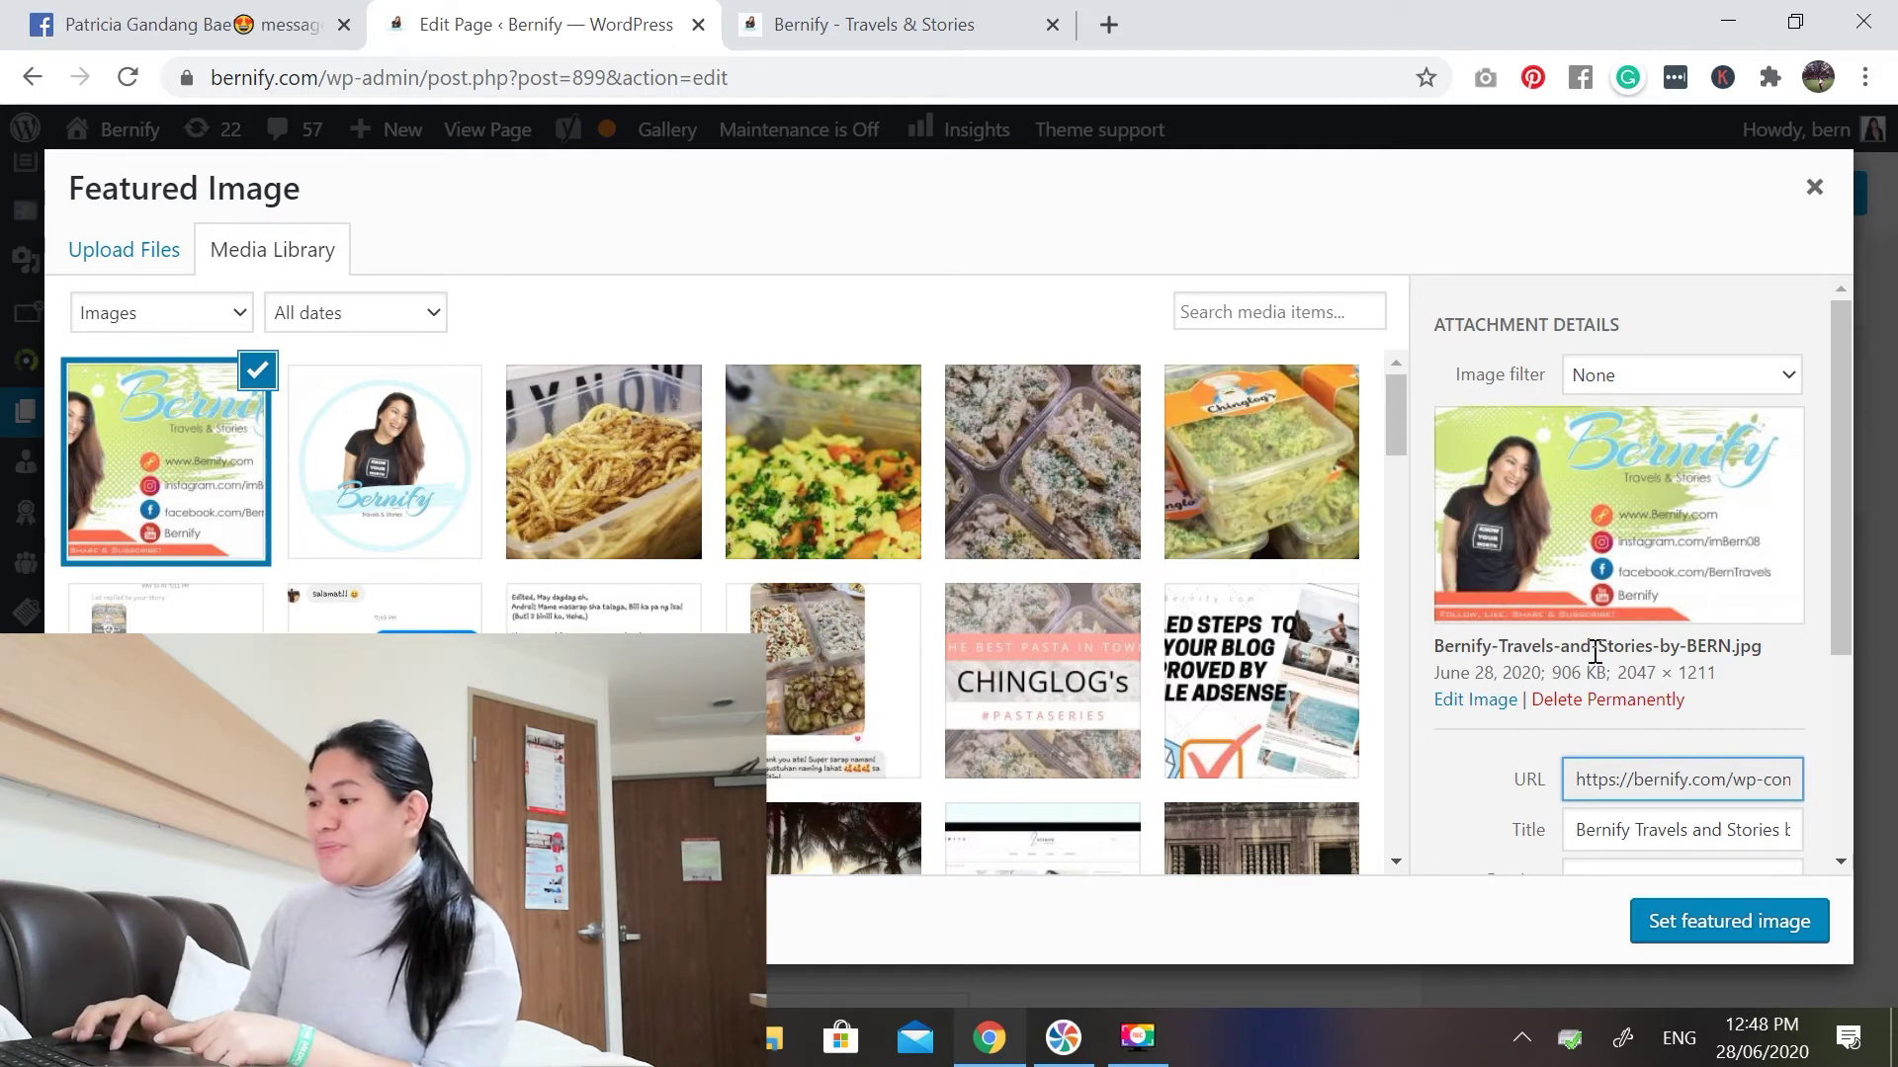
click(1696, 911)
- Collapse the SEO analysis in the Yoast SEO section and expand the readability analysis
drag(1888, 494, 1893, 341)
scroll(1836, 232, down, 5)
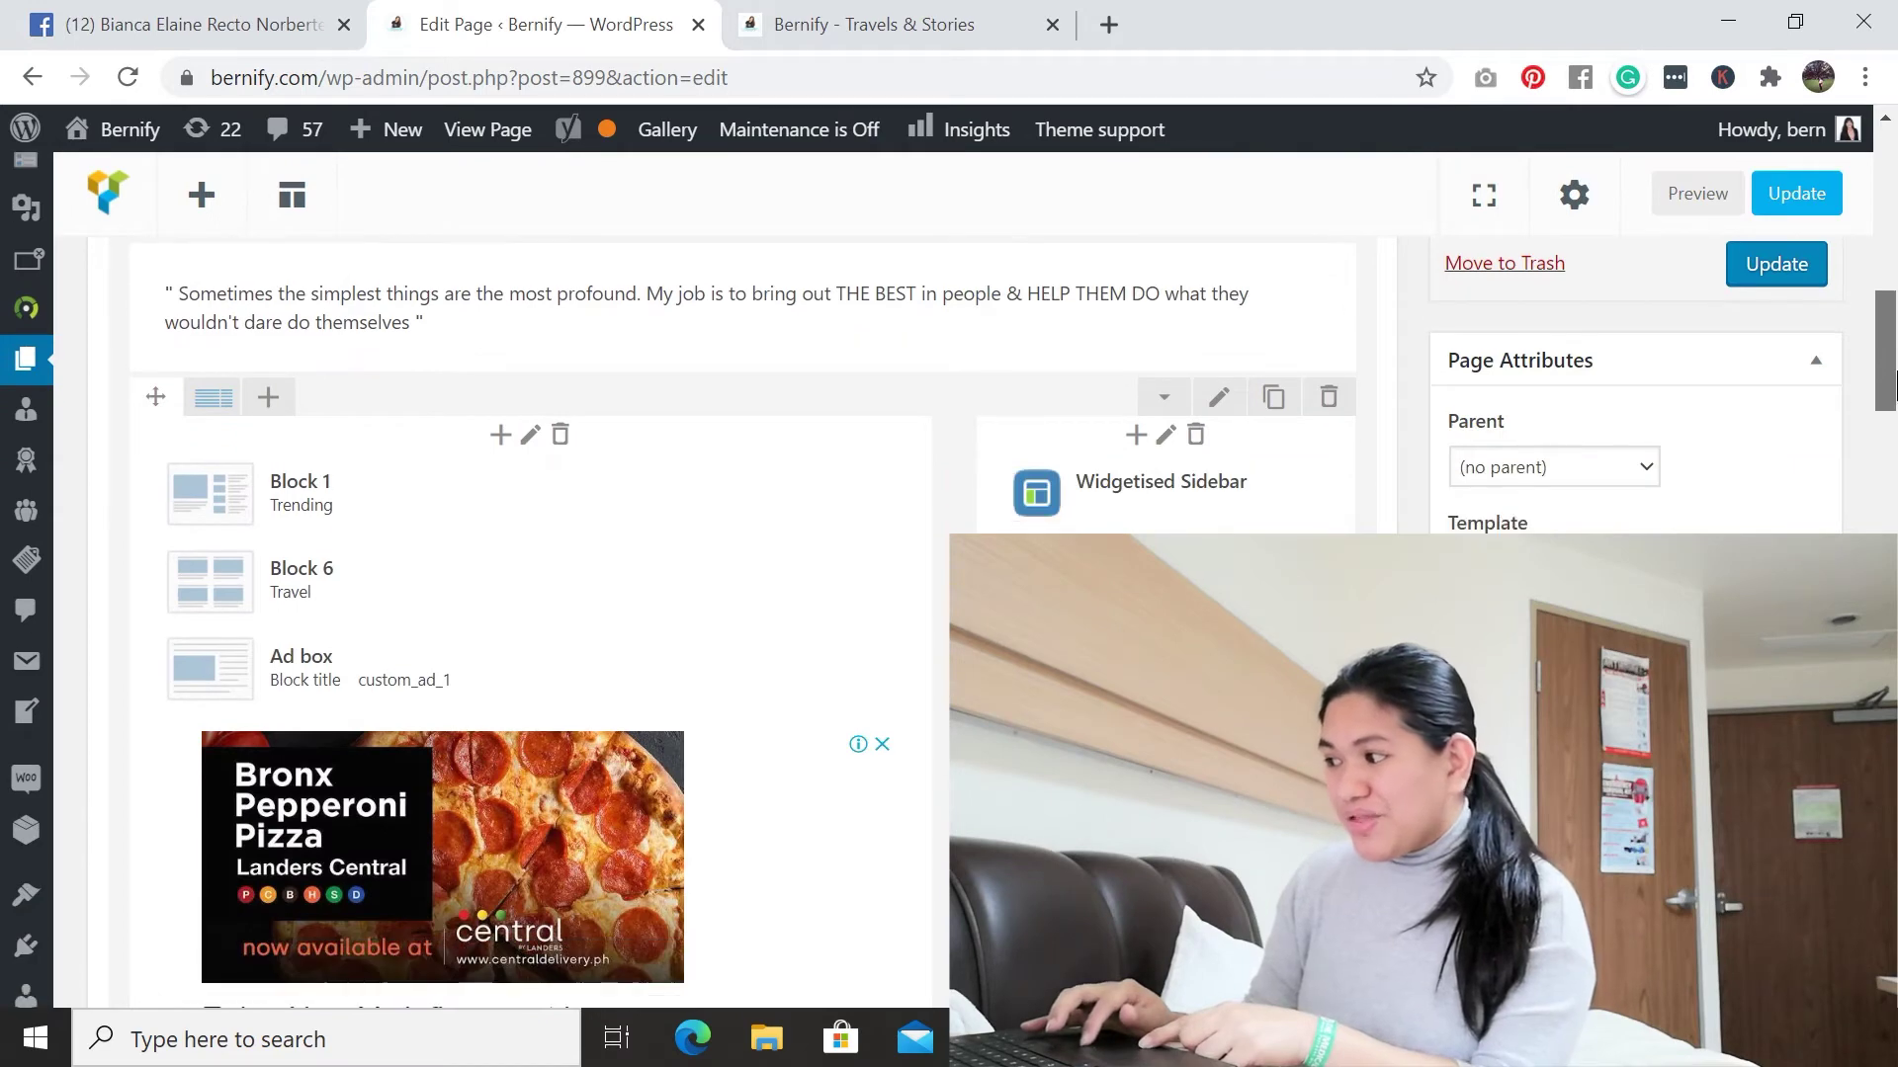
drag(1886, 358, 1893, 622)
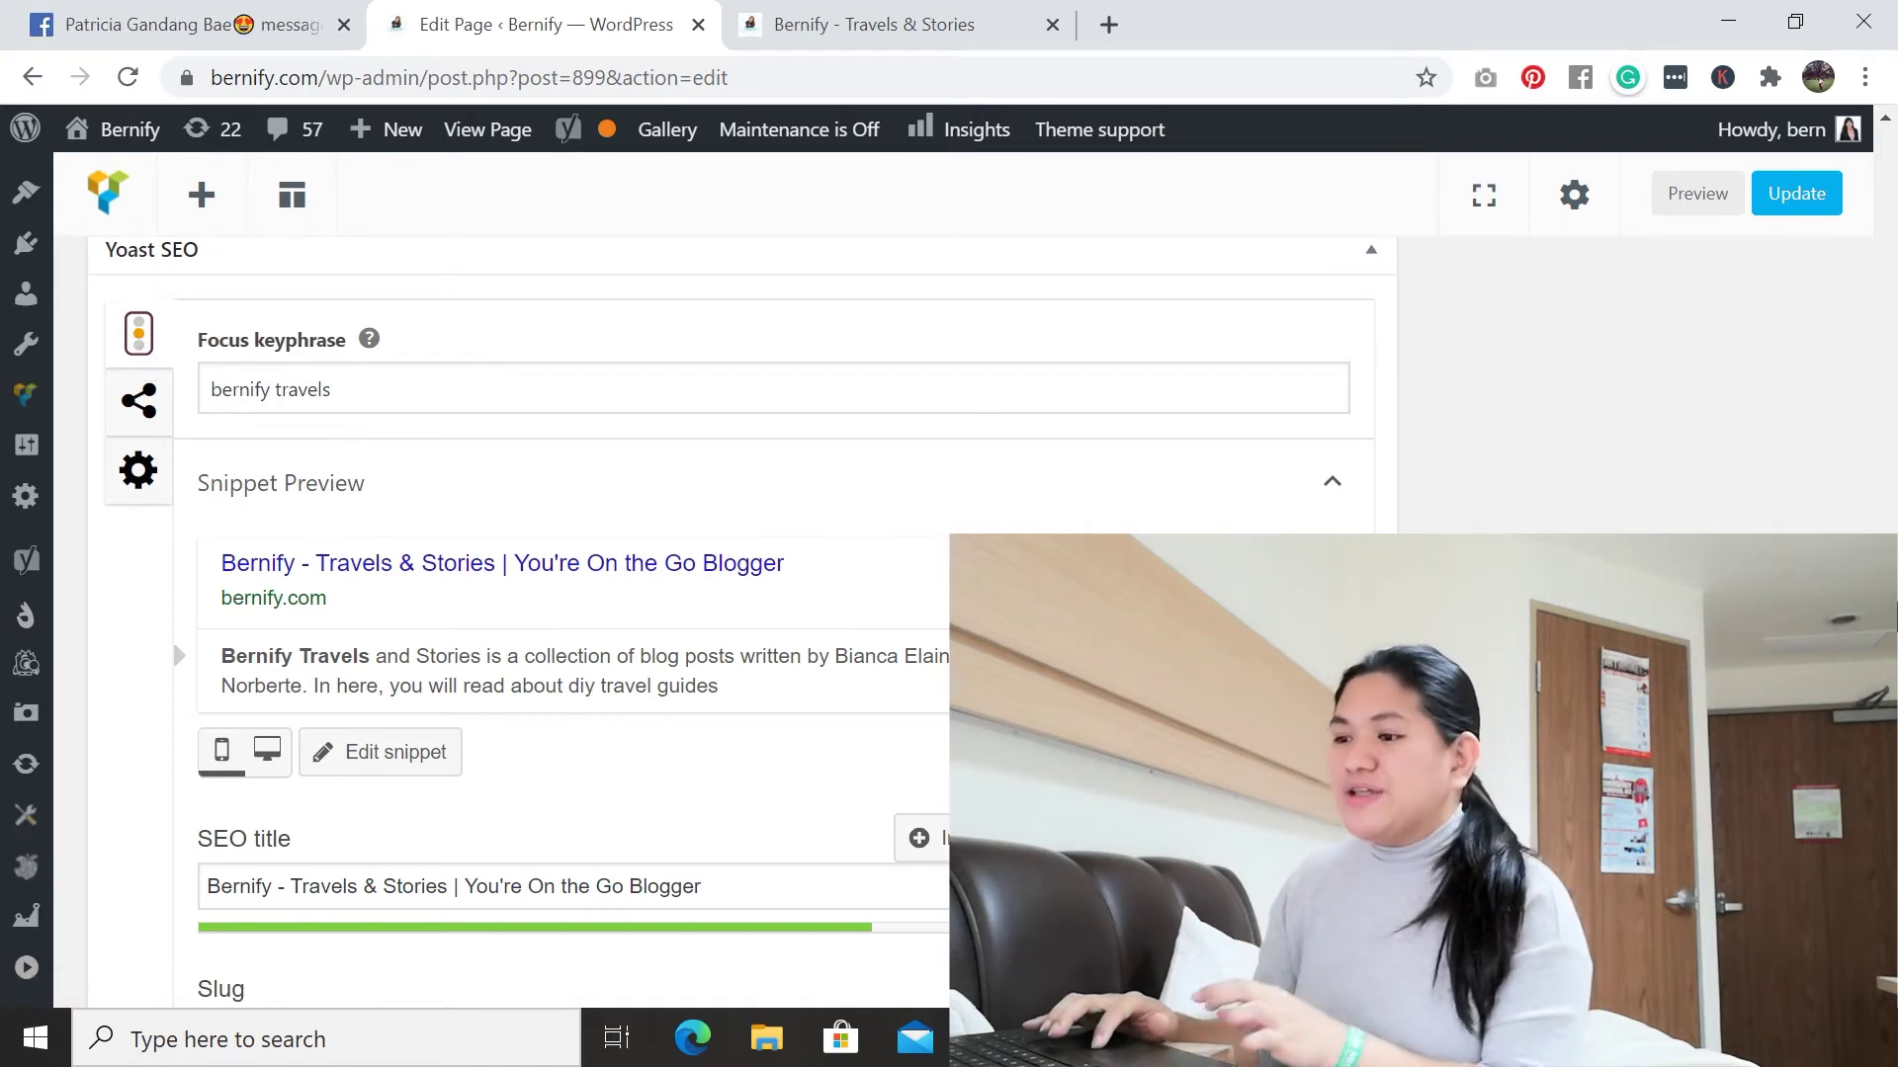
scroll(741, 622, down, 1)
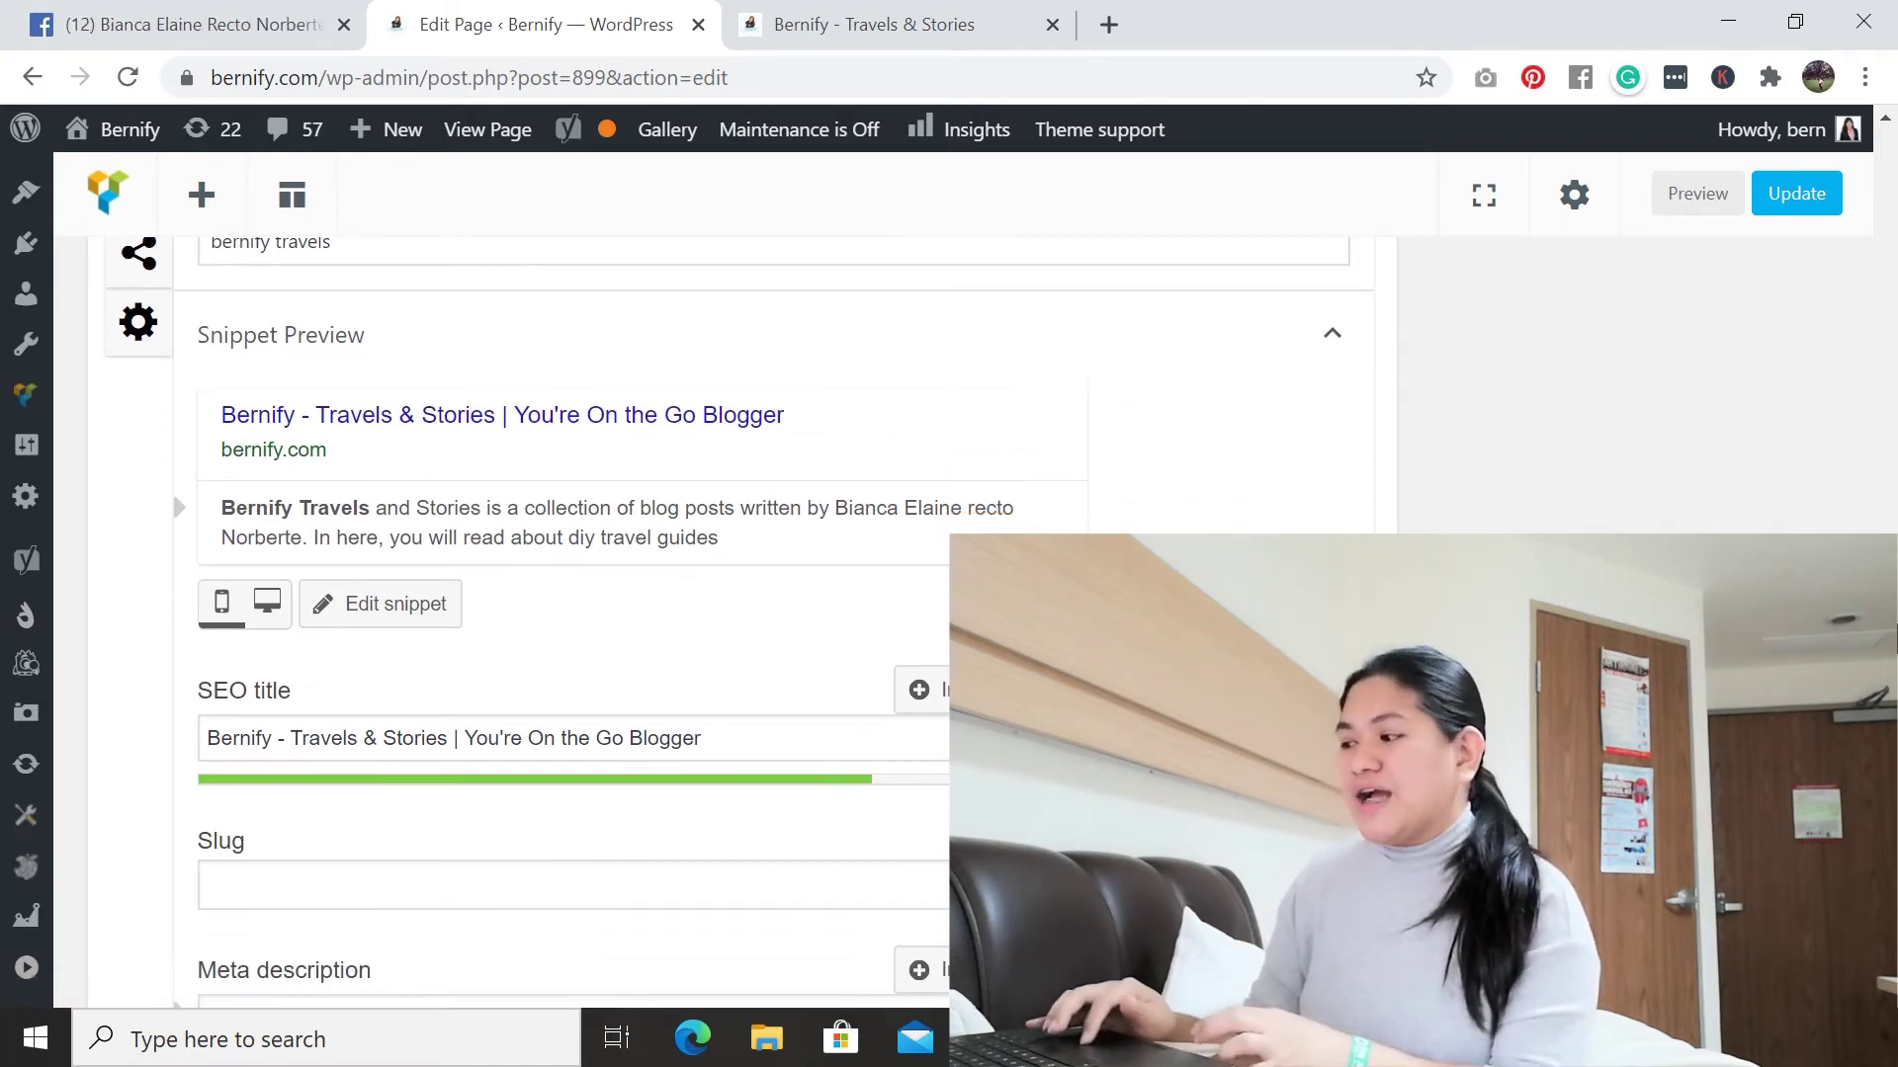
scroll(574, 623, down, 6)
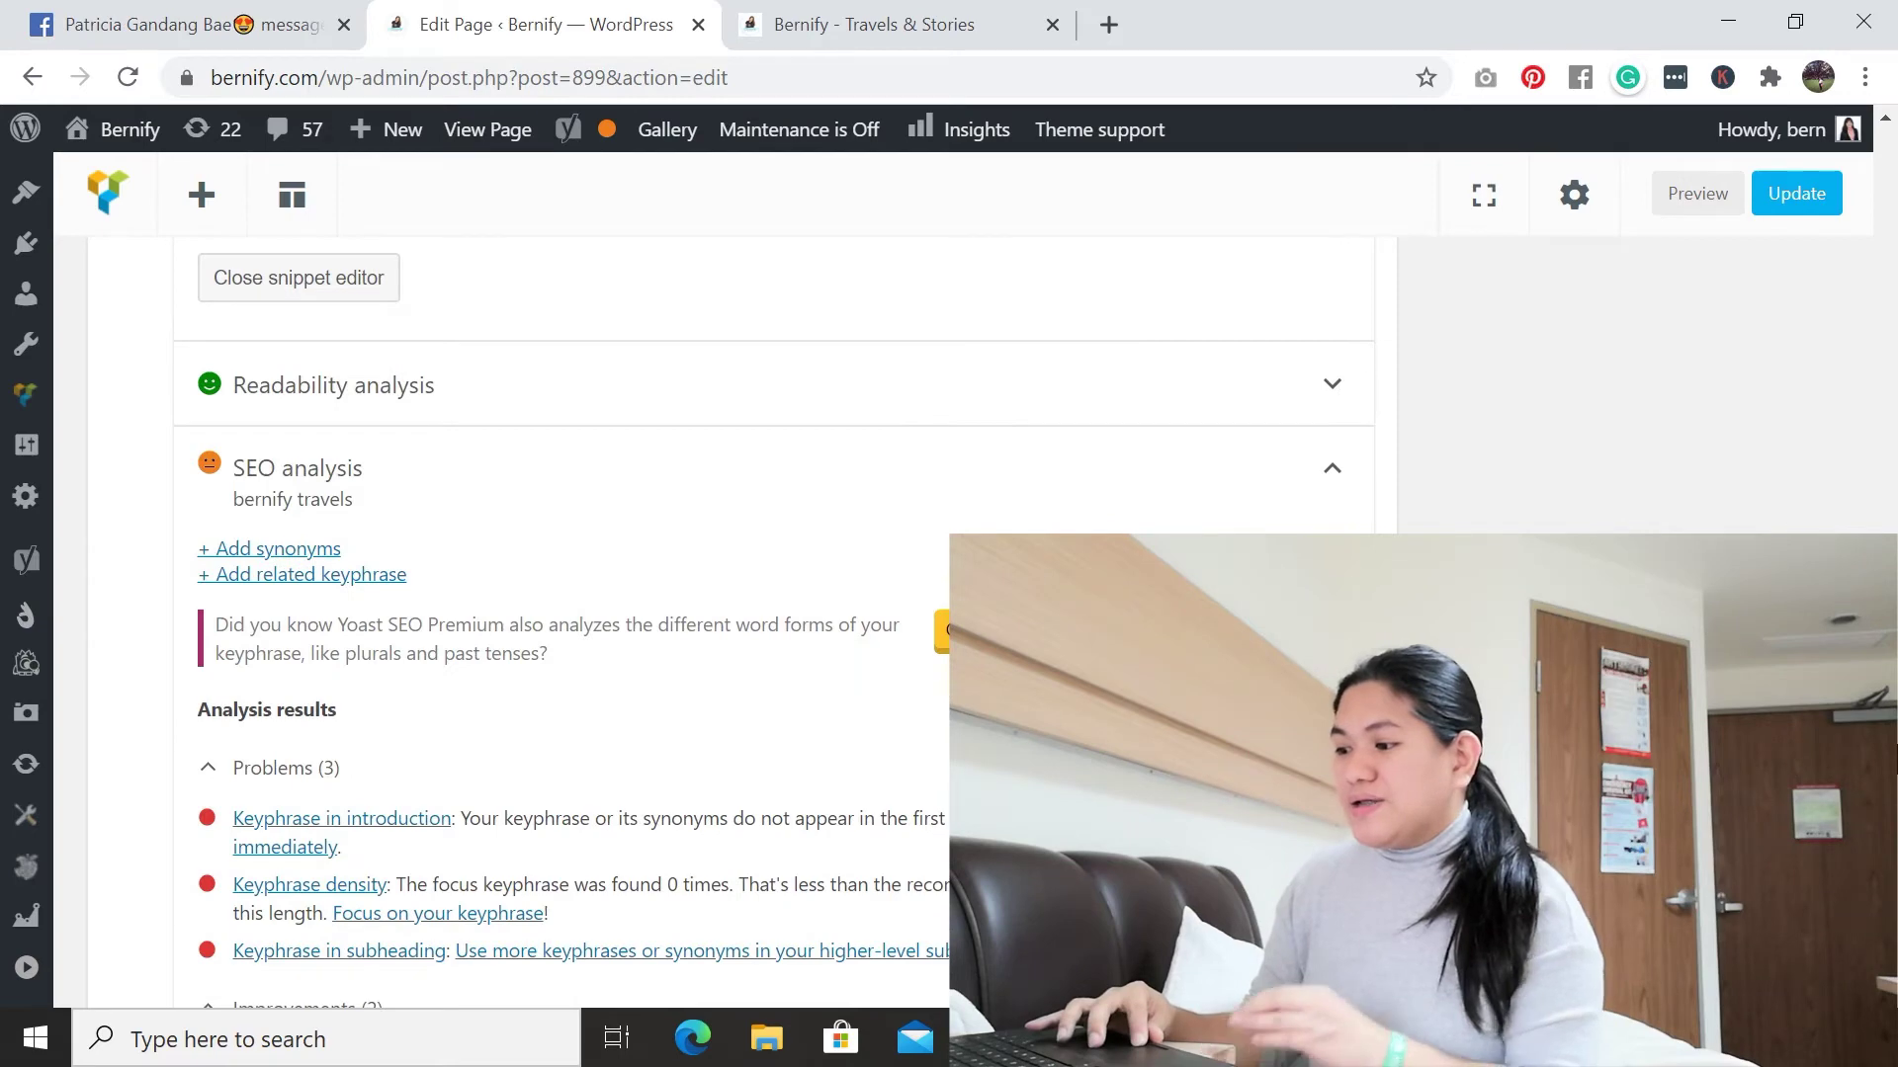
scroll(1245, 415, down, 1)
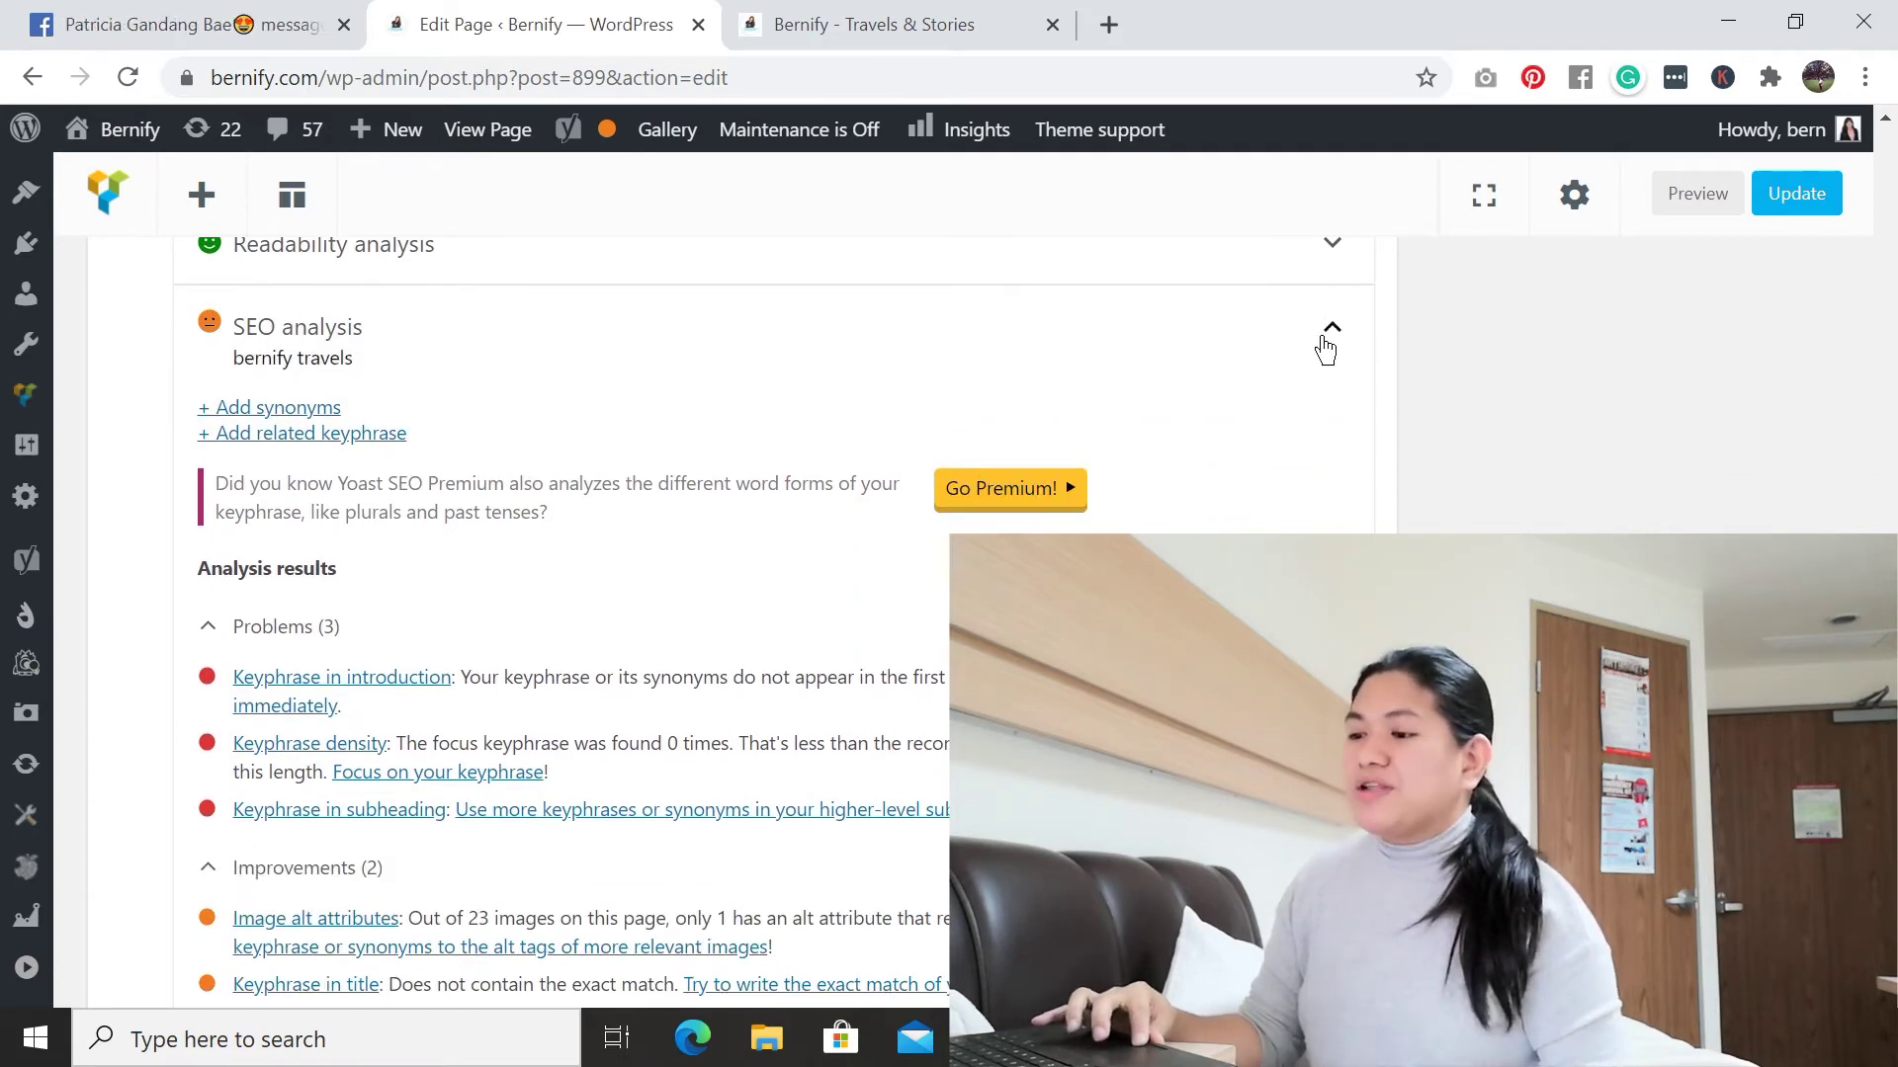
click(1328, 336)
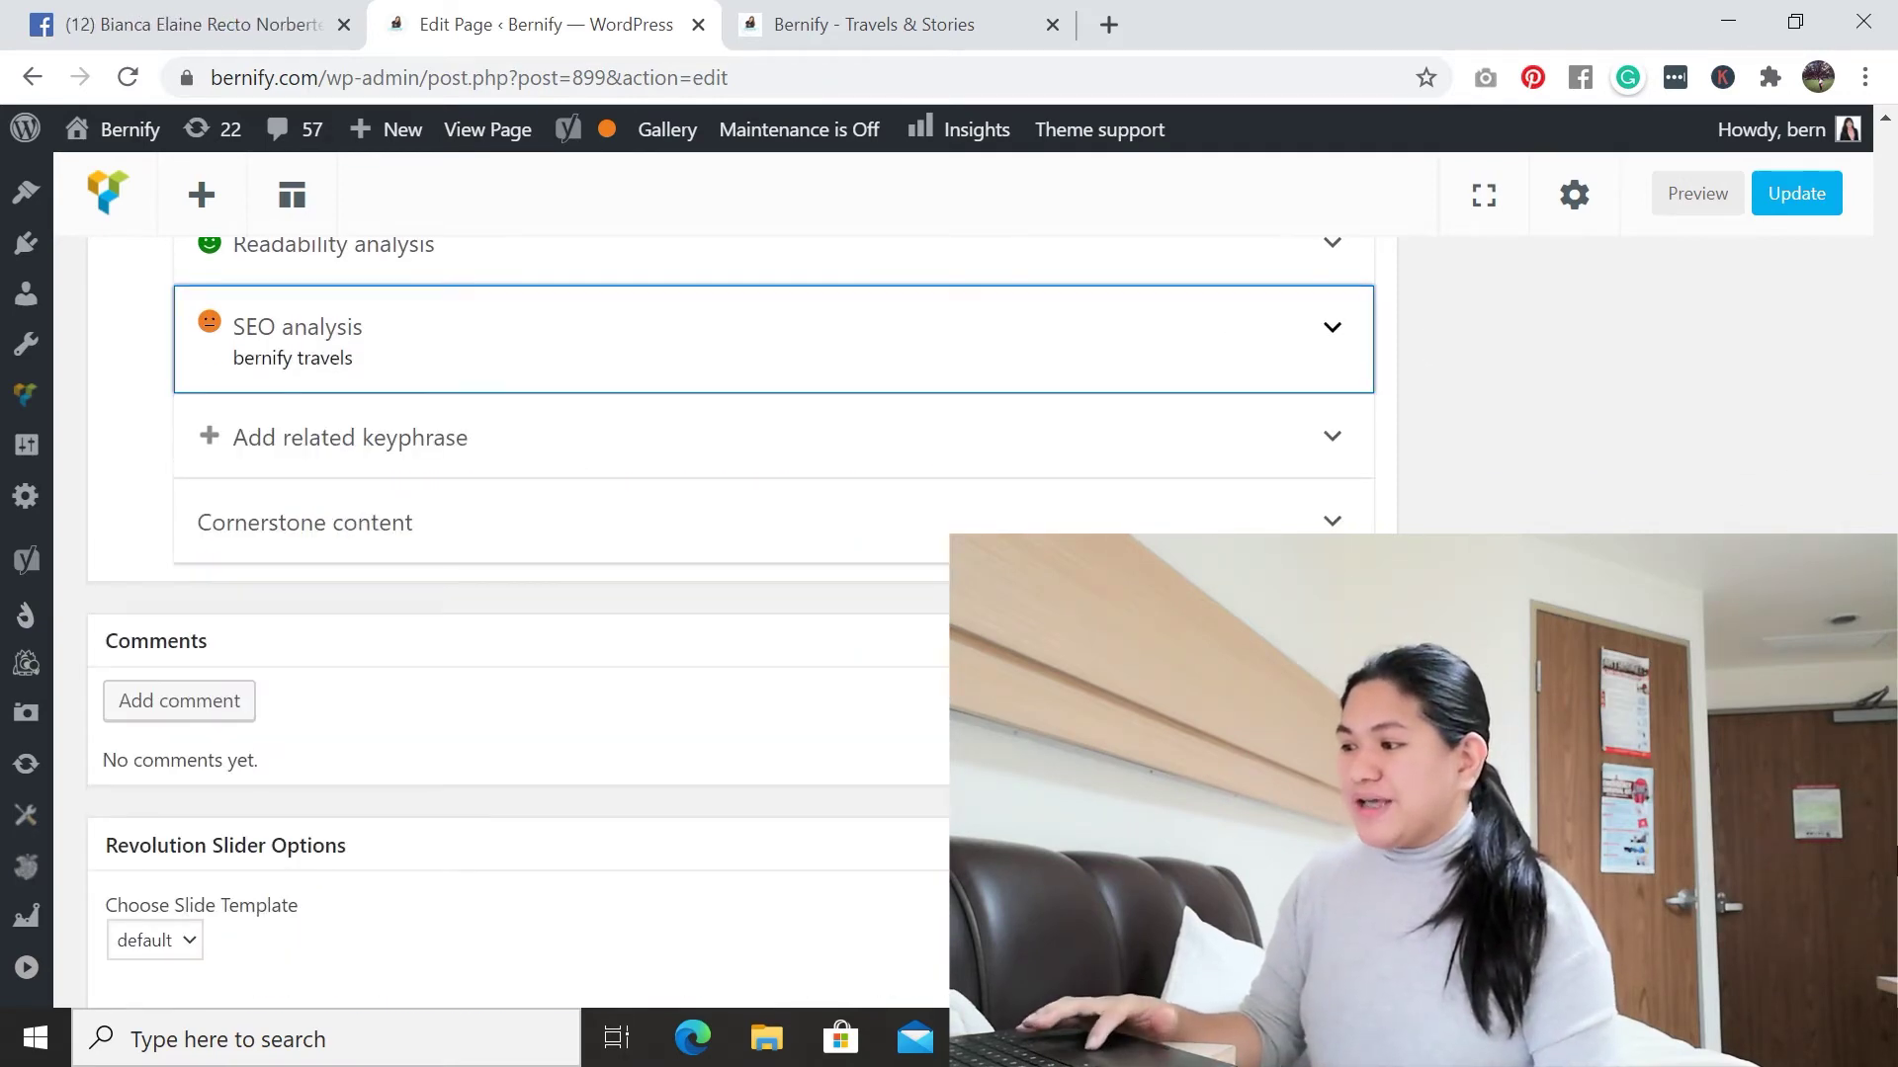
scroll(691, 593, up, 3)
click(396, 581)
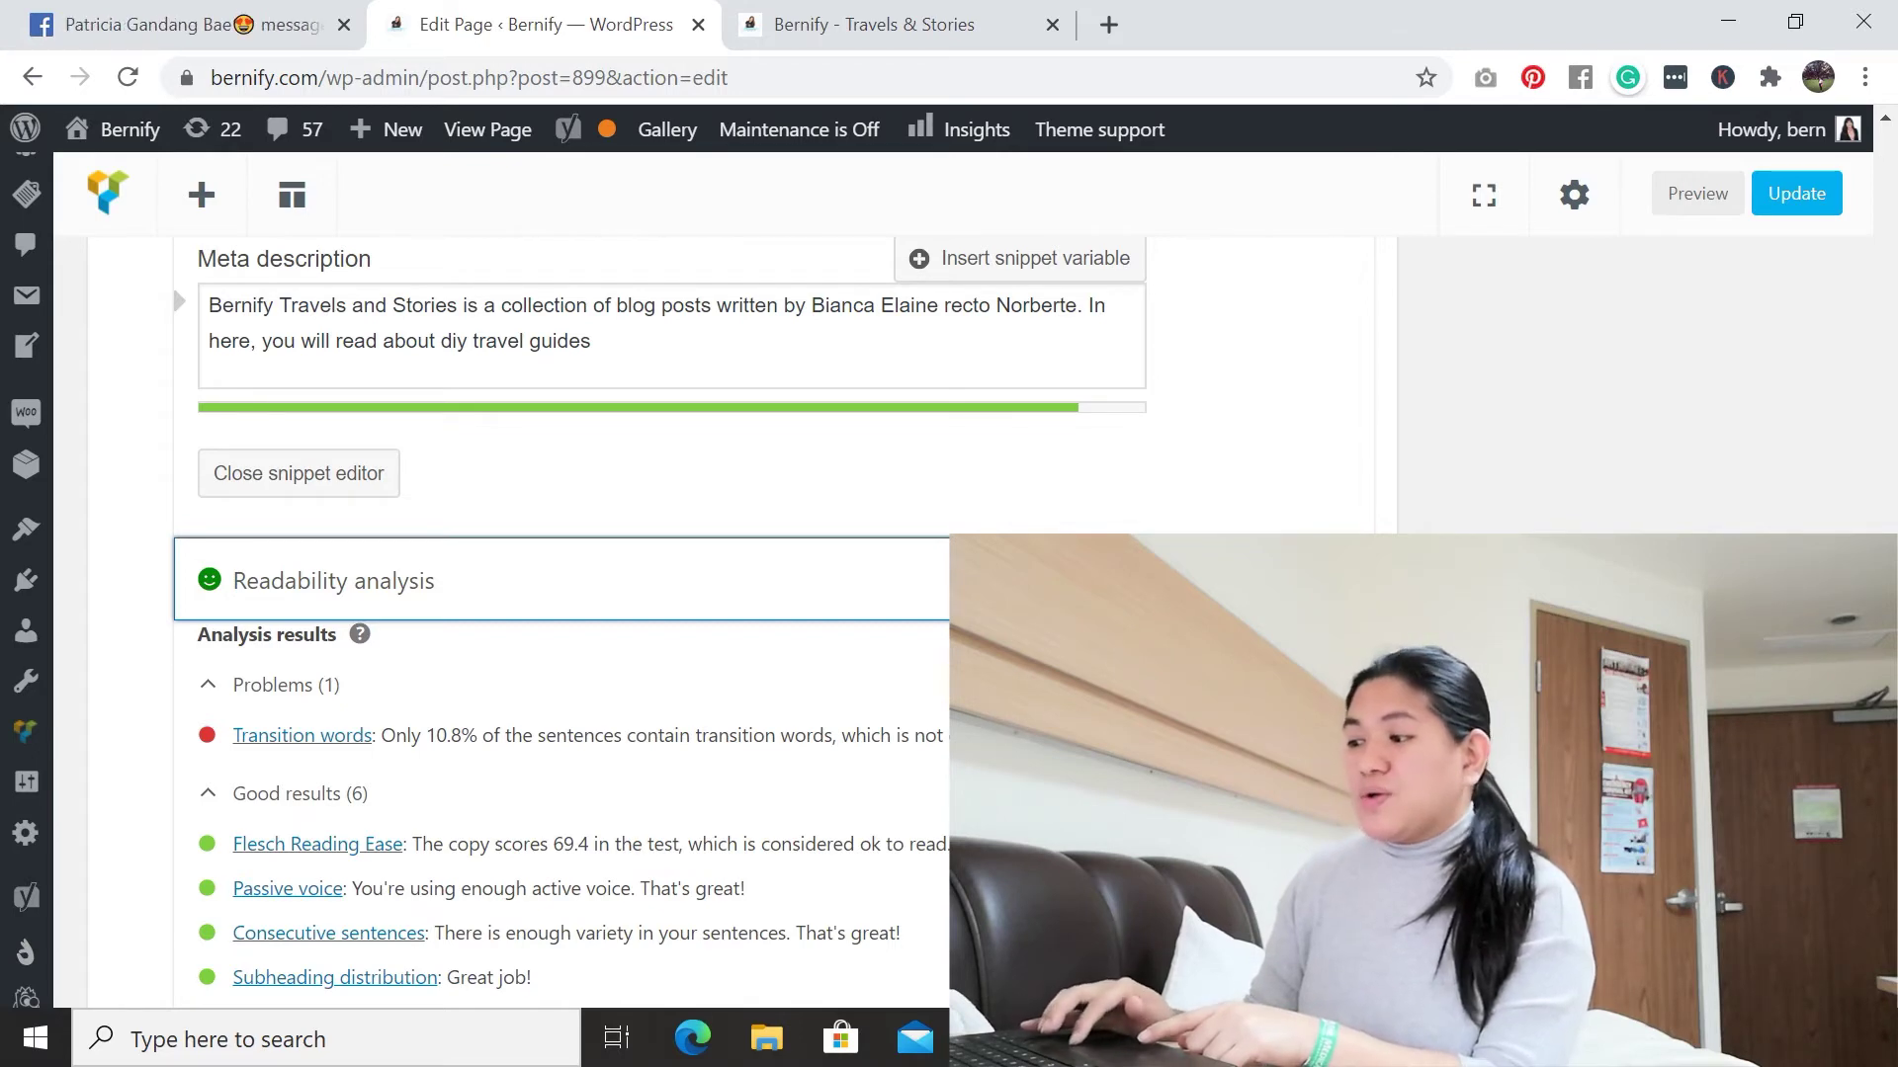
- Remove the transition words highlight from the text and collapse the readability analysis
drag(1886, 593, 1886, 702)
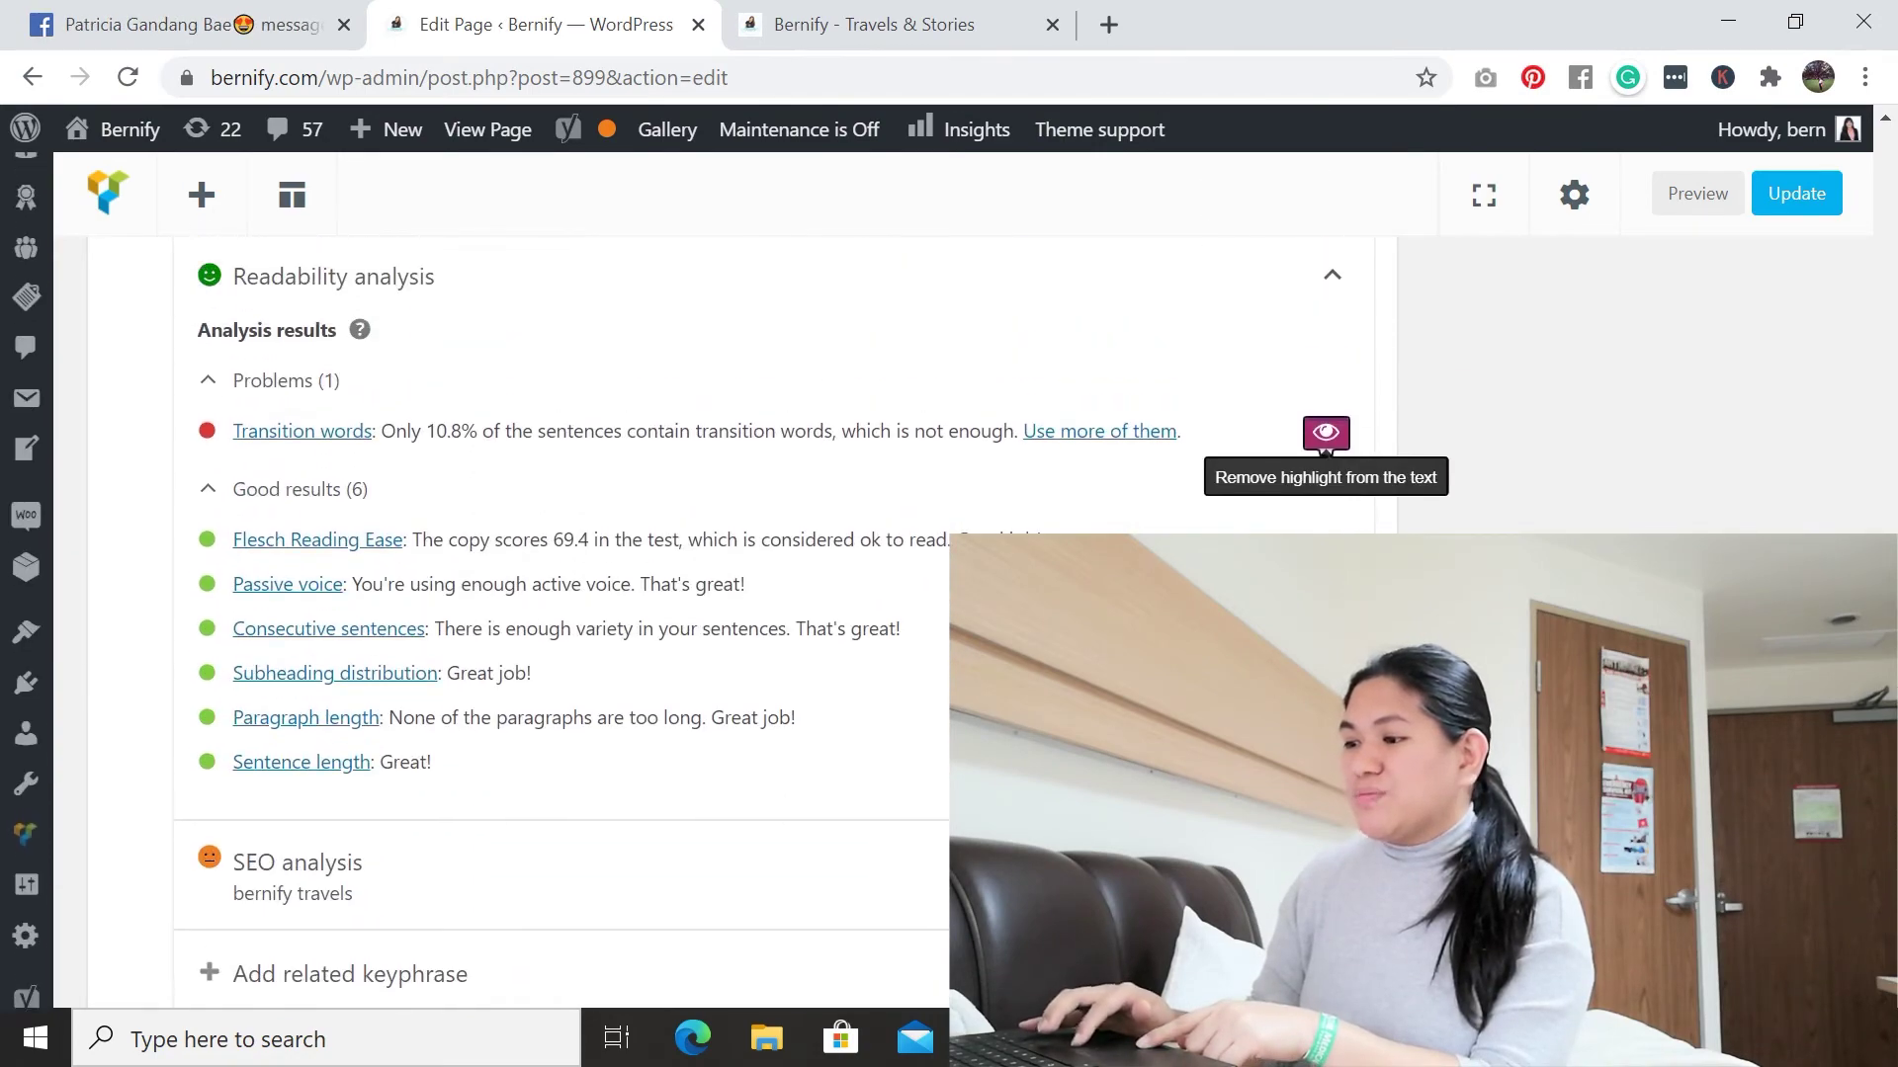
click(1329, 433)
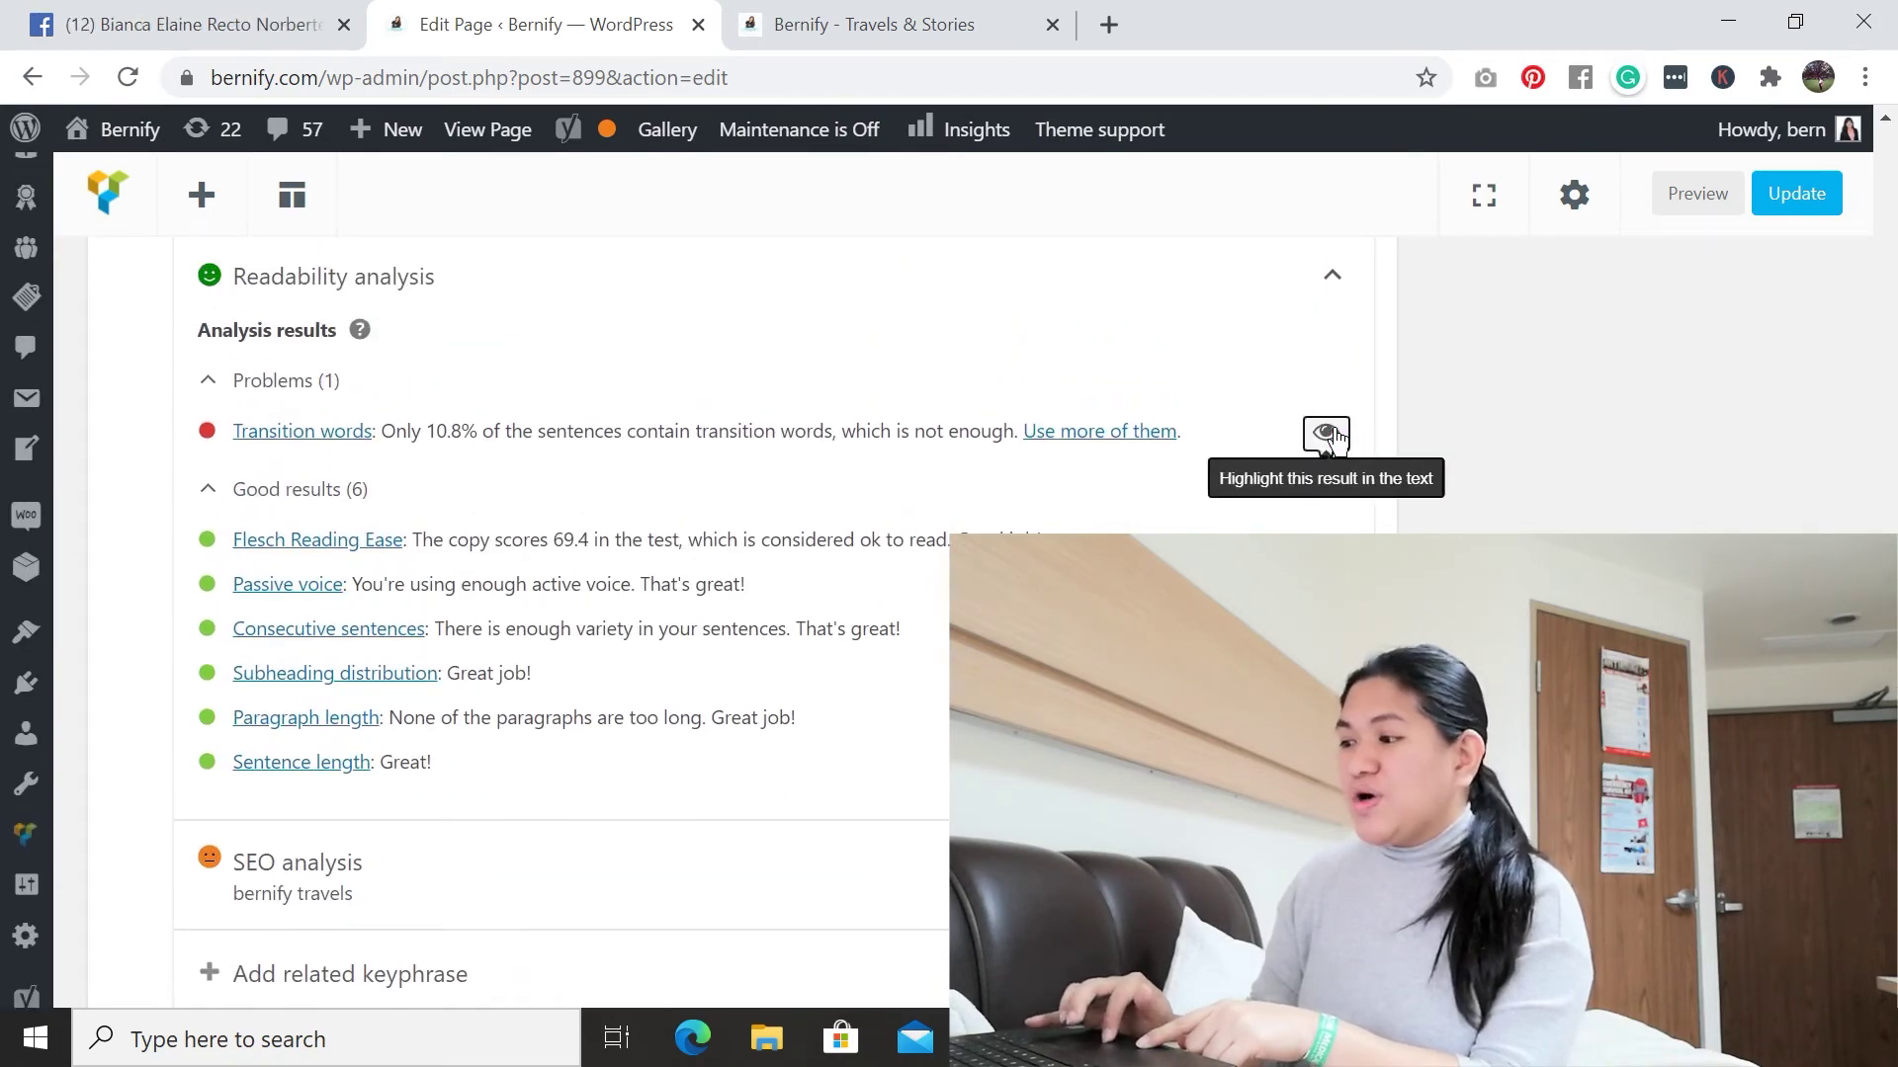
click(1332, 276)
- Expand the SEO analysis and review its problems, improvements and good results
click(1330, 363)
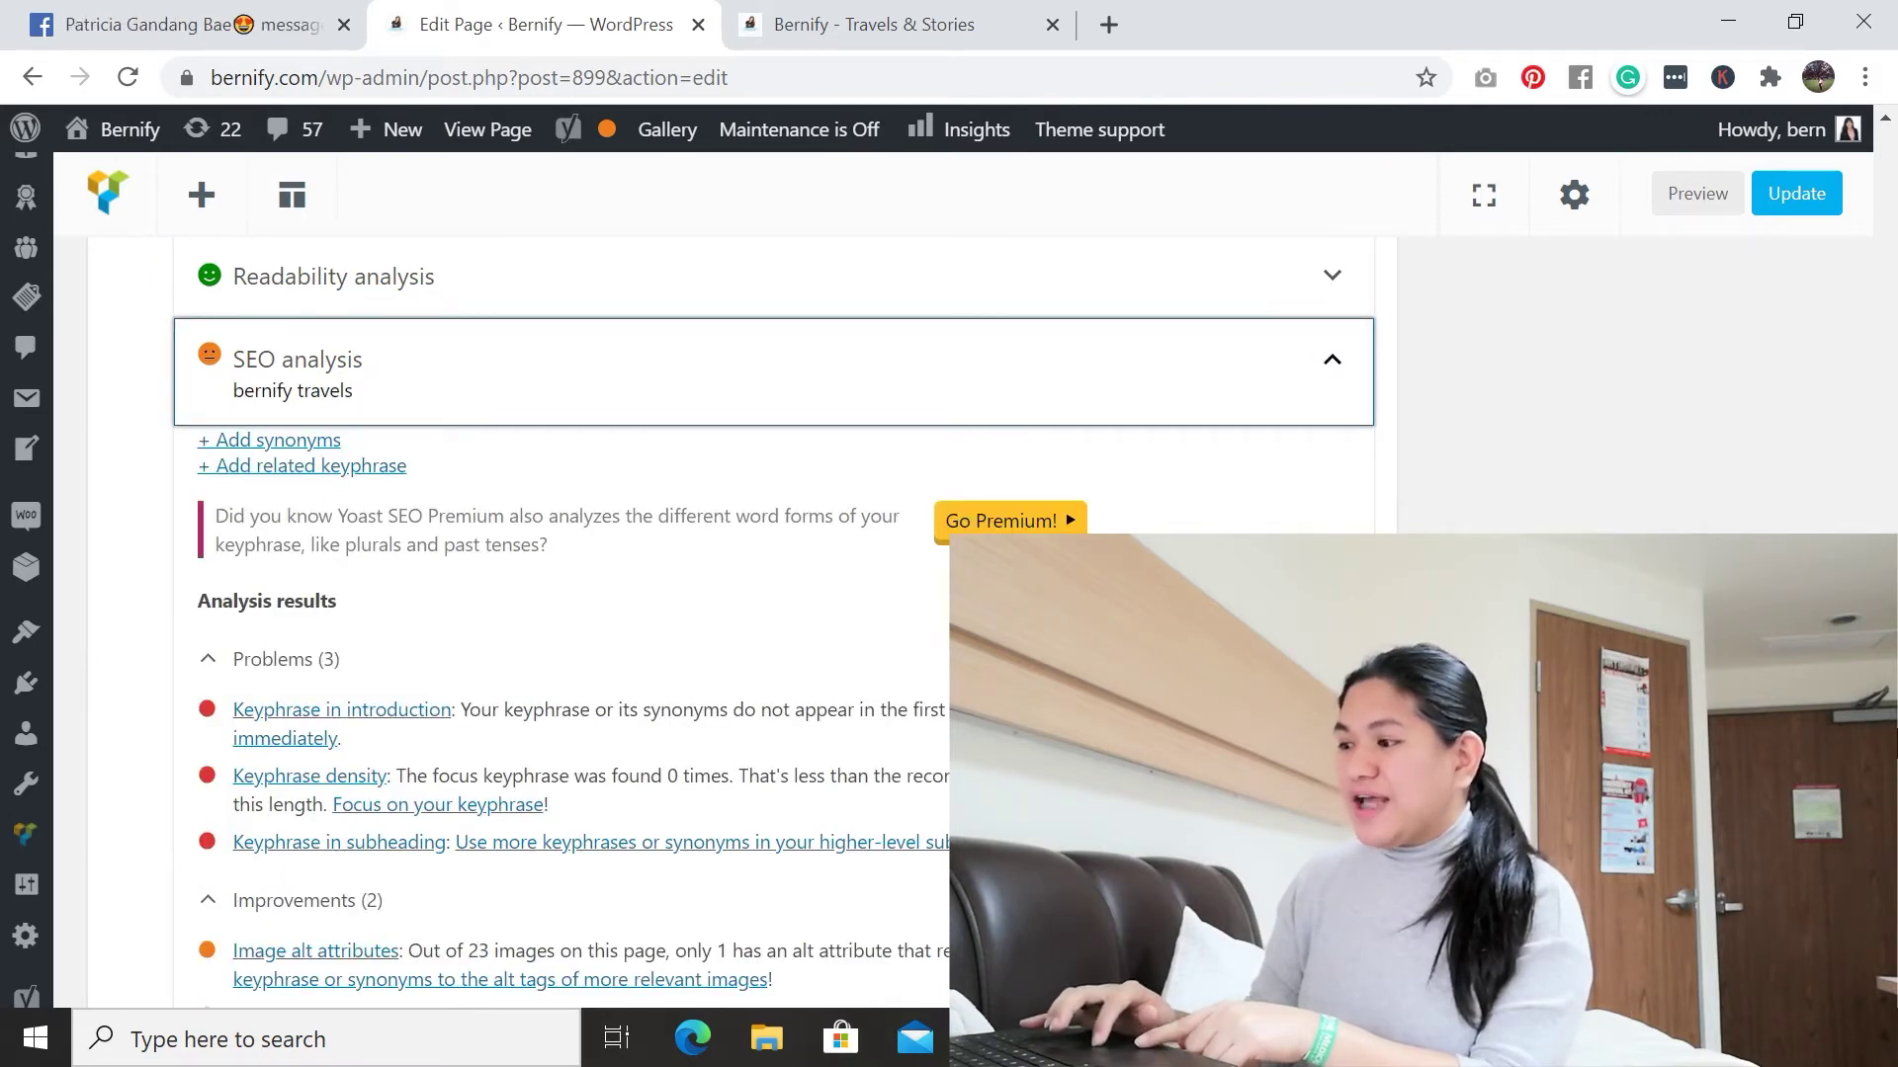
scroll(692, 623, down, 3)
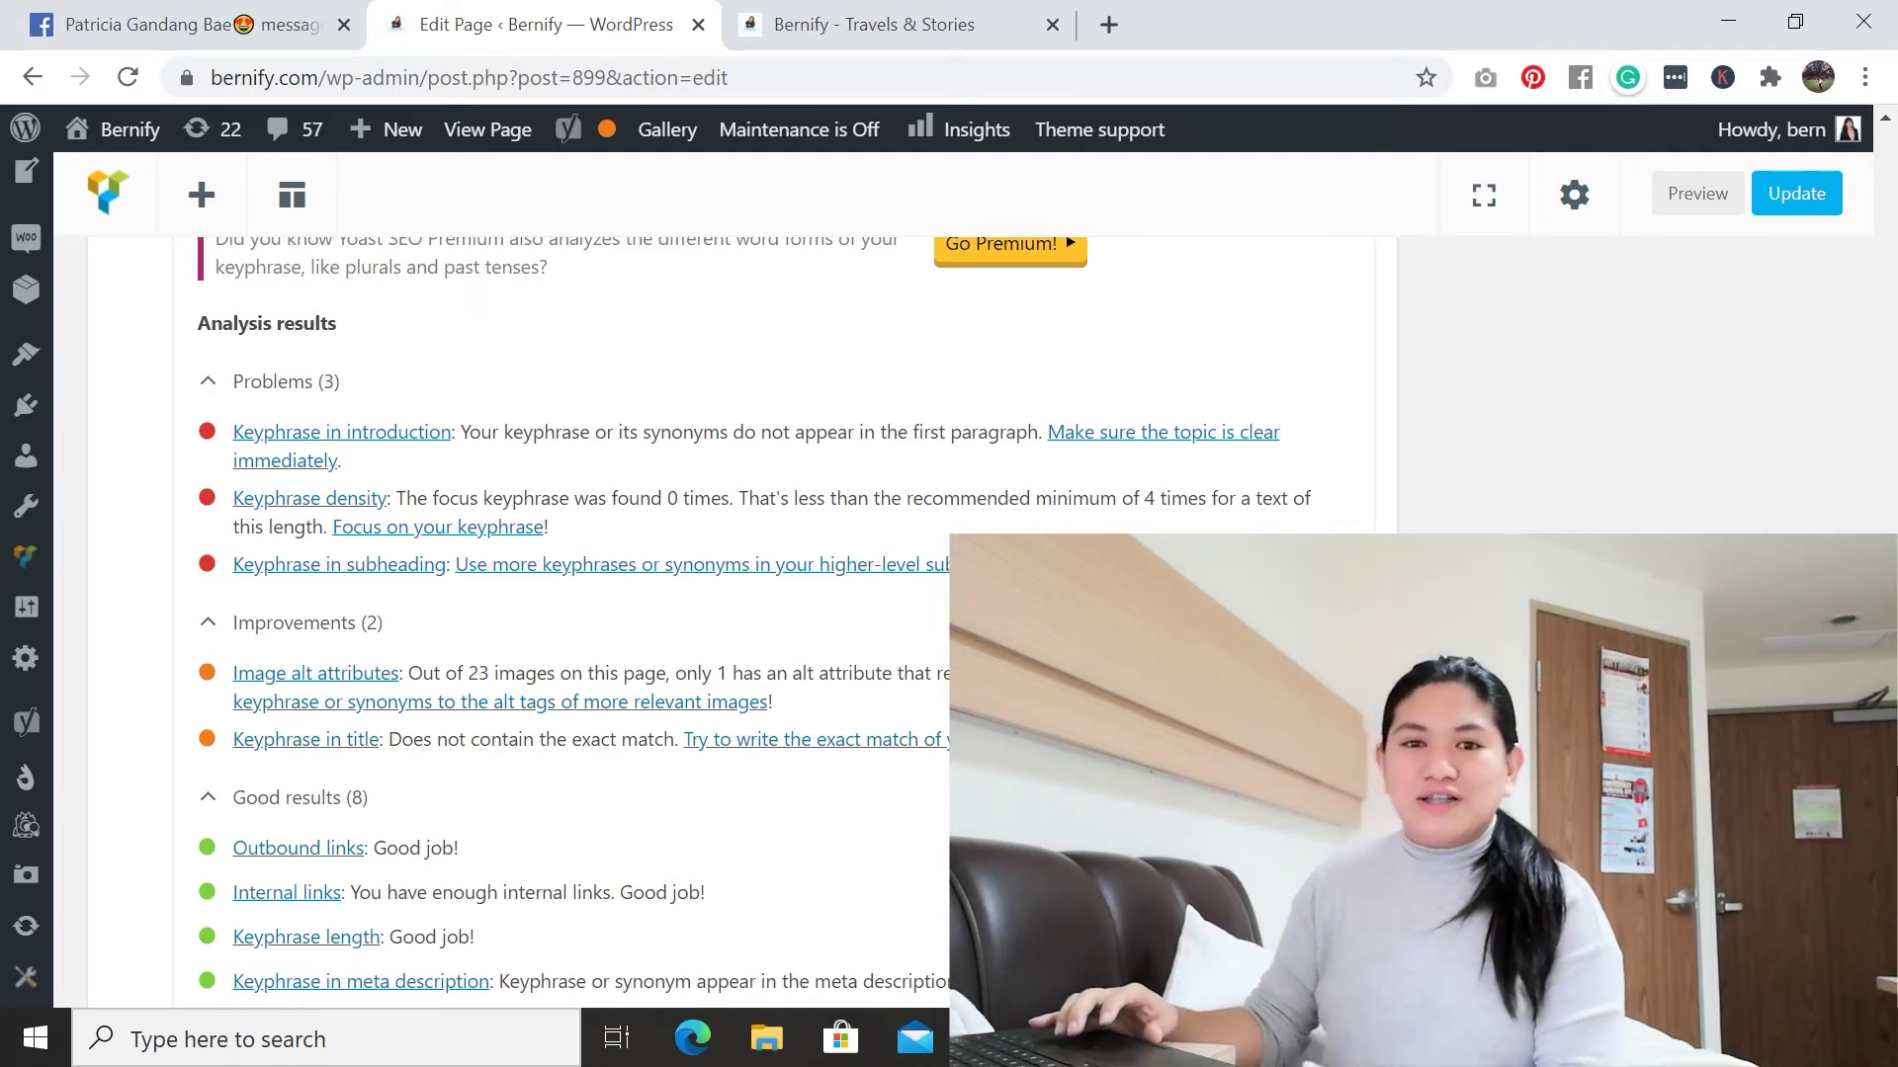
scroll(692, 593, down, 2)
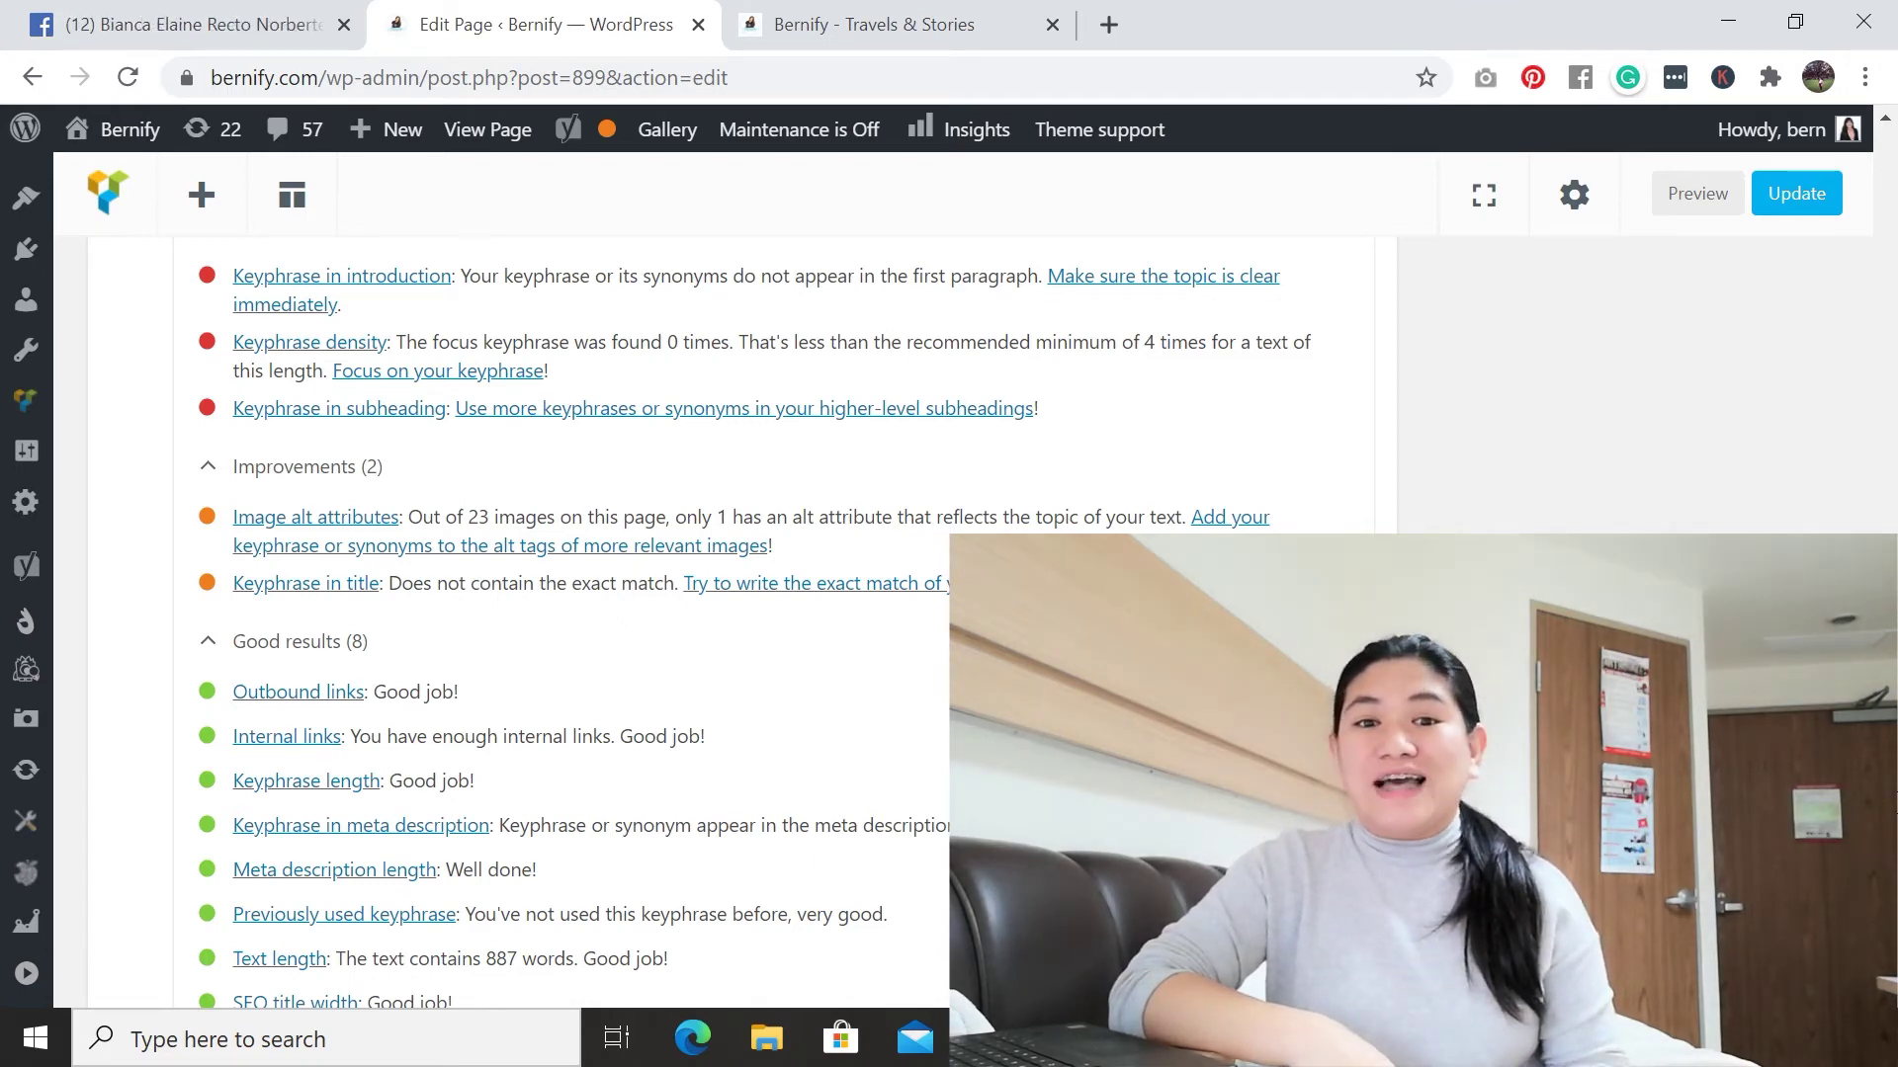
scroll(771, 593, up, 6)
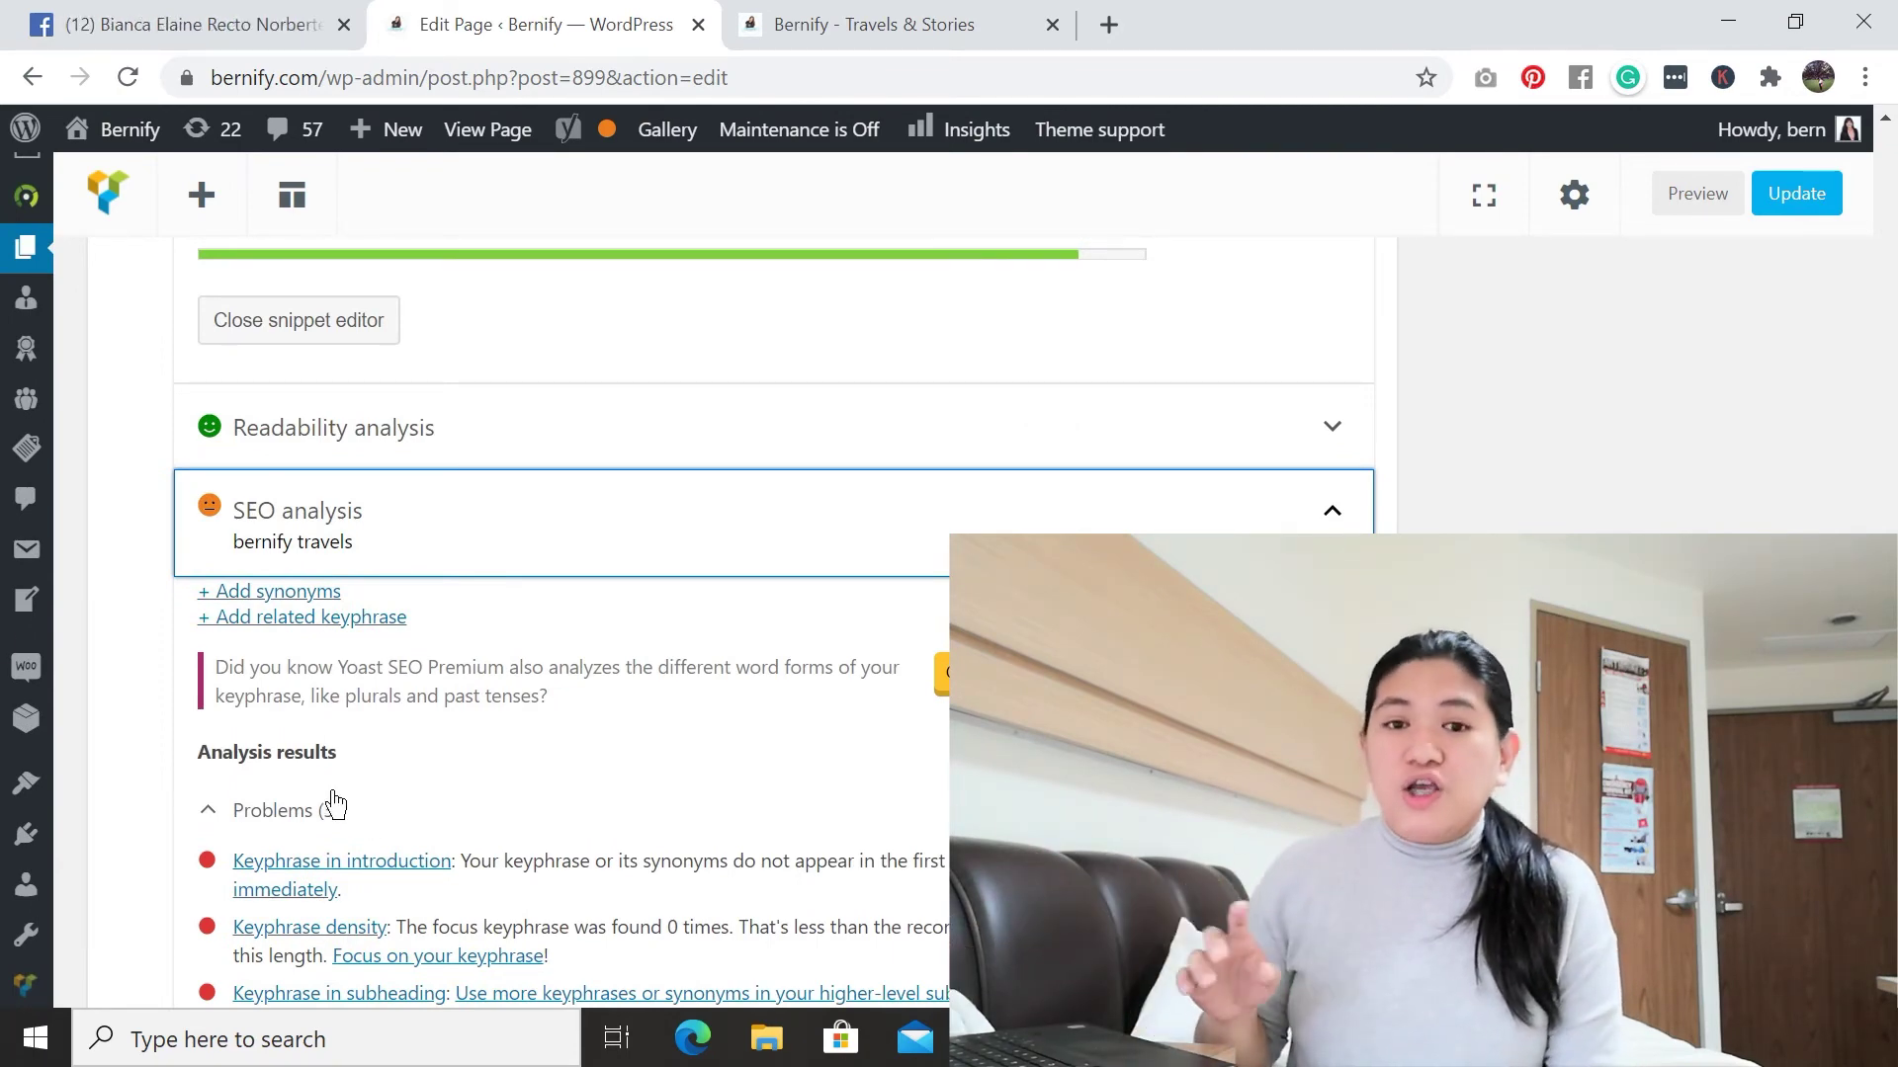
- Go to the list of all blog posts and open "4 Tips to Work from Home Successfully While on Lockdown" for editing
scroll(1856, 489, up, 10)
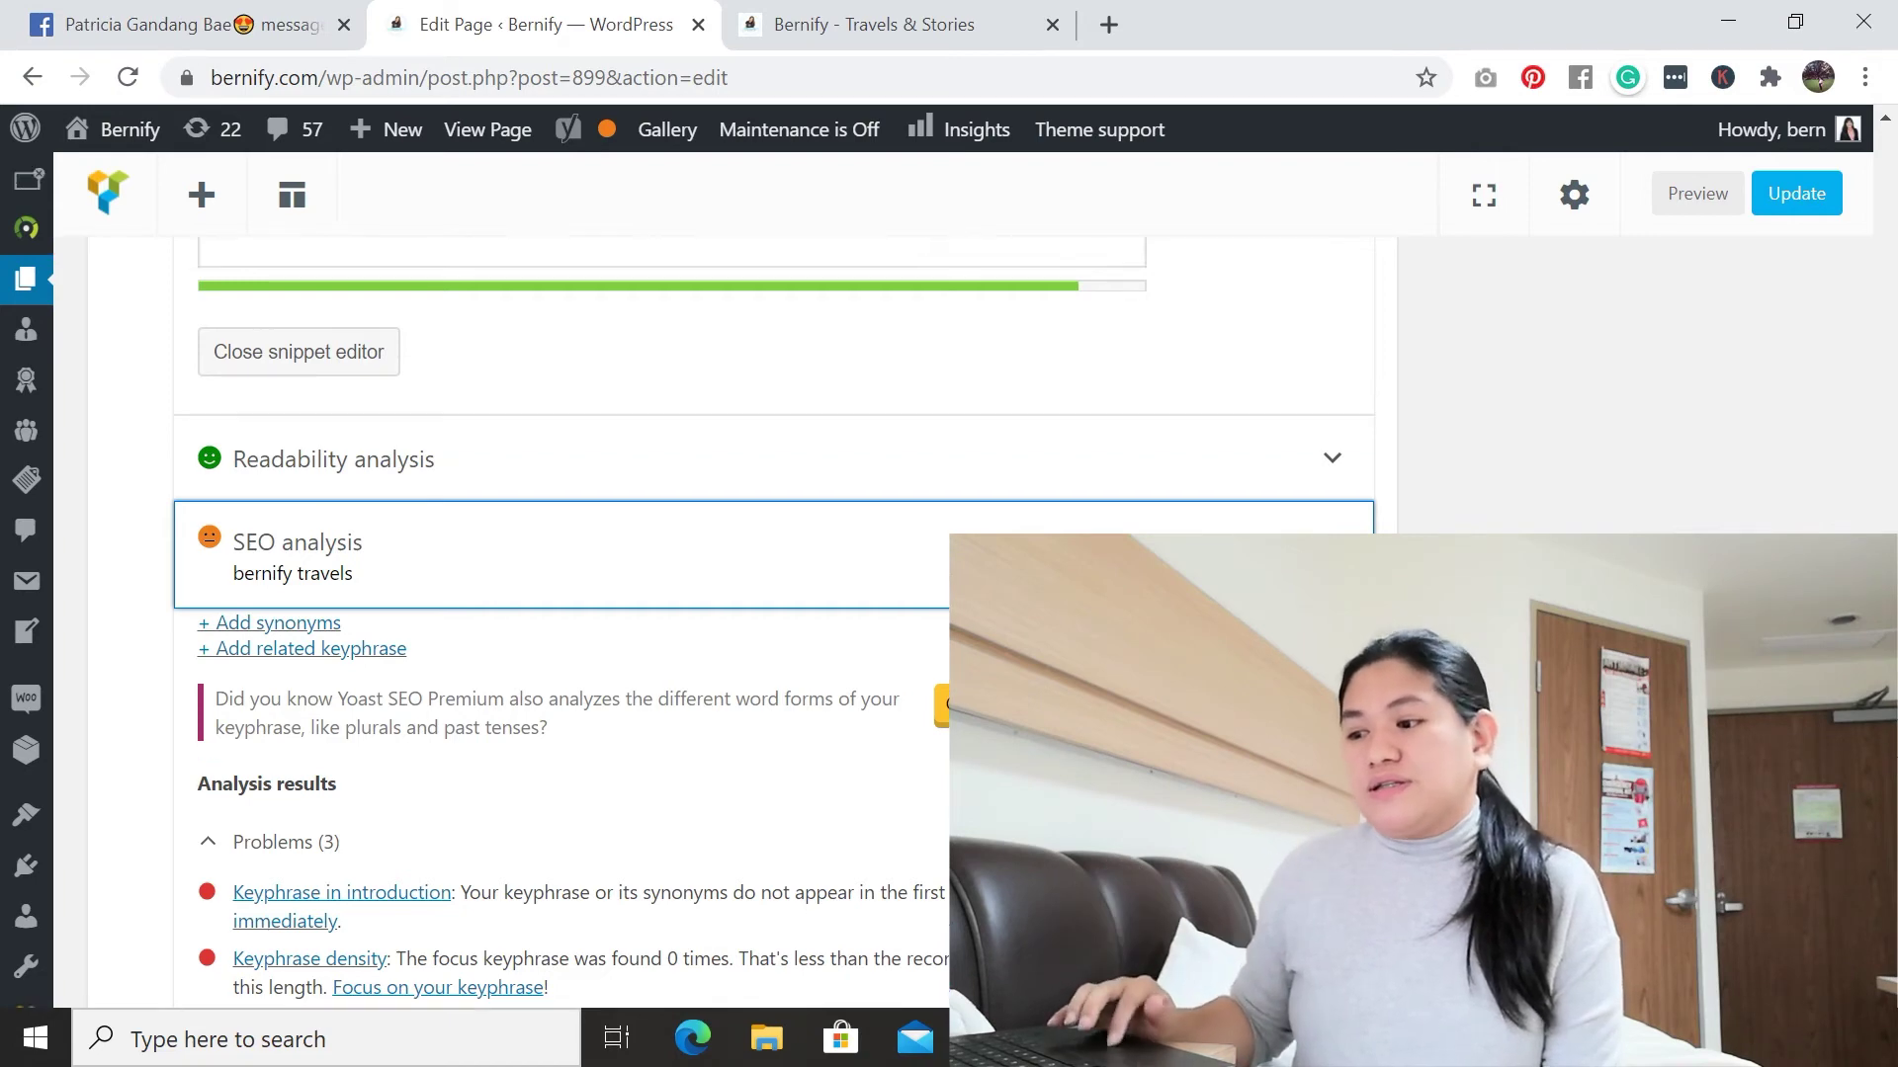
mouse_move(28, 361)
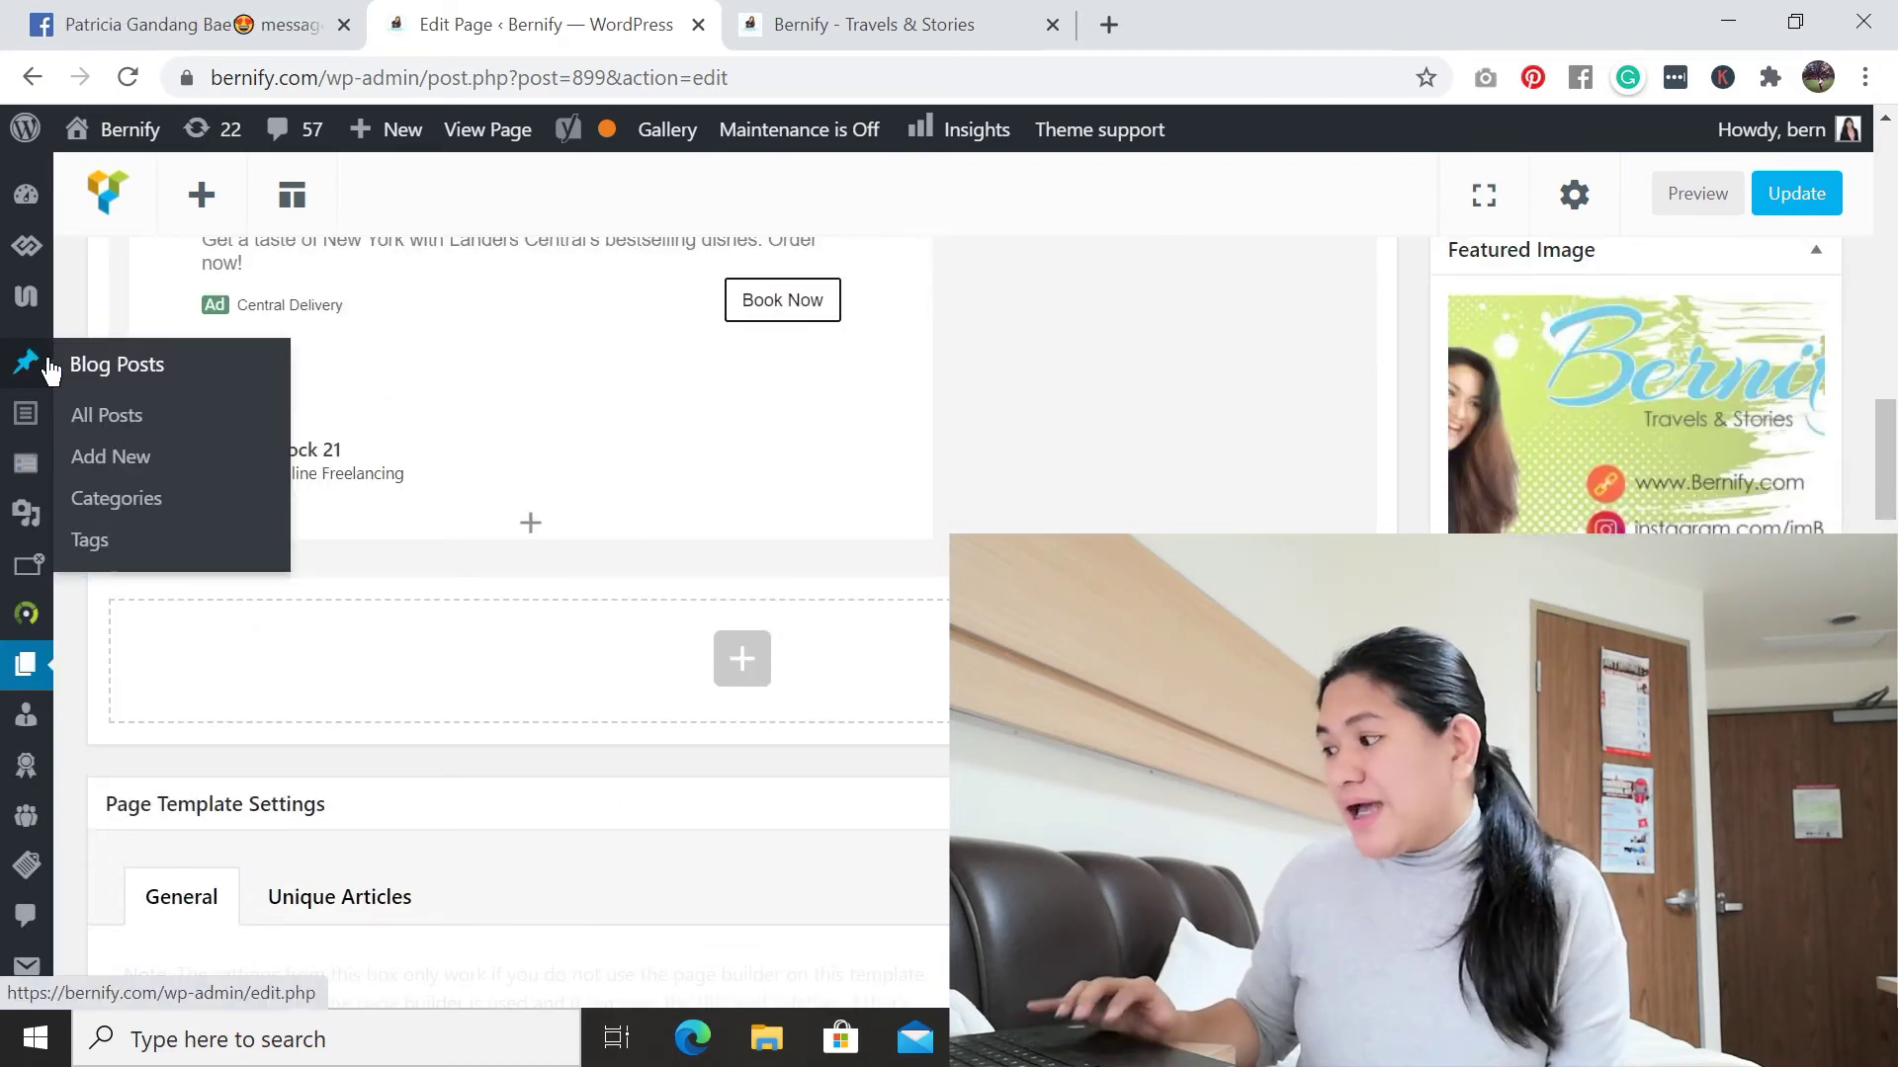
click(109, 427)
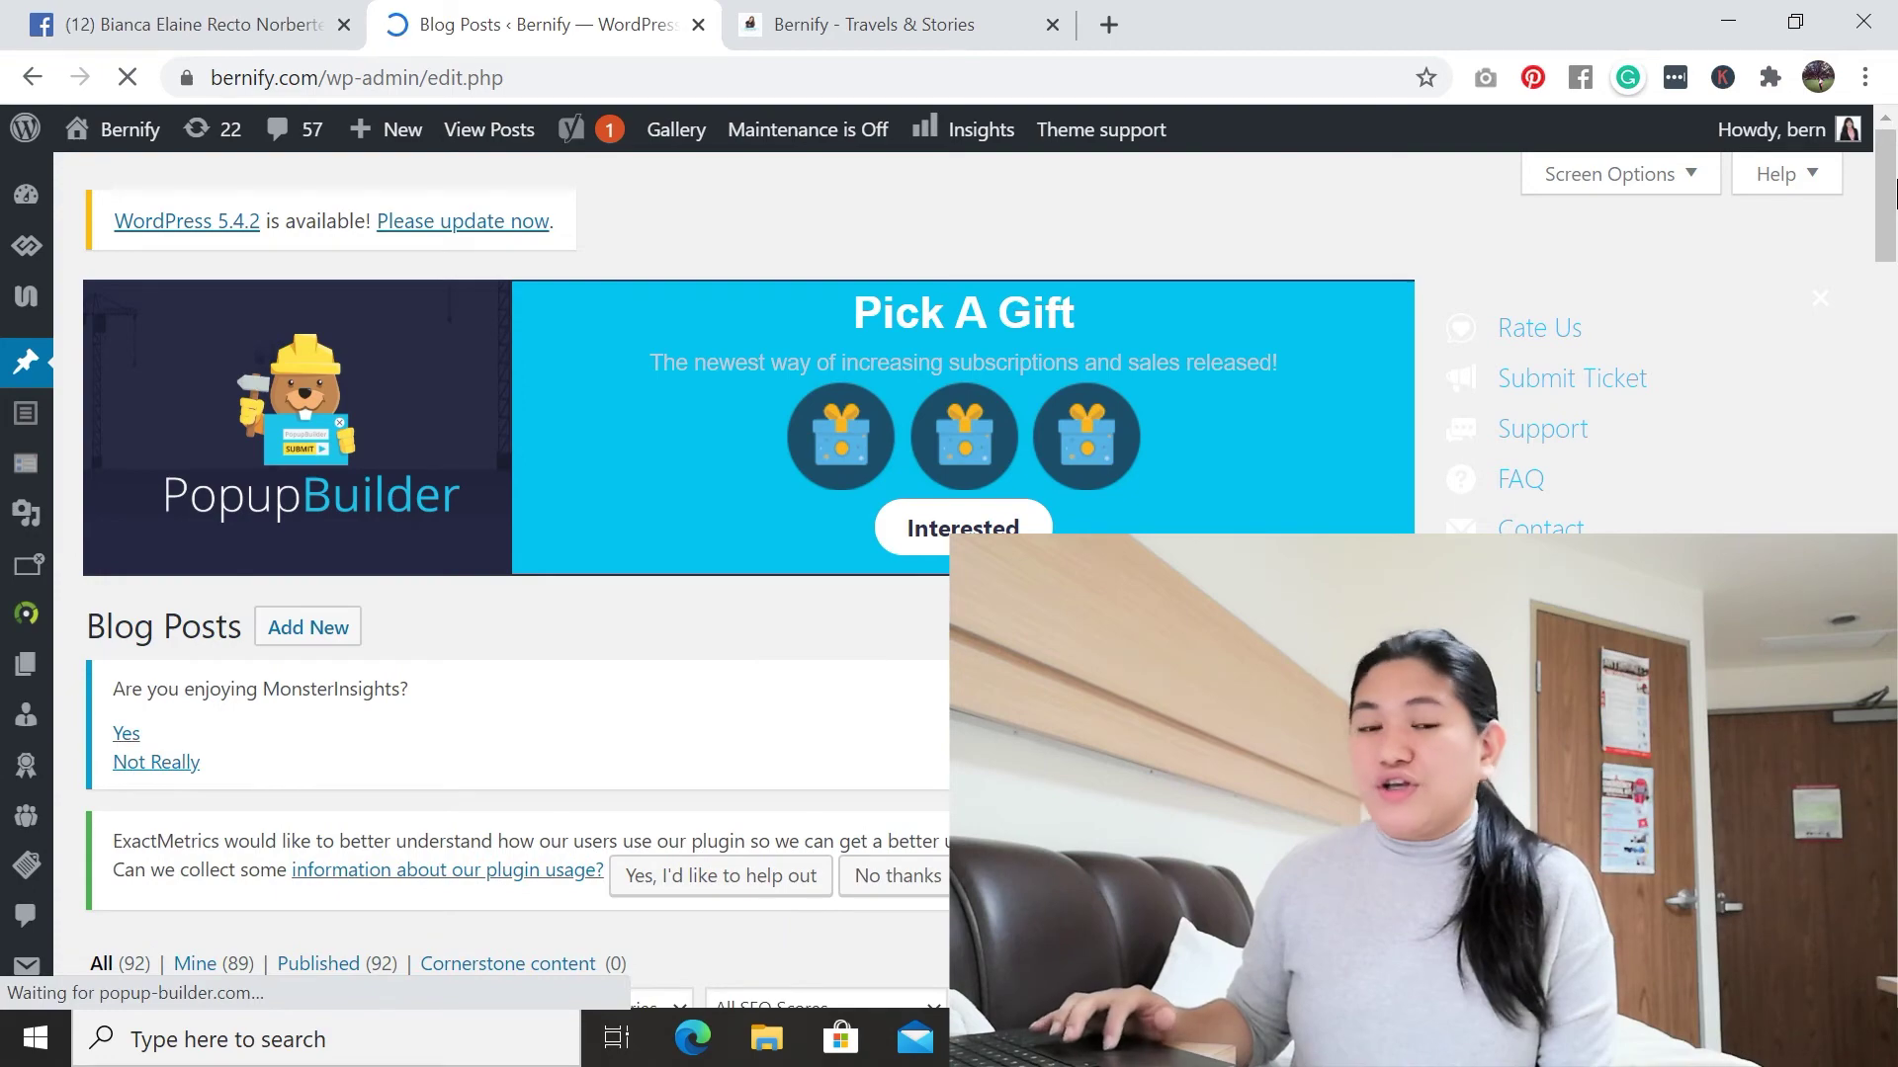
drag(1892, 203, 1893, 528)
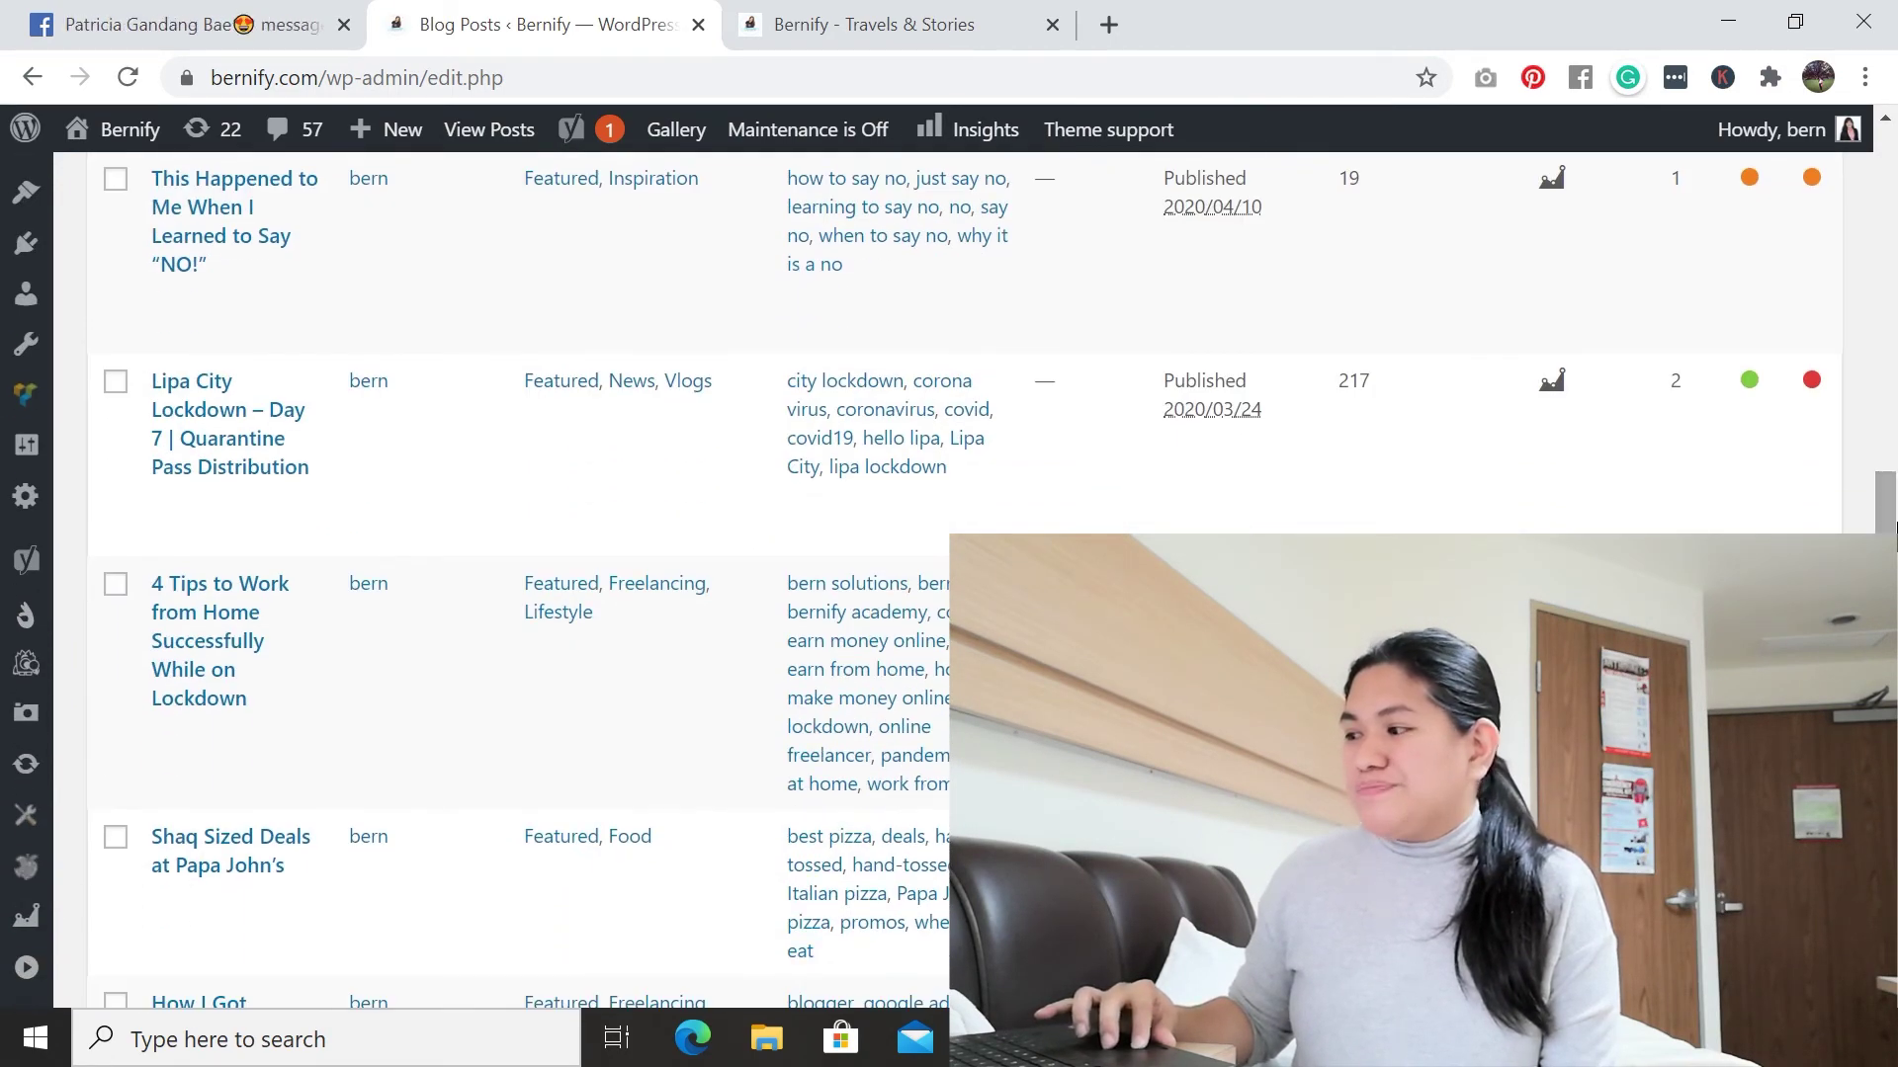
mouse_move(183, 736)
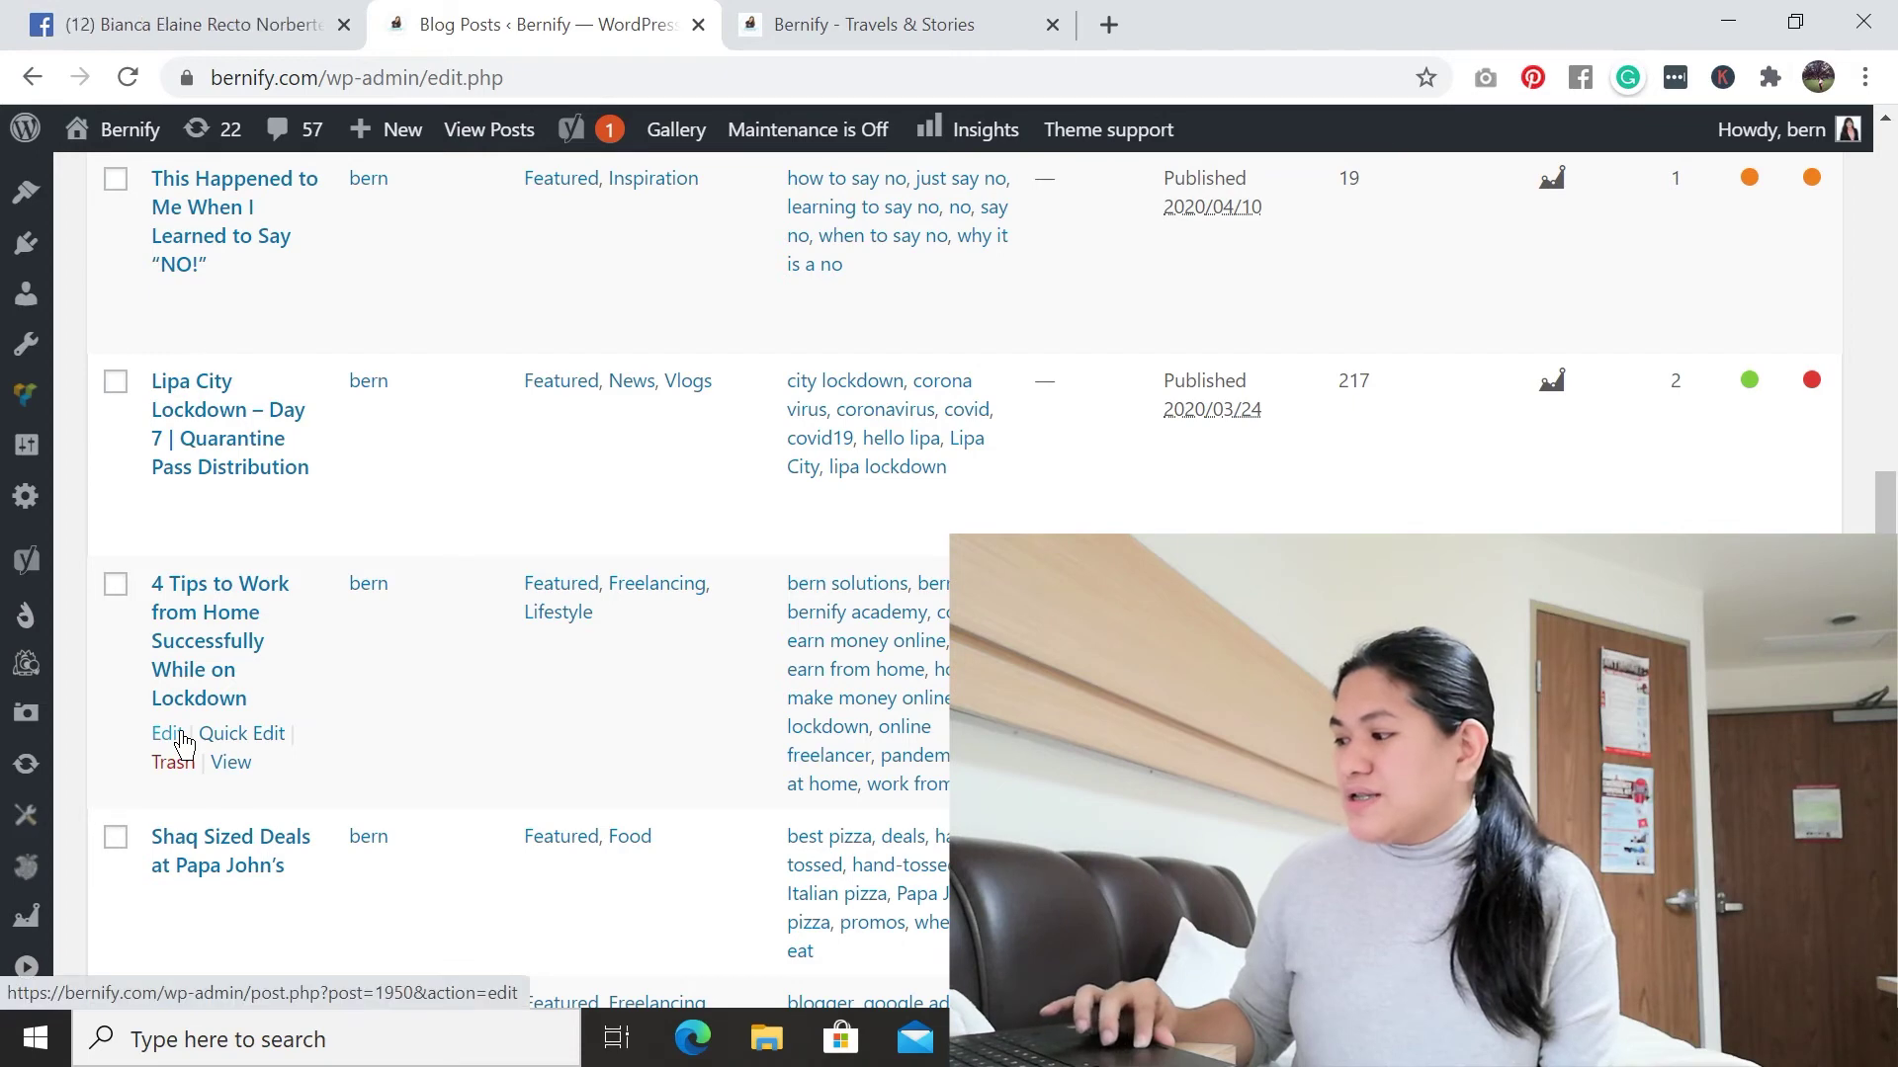
click(181, 736)
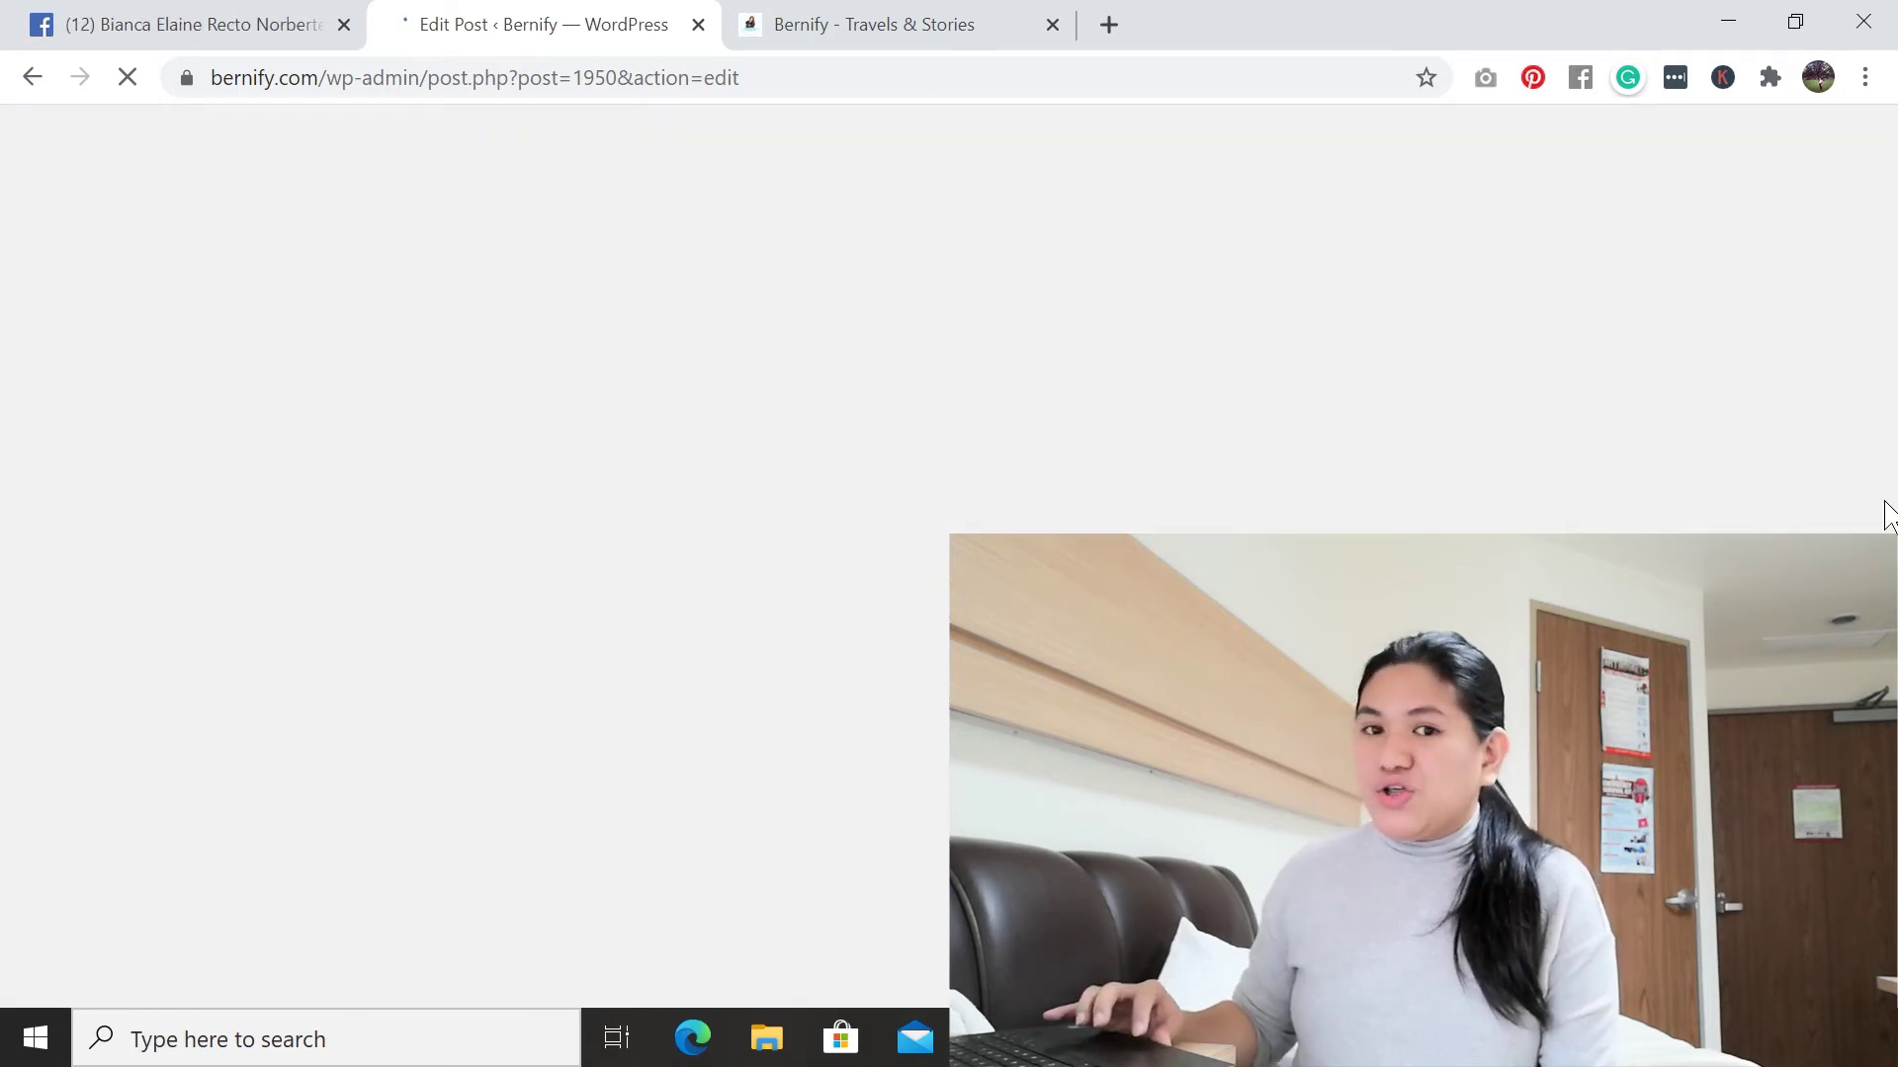
- Examine the focus keyphrase and snippet preview in the post's Yoast SEO section
scroll(1883, 465, down, 15)
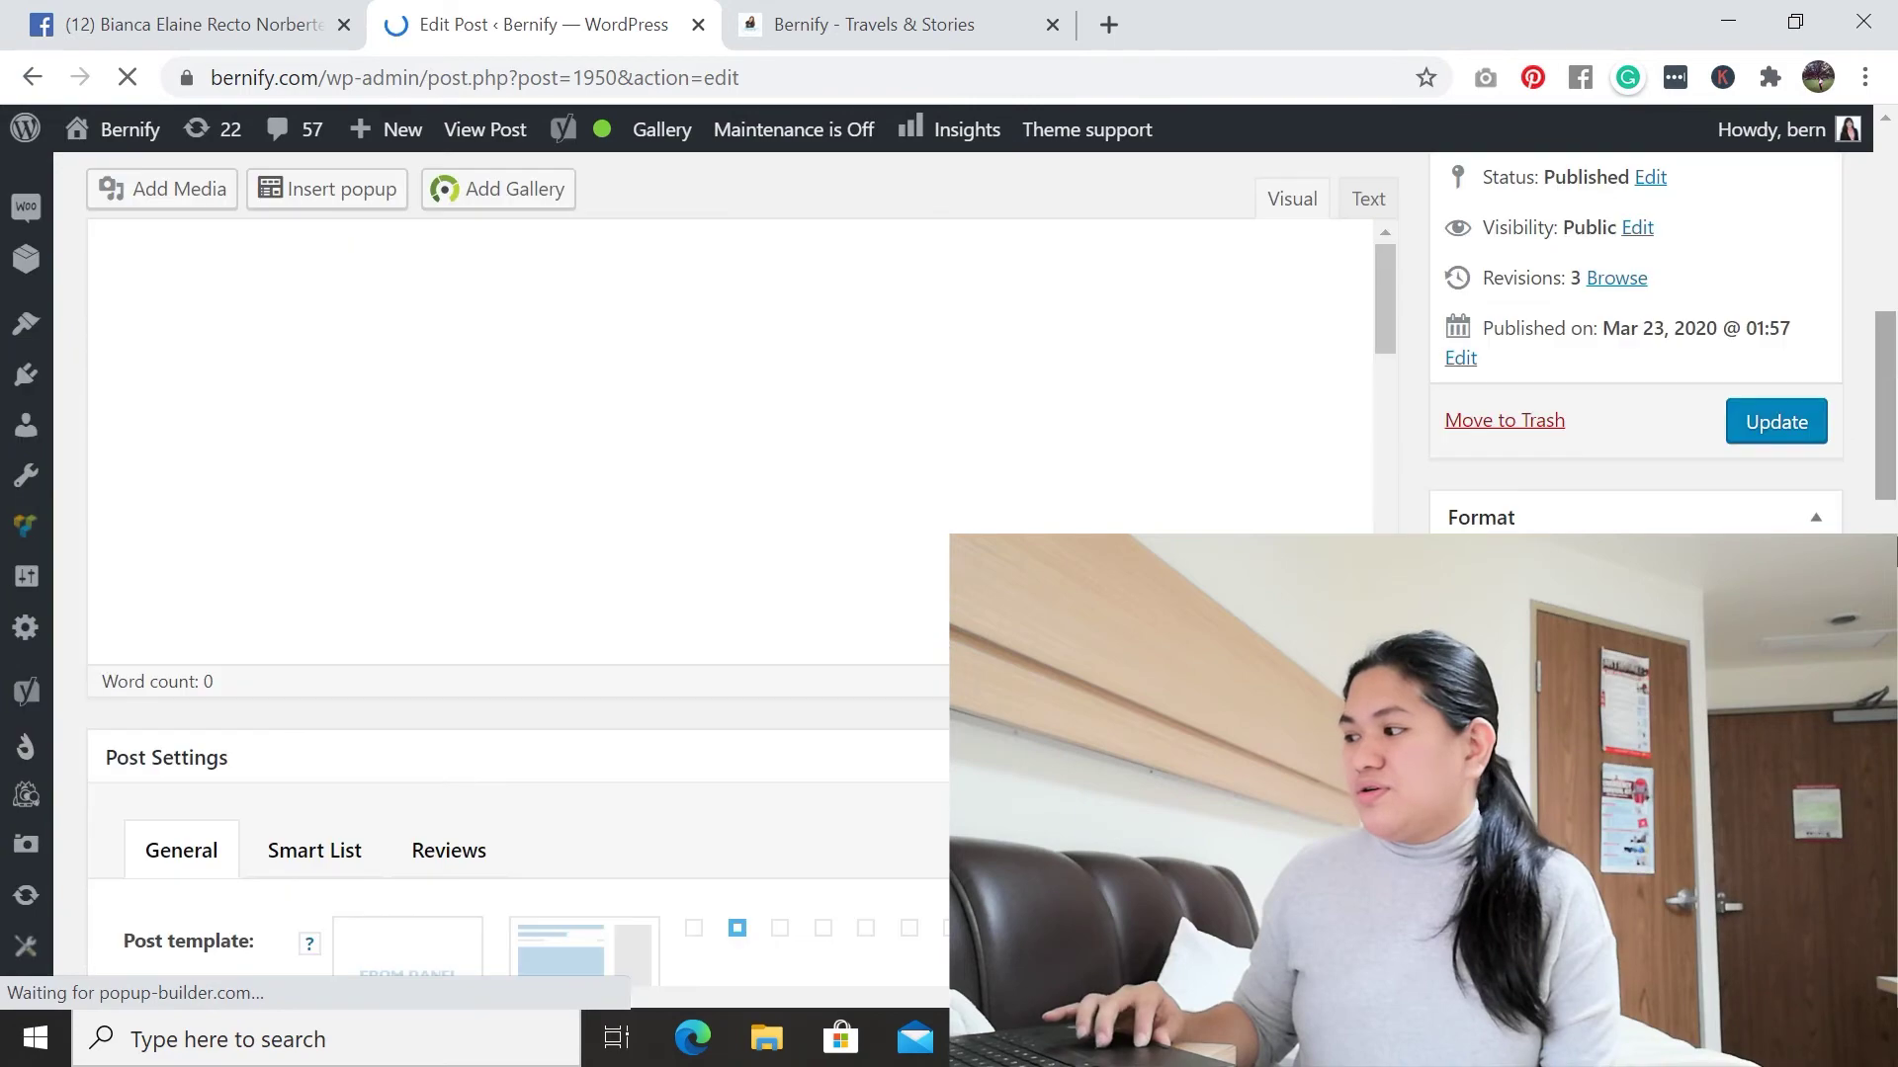
scroll(692, 573, down, 10)
scroll(692, 573, up, 2)
scroll(675, 534, down, 3)
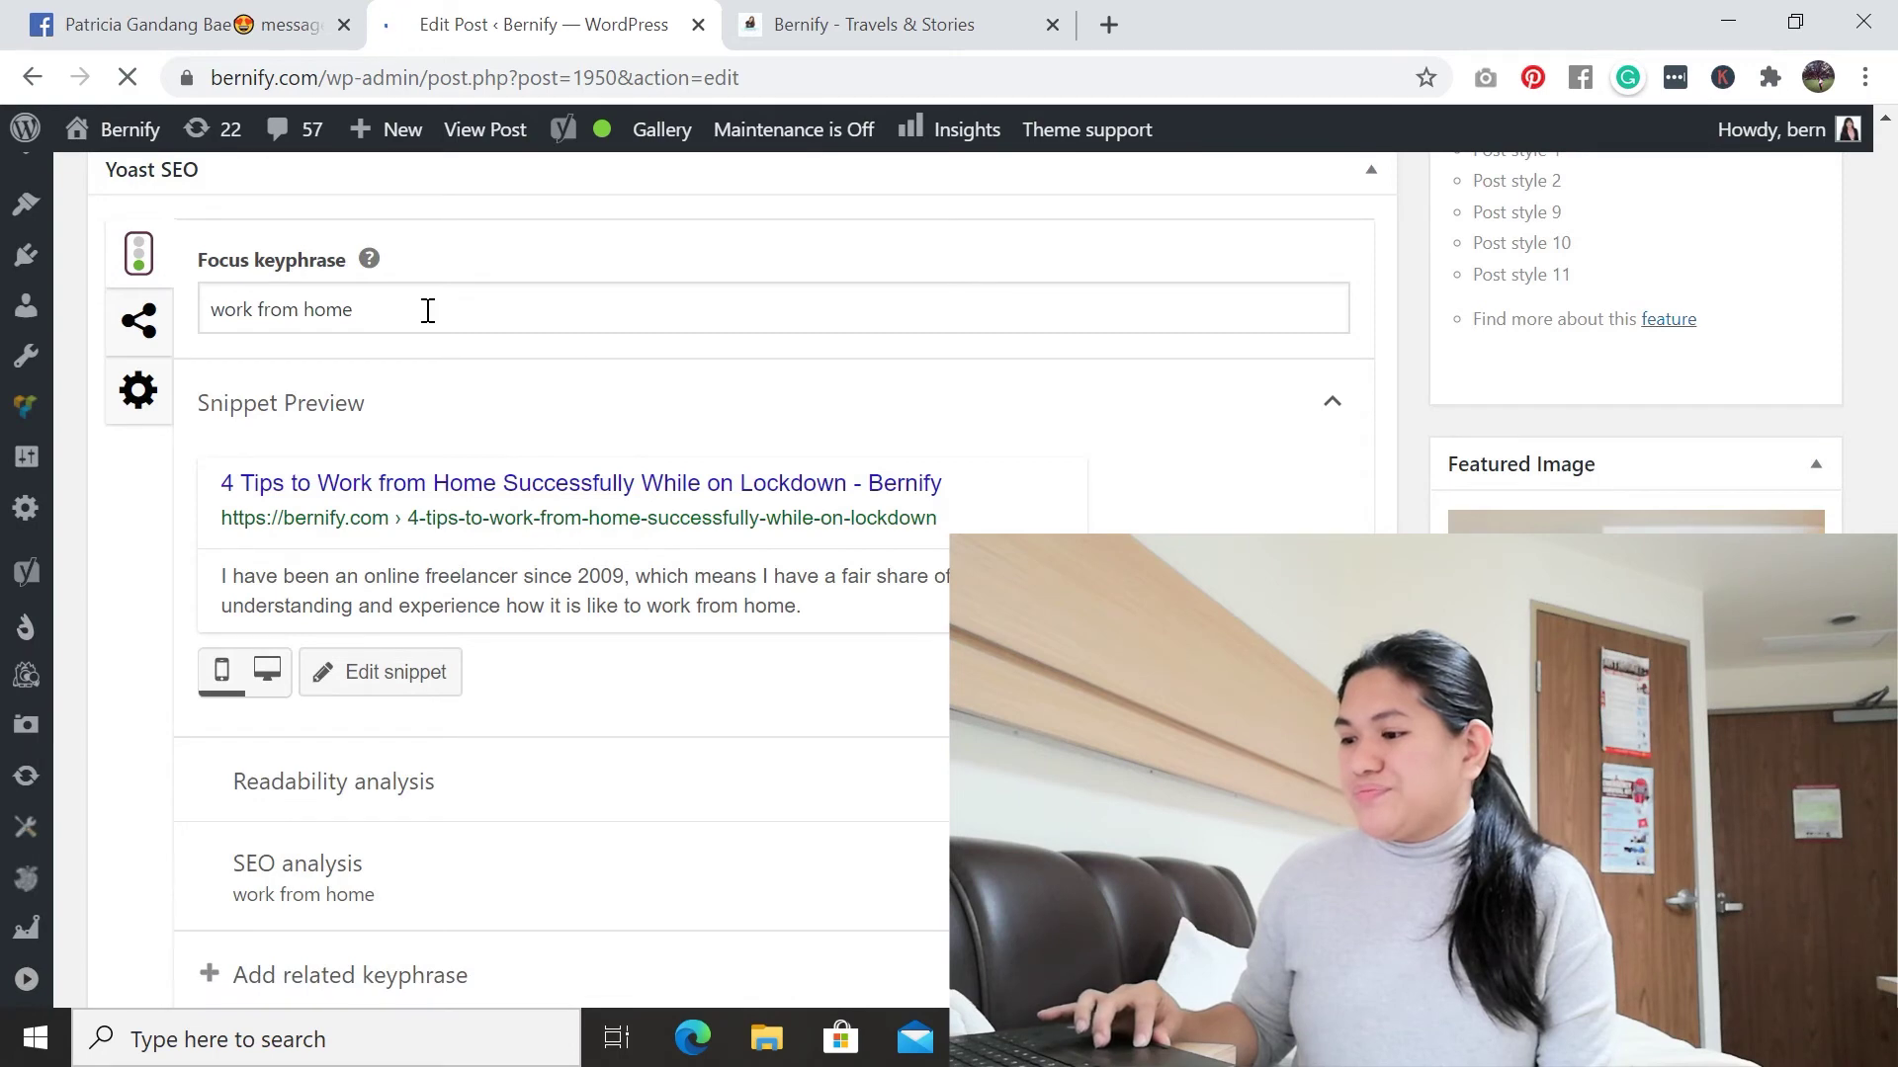
scroll(666, 330, up, 10)
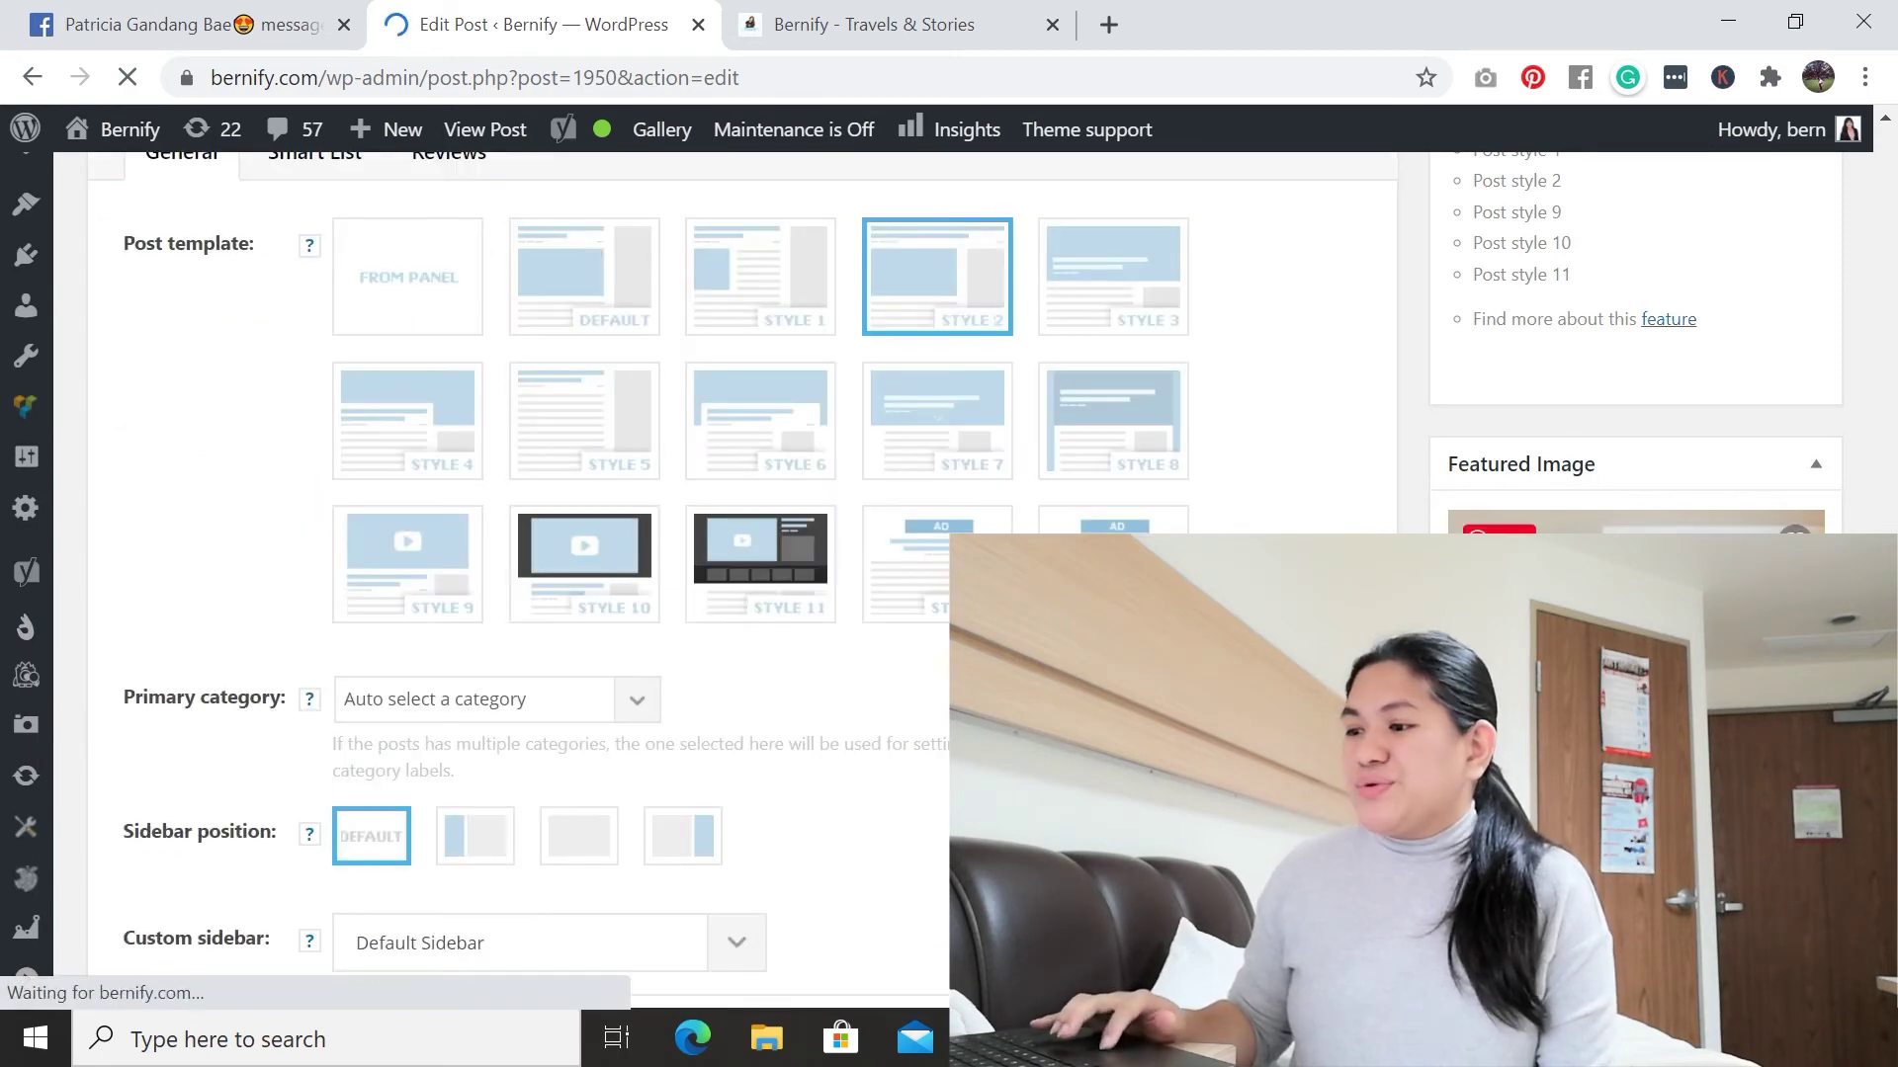
scroll(675, 534, up, 2)
scroll(675, 534, down, 8)
click(343, 240)
scroll(597, 653, down, 8)
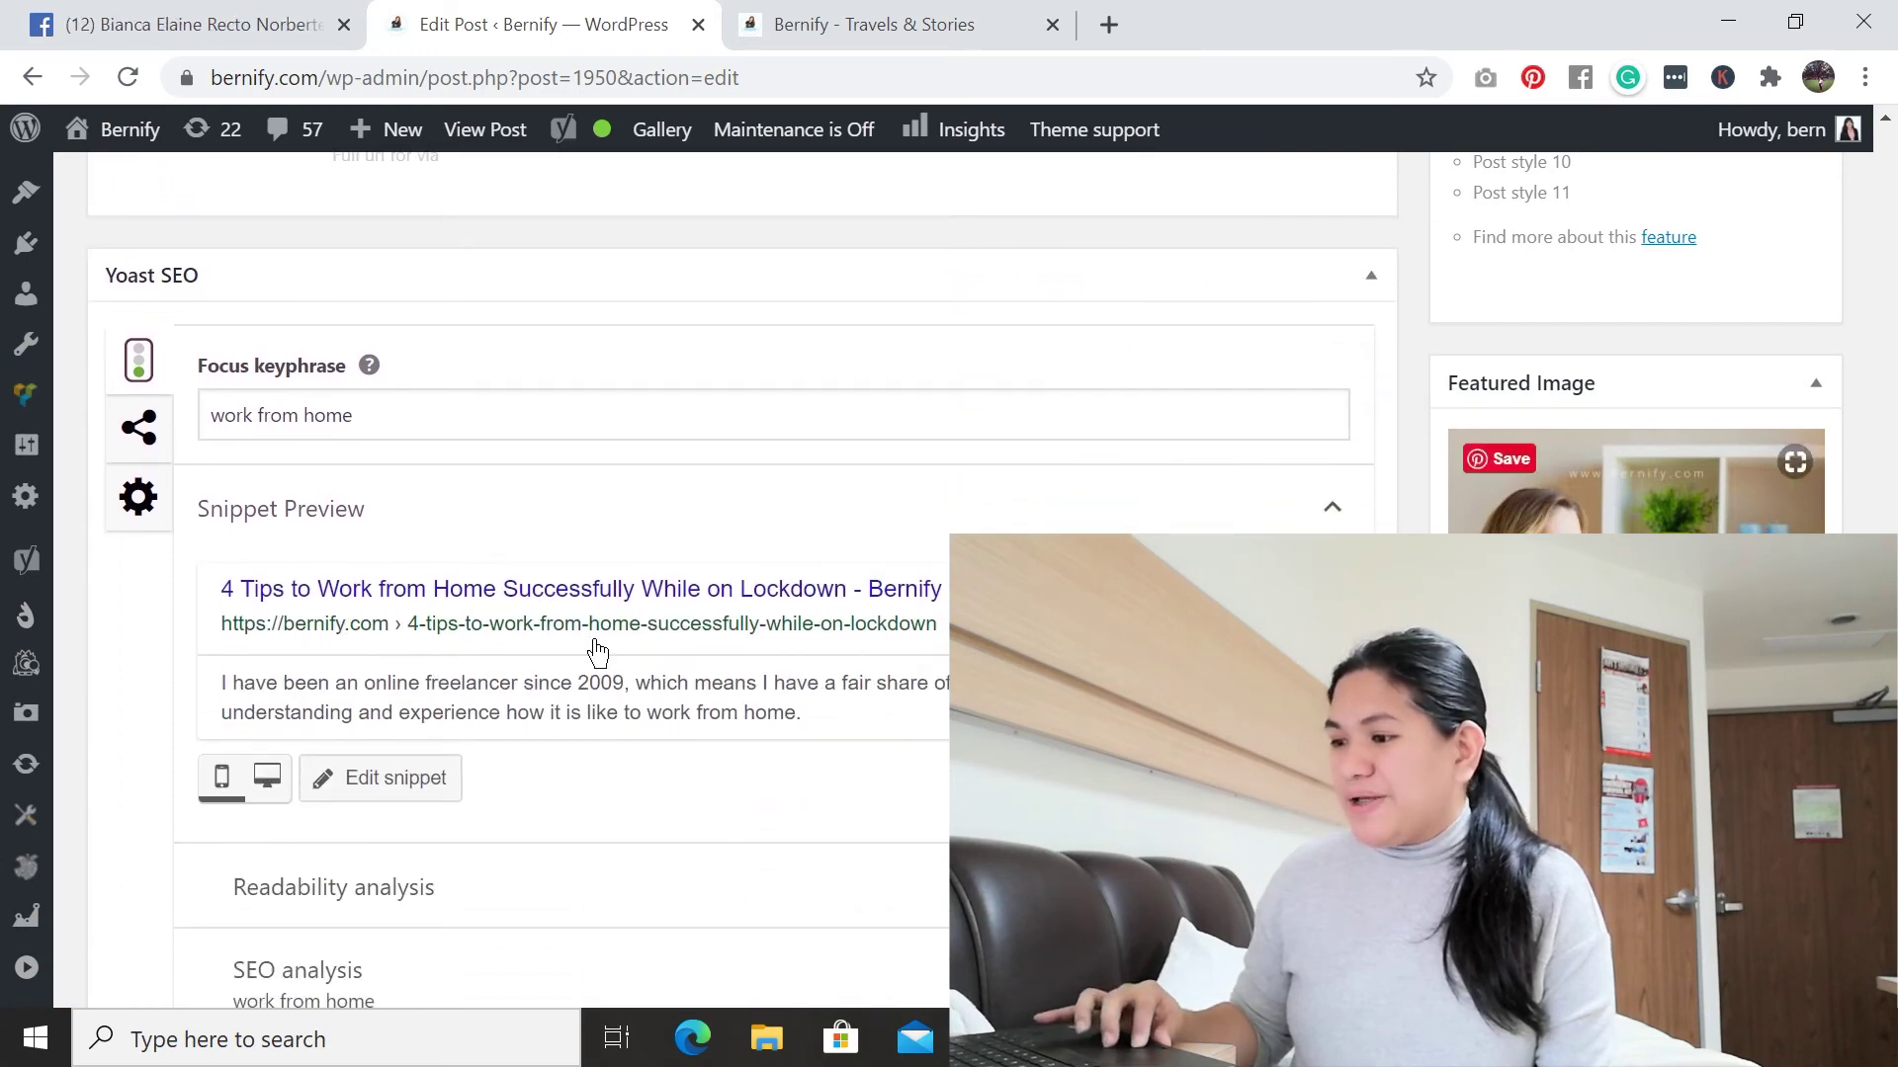
click(386, 399)
- Open the snippet editor and check the SEO title, slug and the phrase "work from home" in the meta description
click(392, 791)
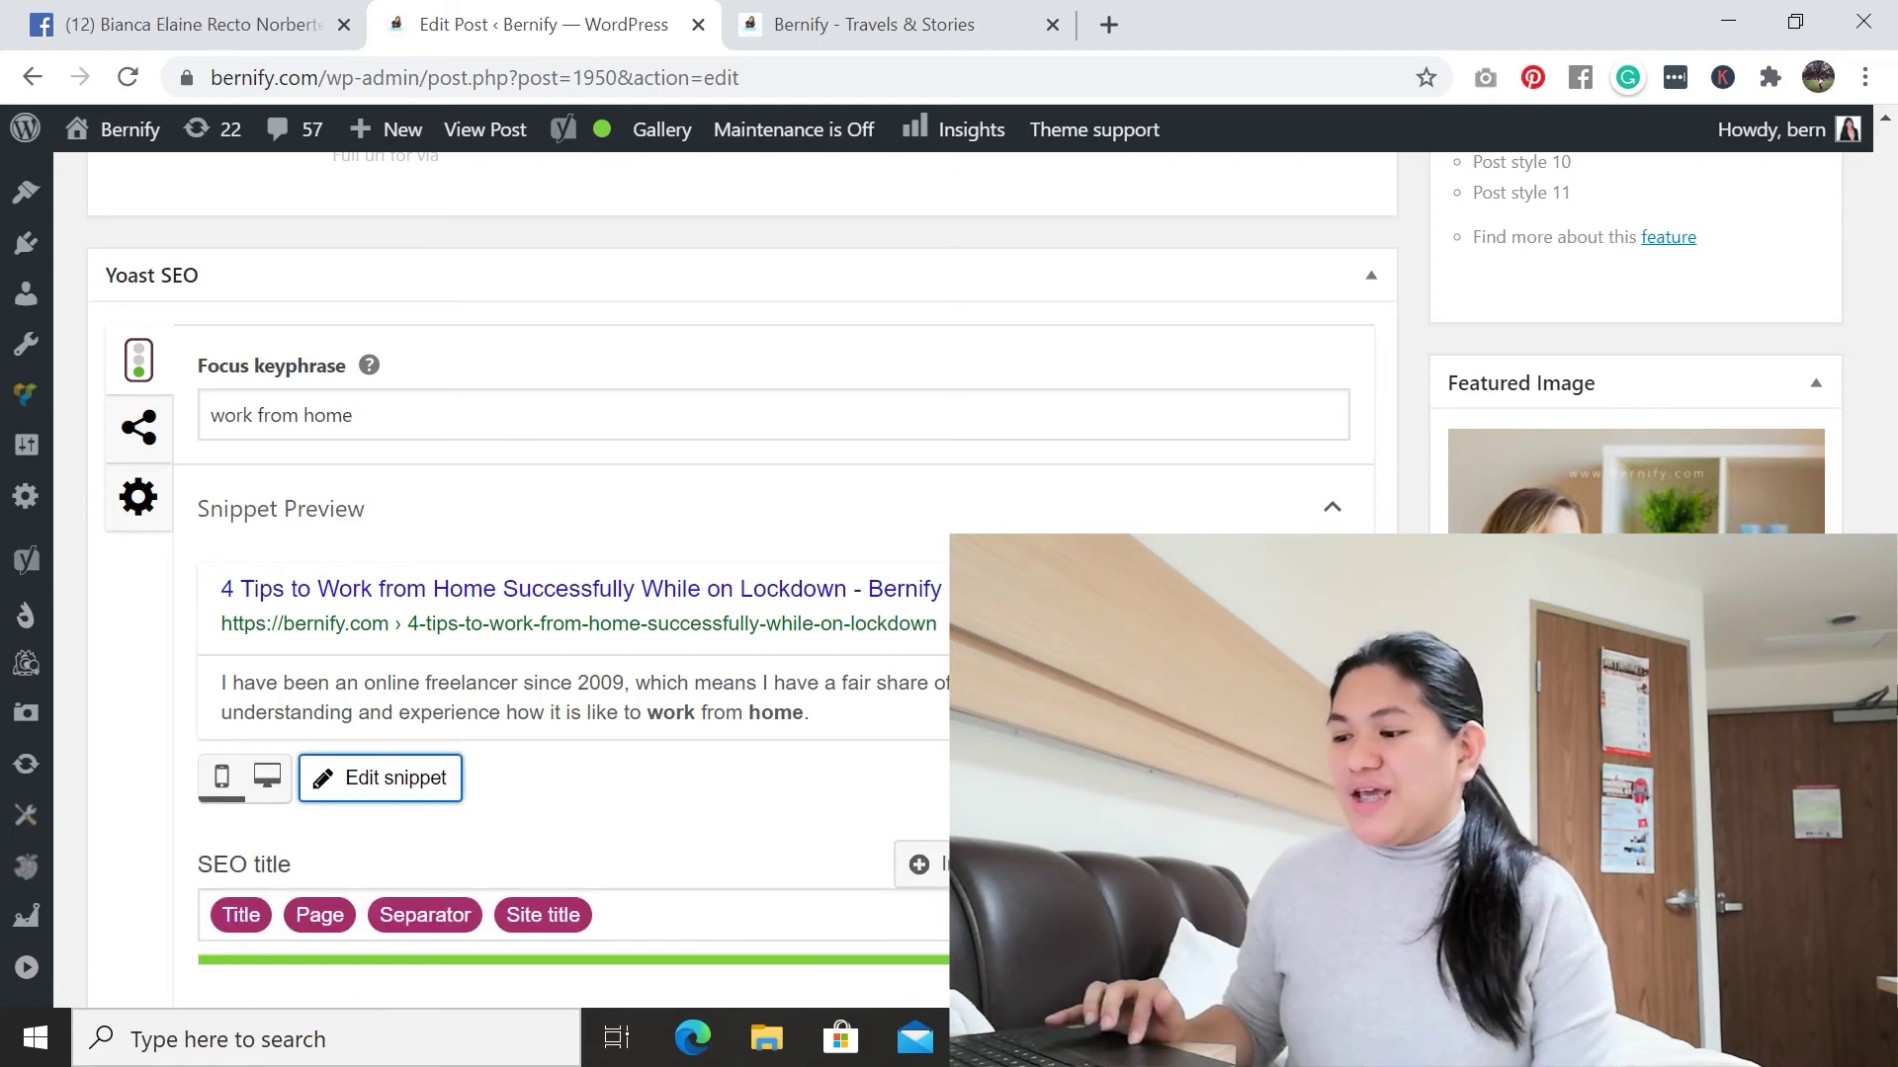
scroll(642, 574, down, 5)
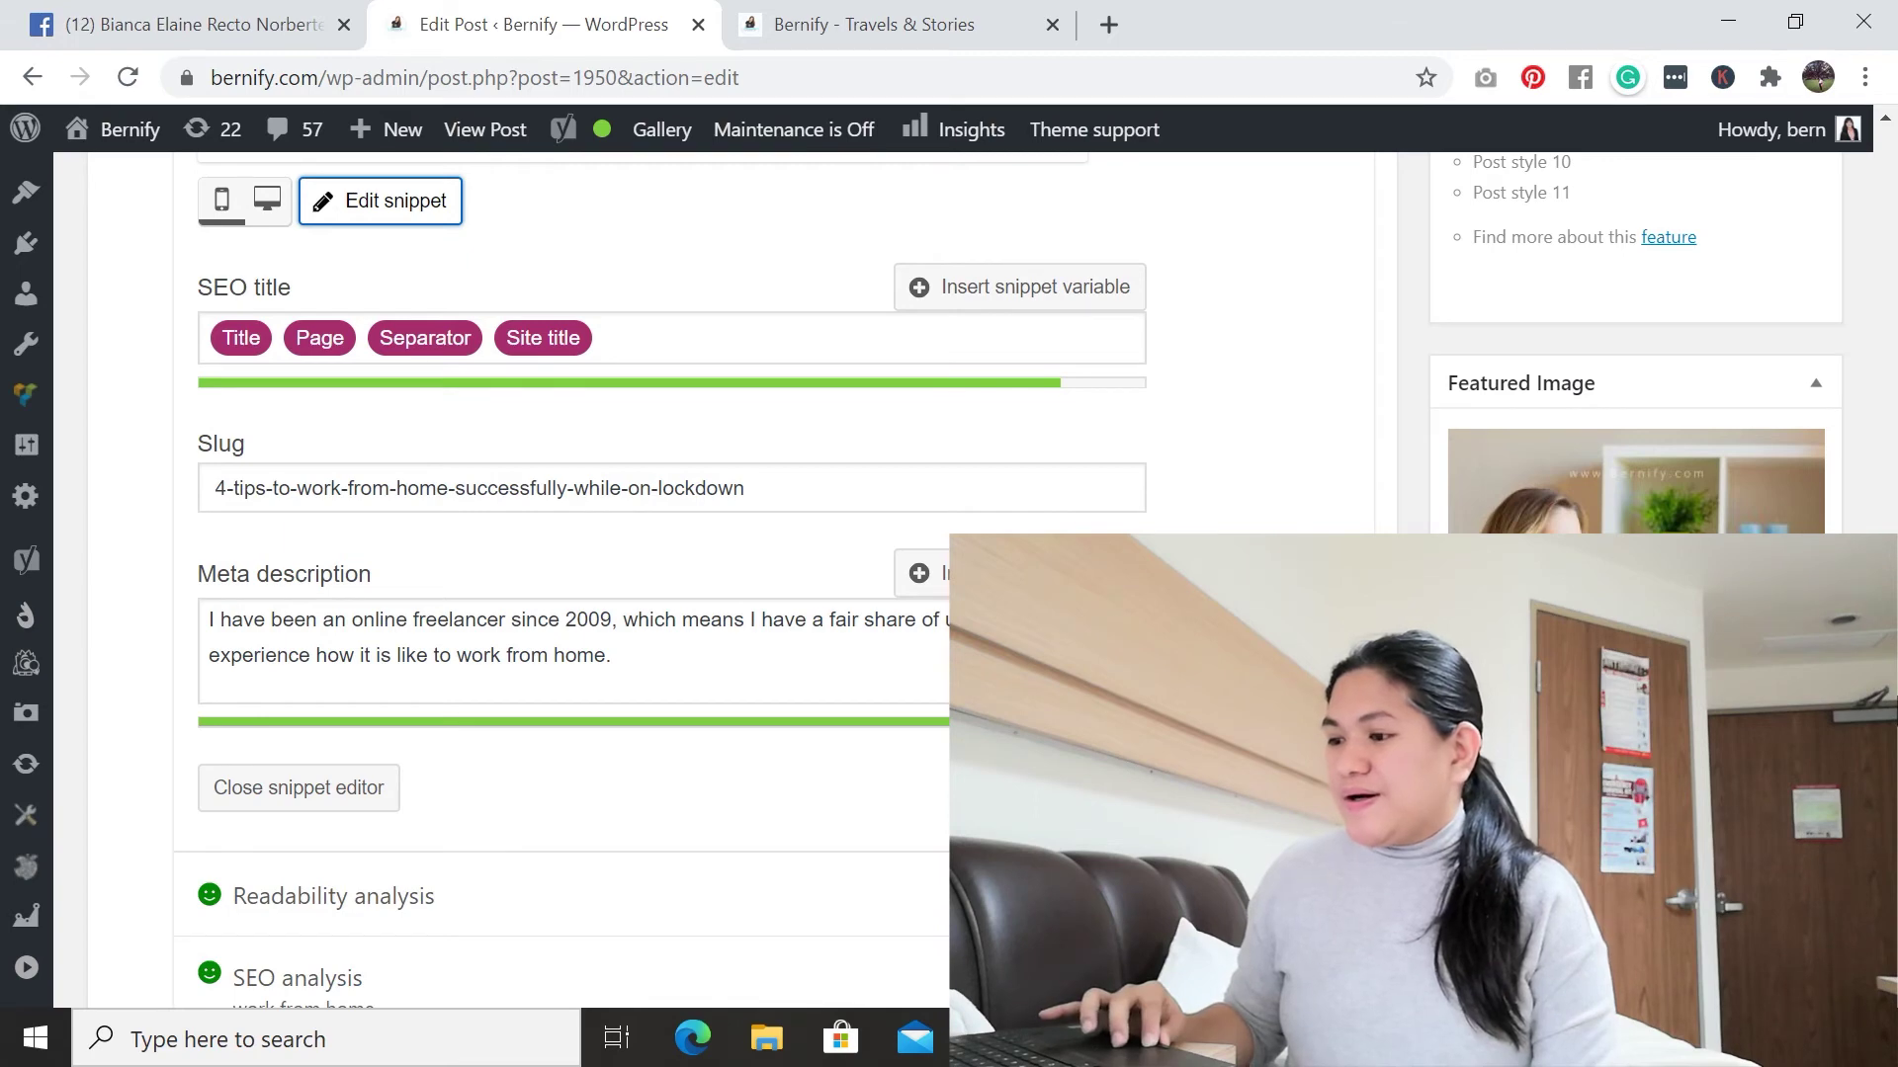
scroll(642, 573, up, 5)
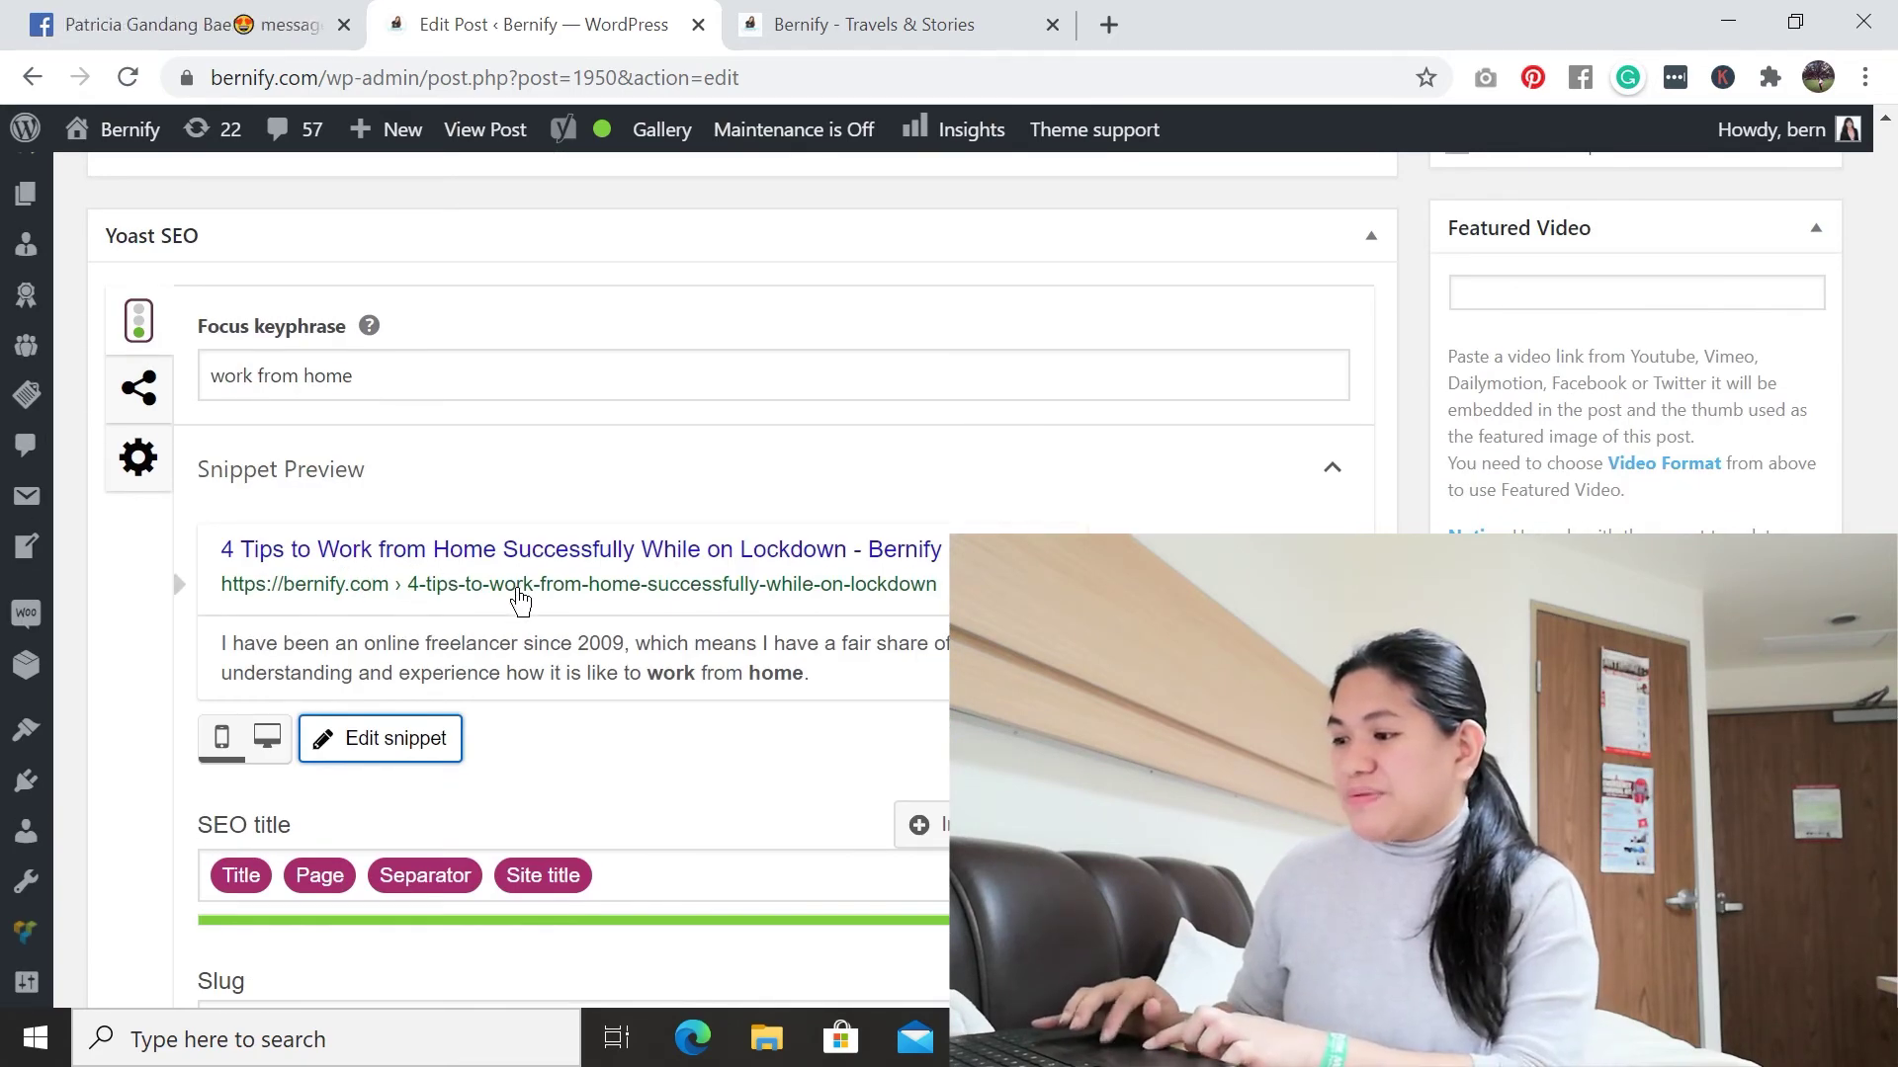
scroll(420, 559, down, 3)
scroll(642, 593, down, 2)
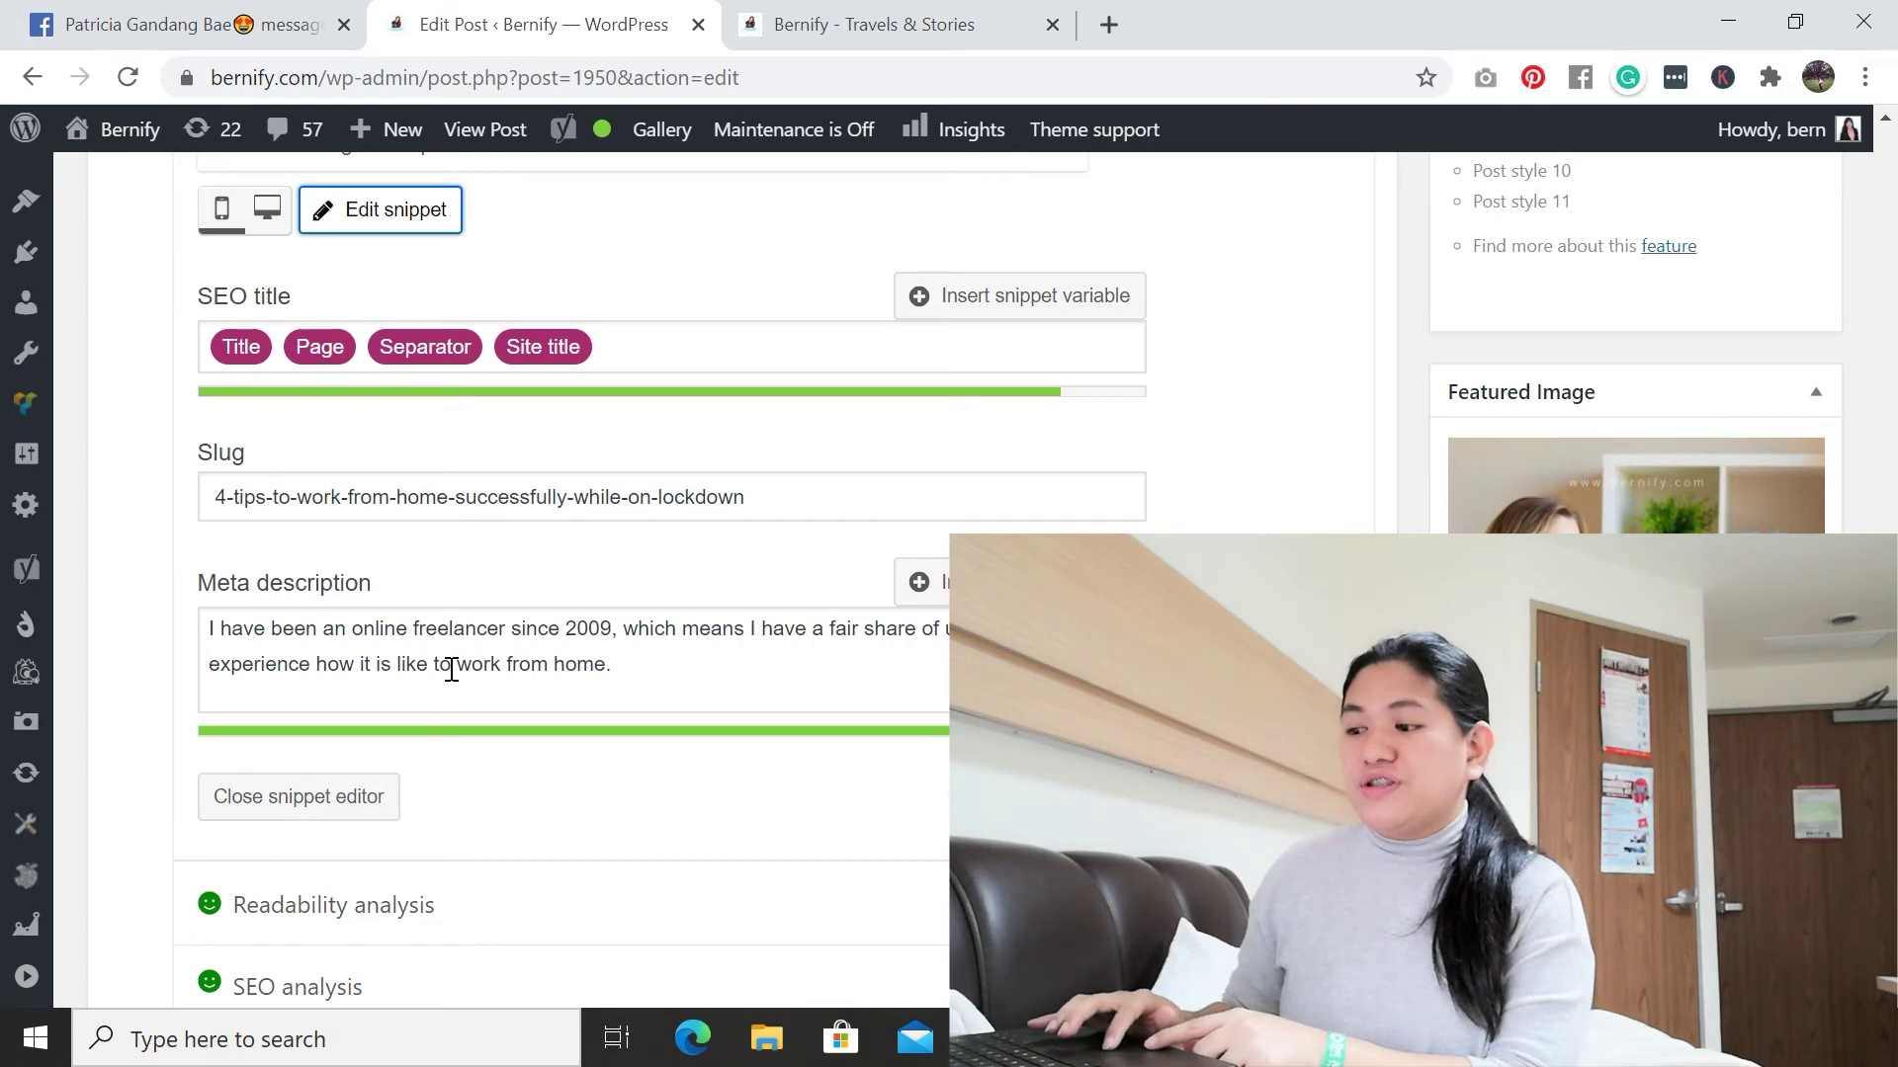
drag(458, 660, 607, 658)
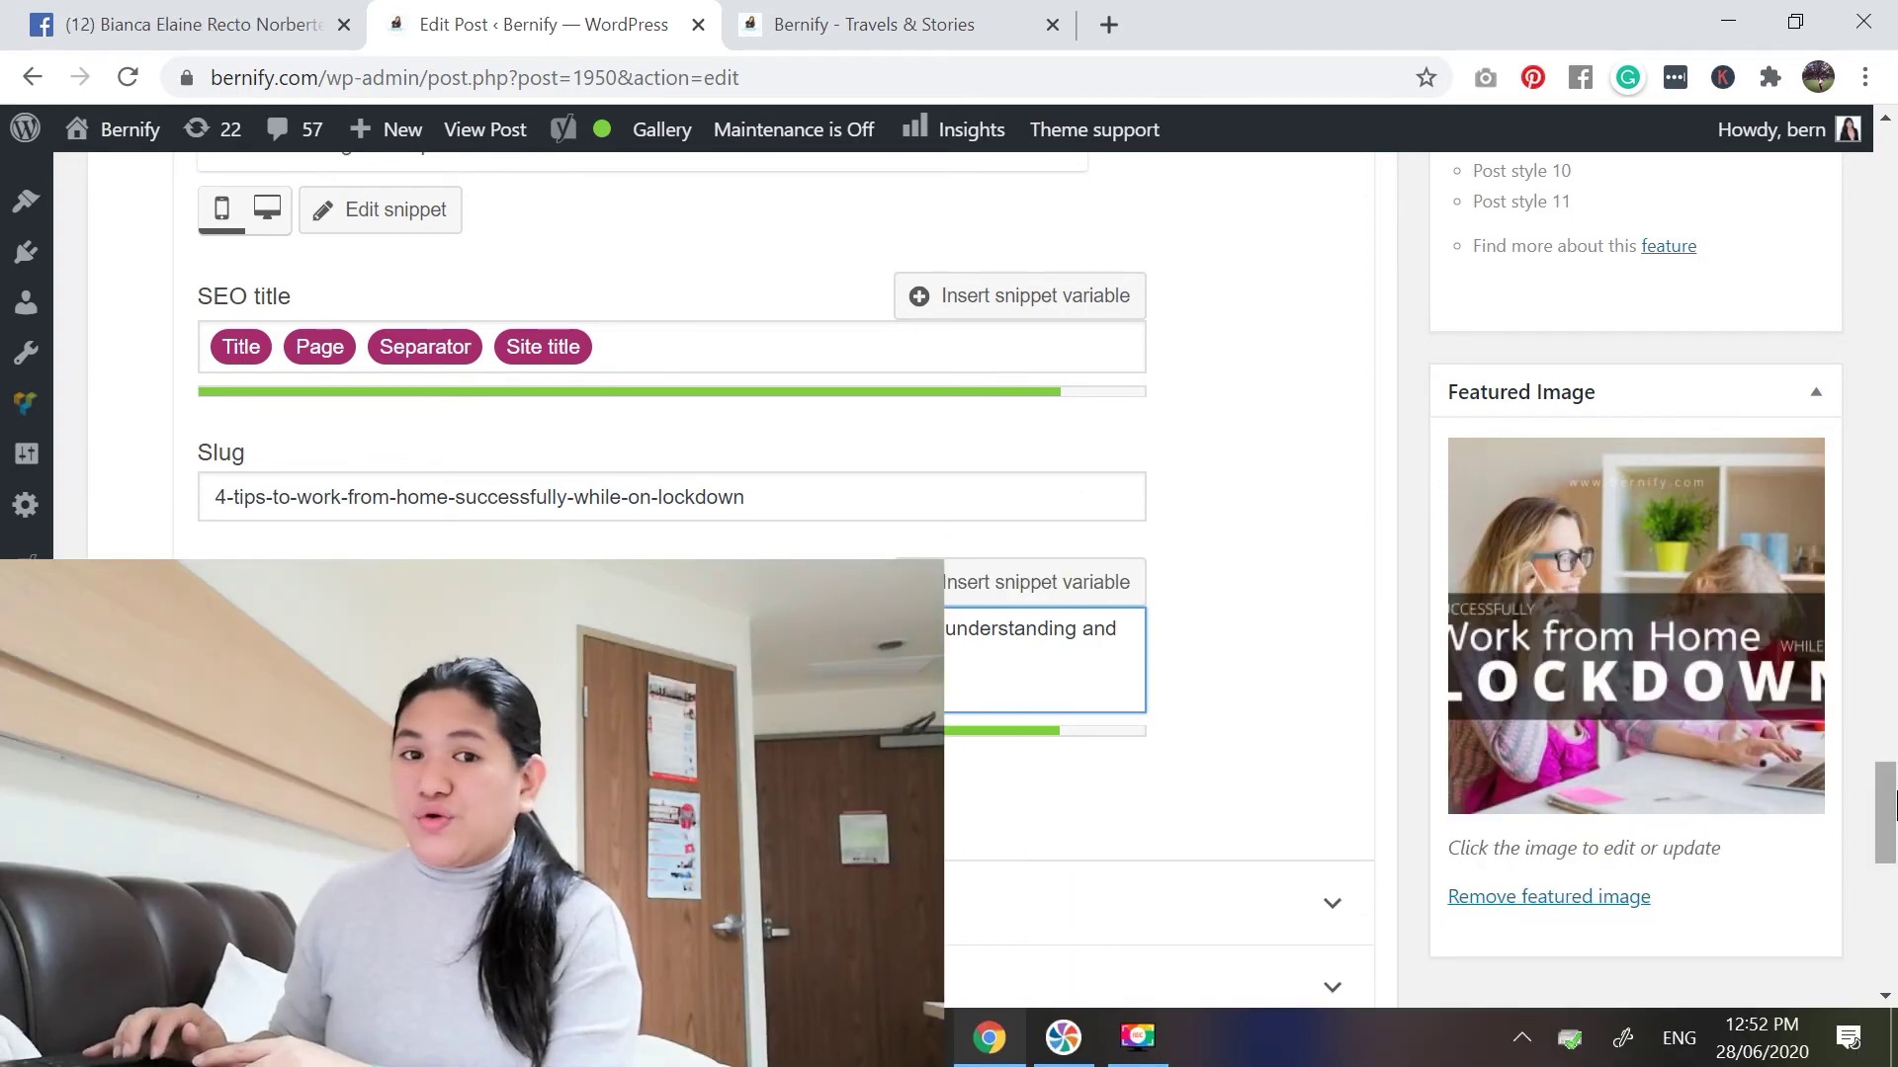
- Return to the post's content and check the link on "online freelancer" in the first paragraph
drag(1892, 800, 1892, 350)
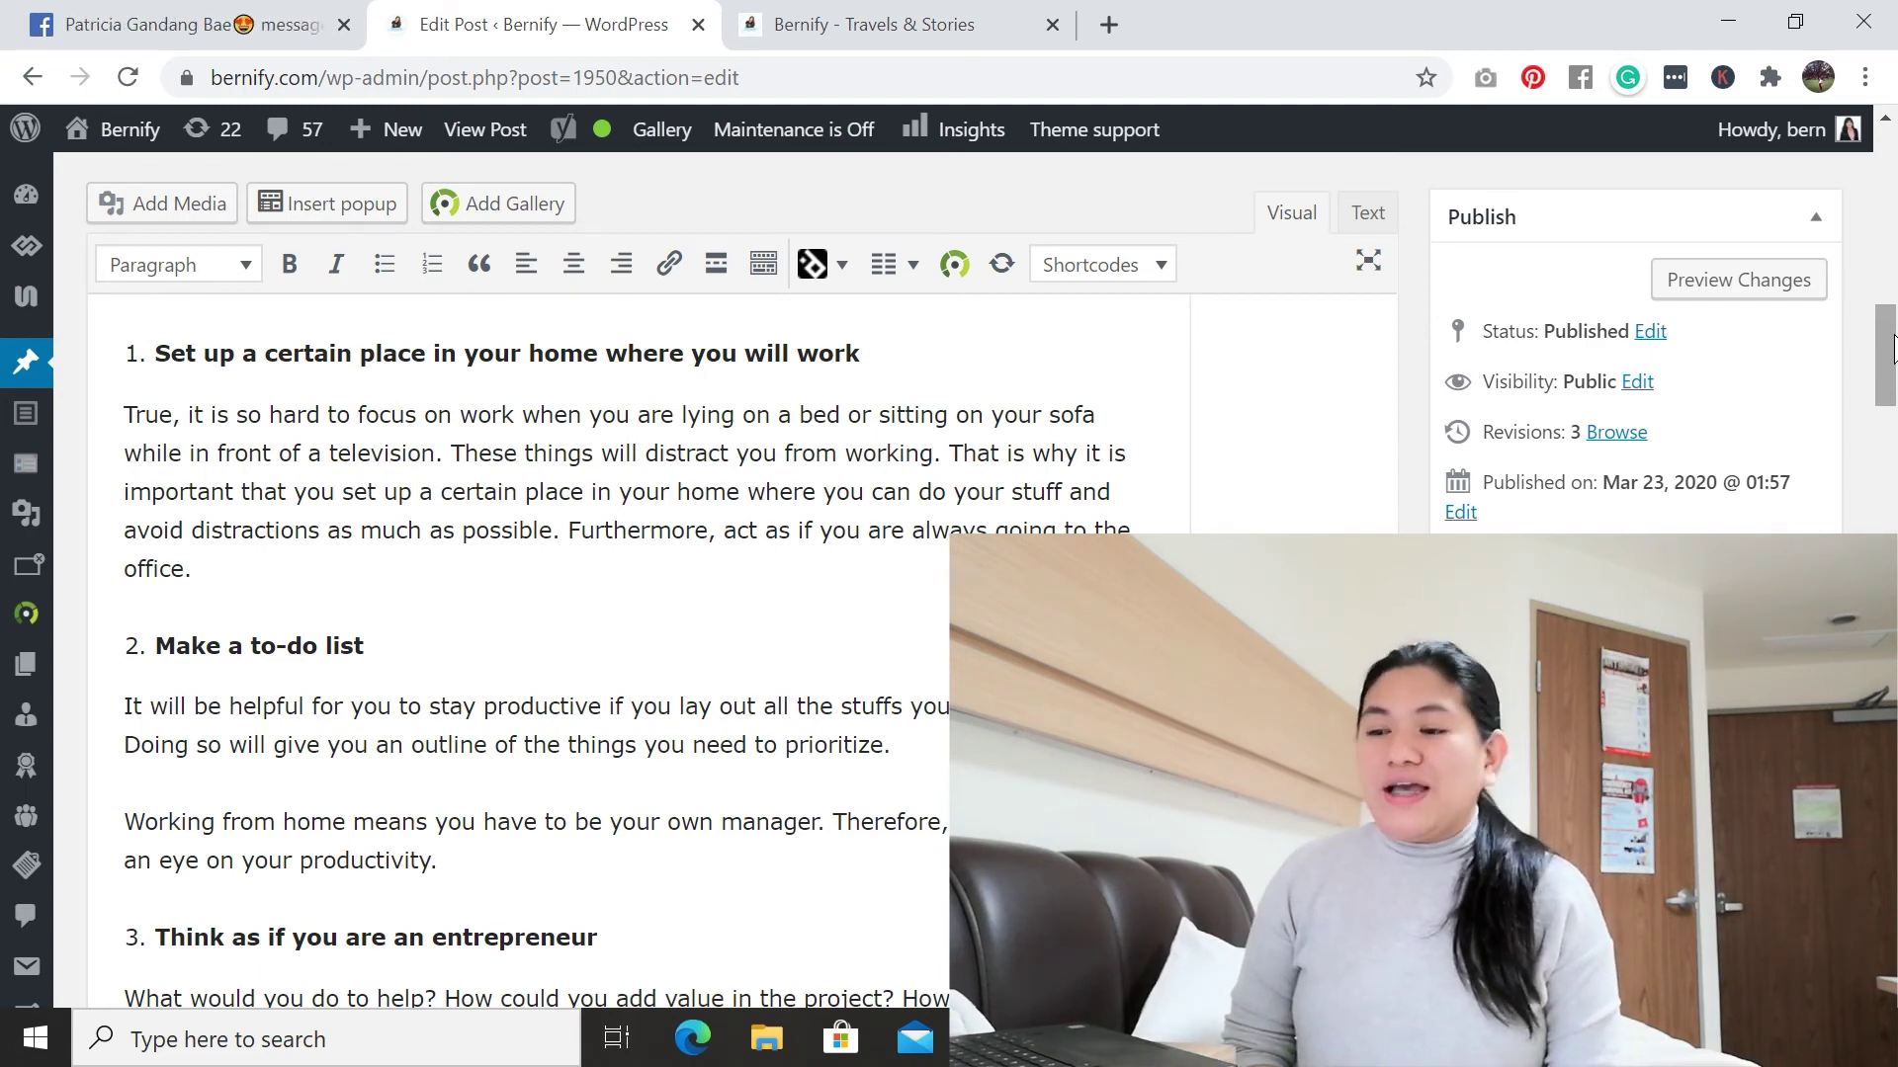
drag(1886, 393, 1887, 280)
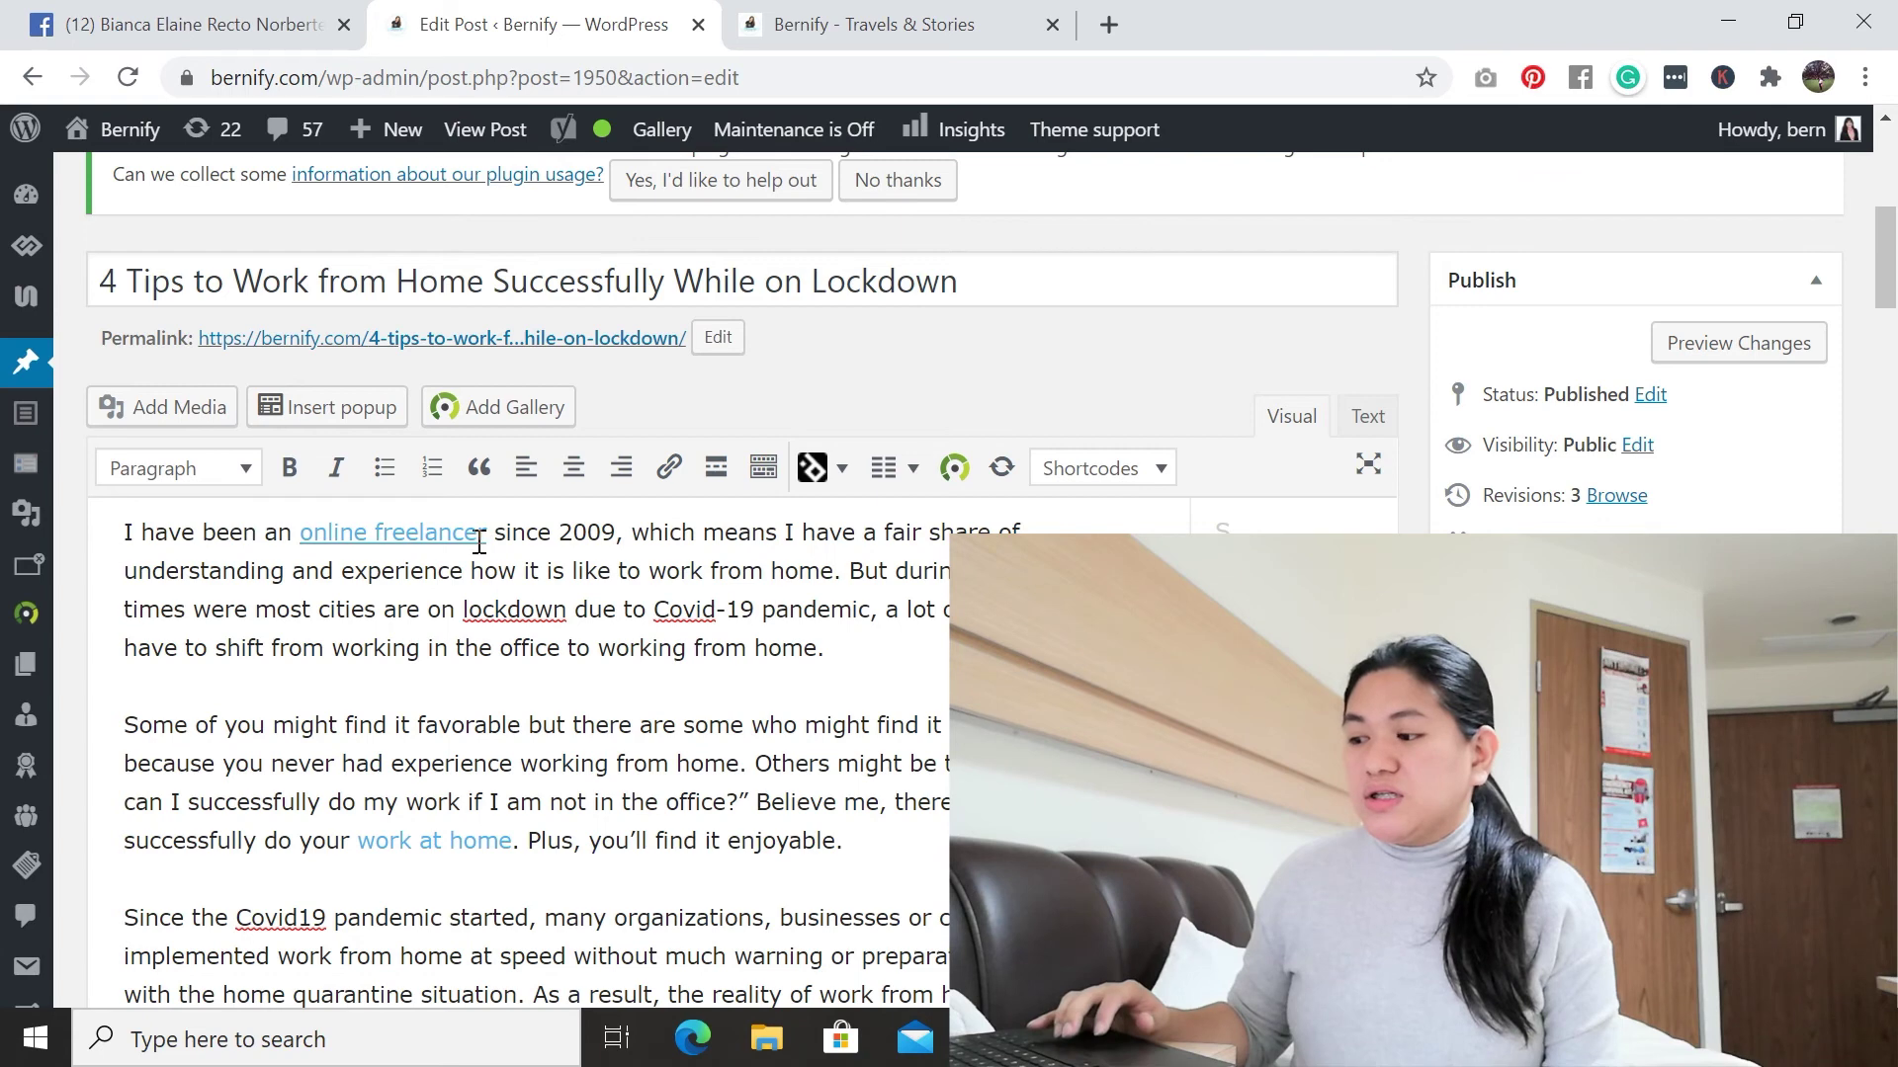
drag(494, 532, 303, 533)
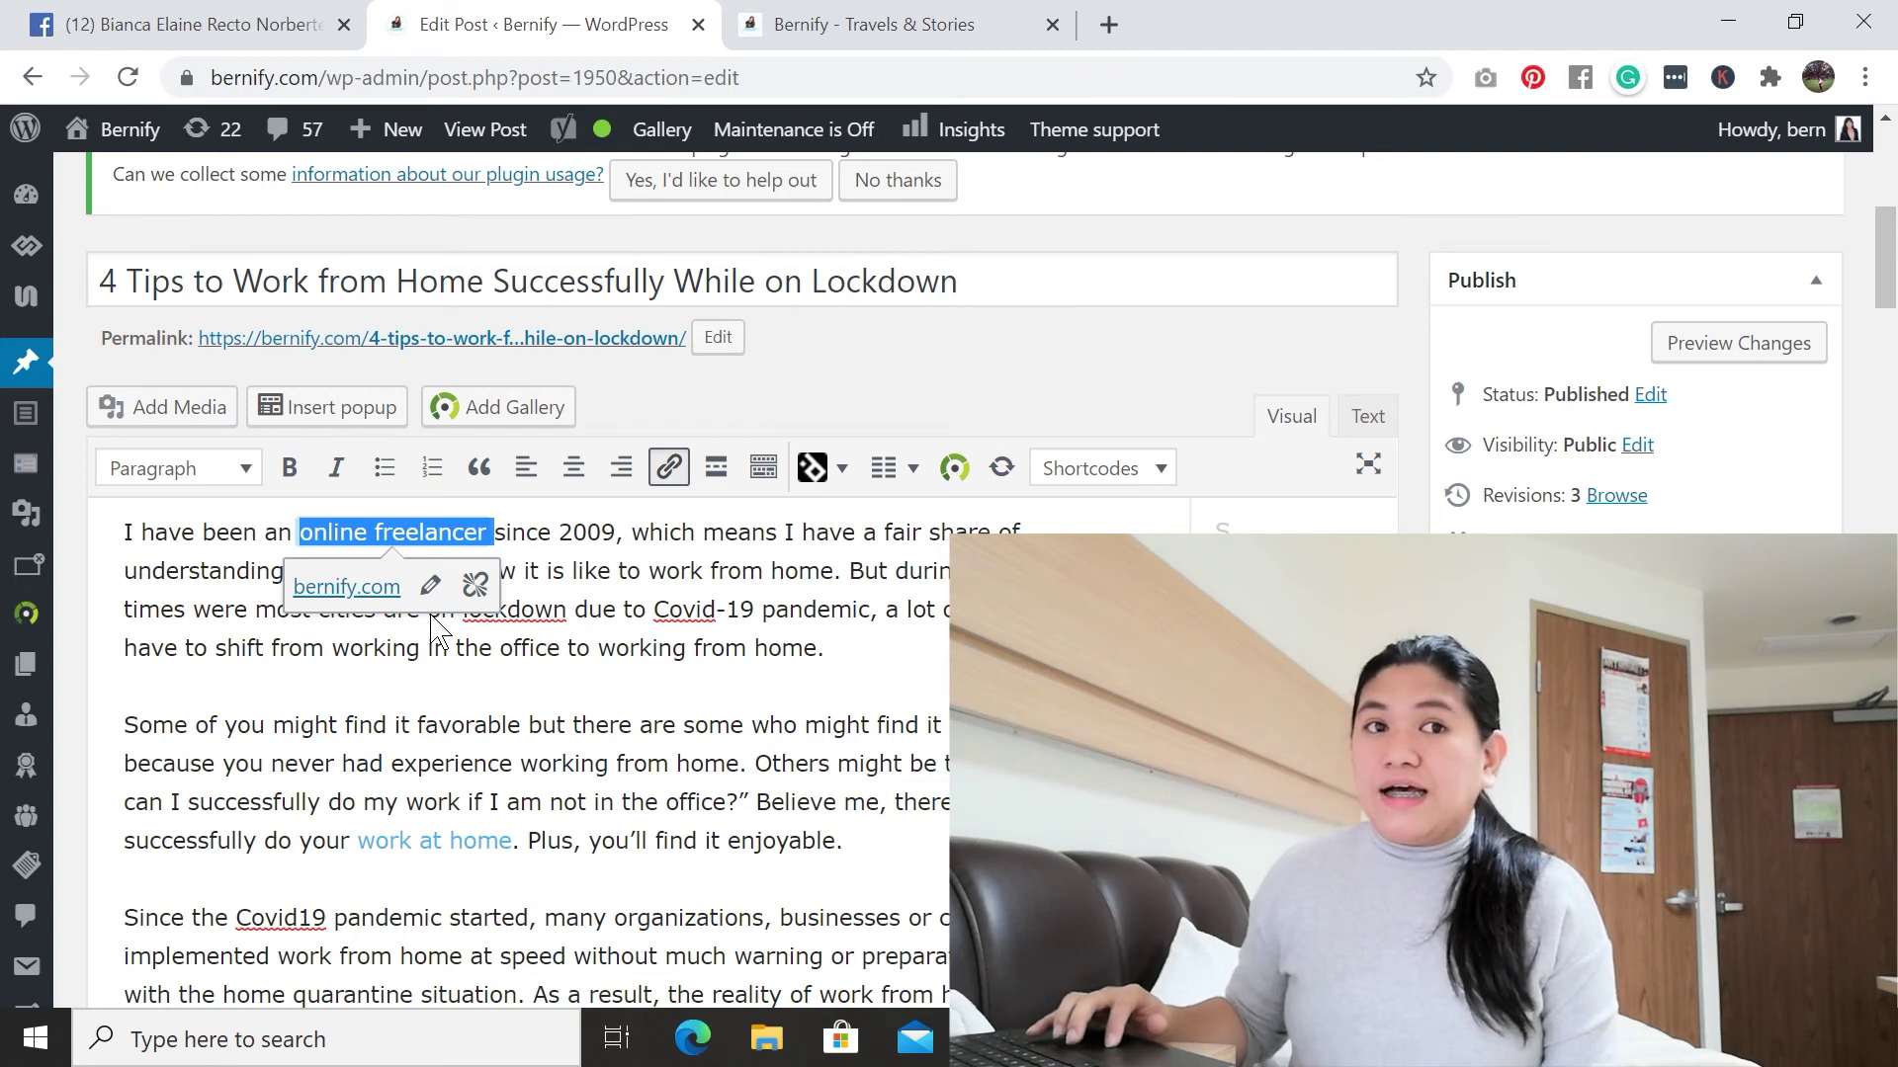
click(504, 711)
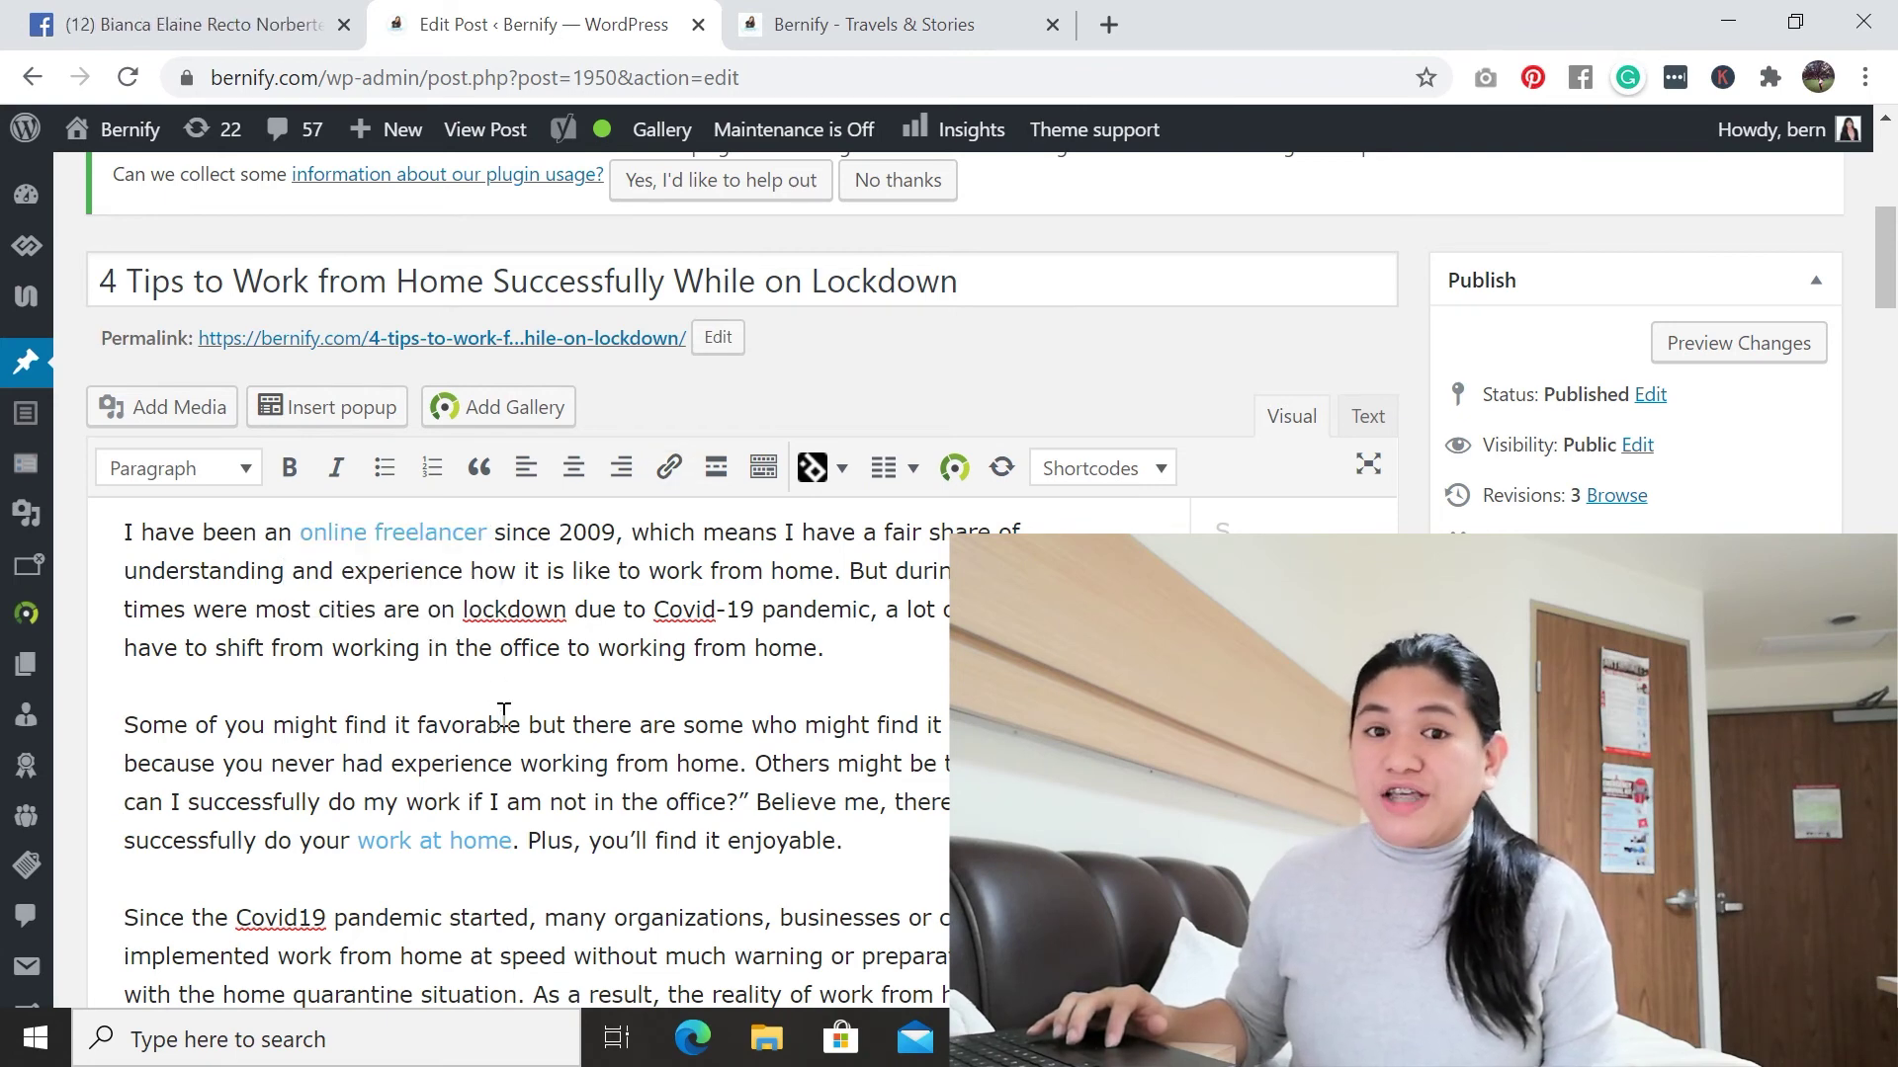